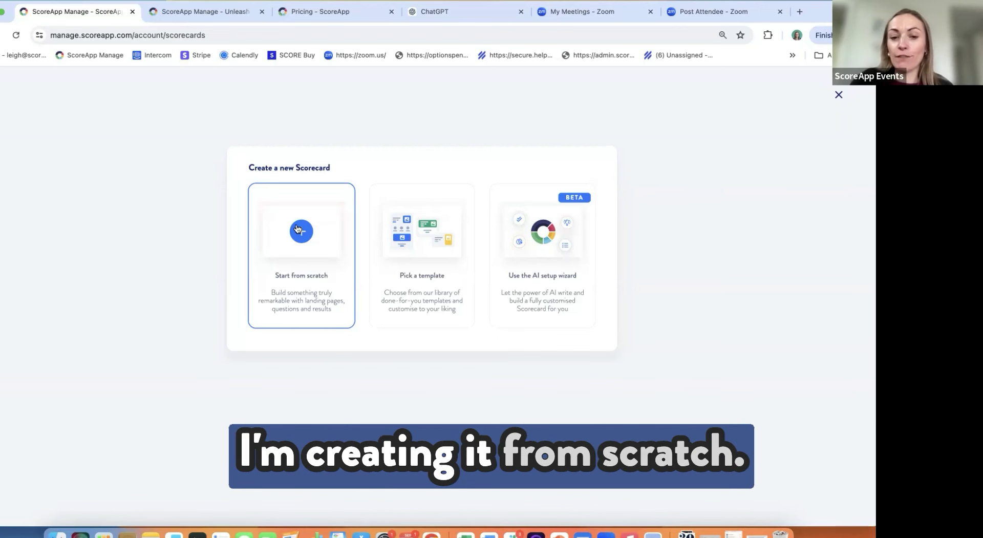
Step: Browse the template gallery's fitness, finance, book and waitlist templates, ending back at the top
left_click(432, 251)
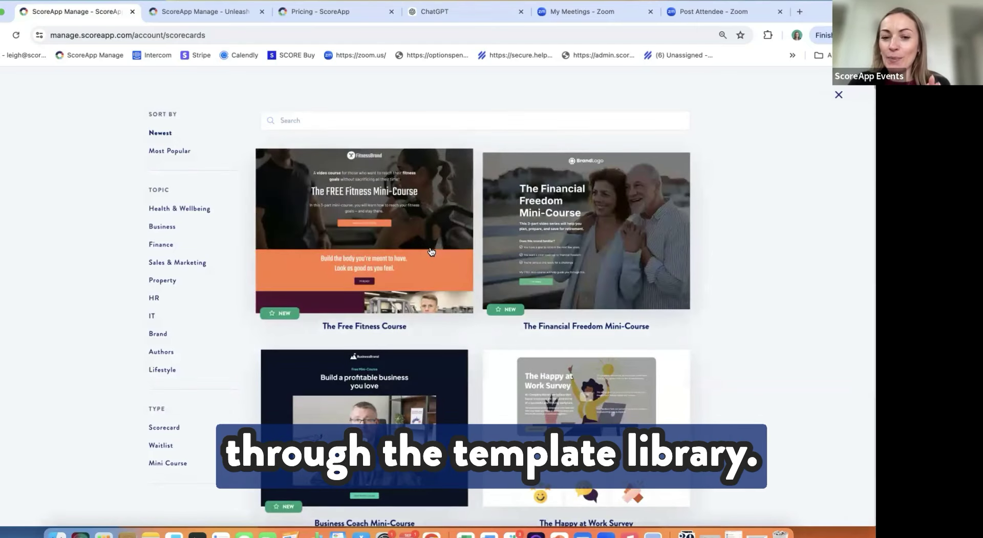
scroll(432, 251, "down", 8)
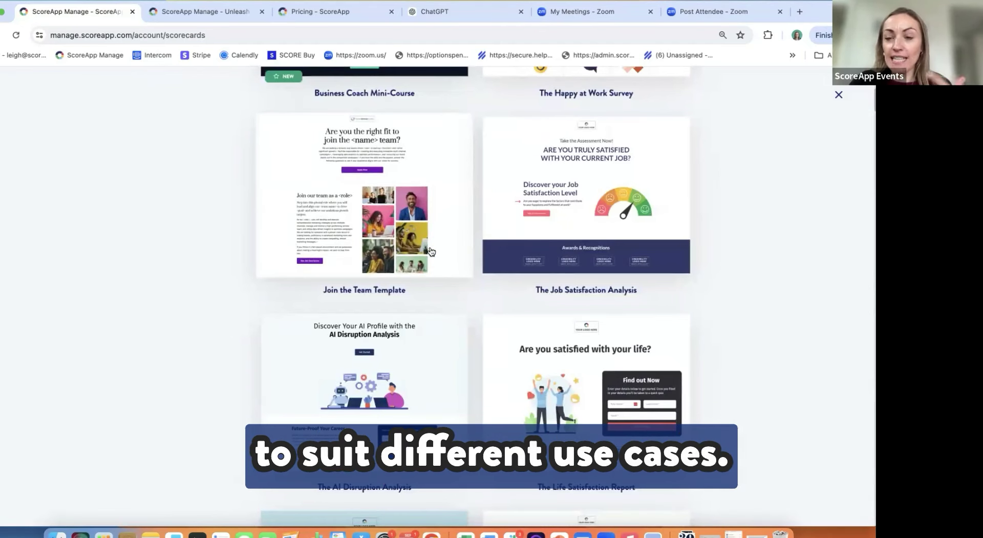
scroll(431, 251, "down", 1)
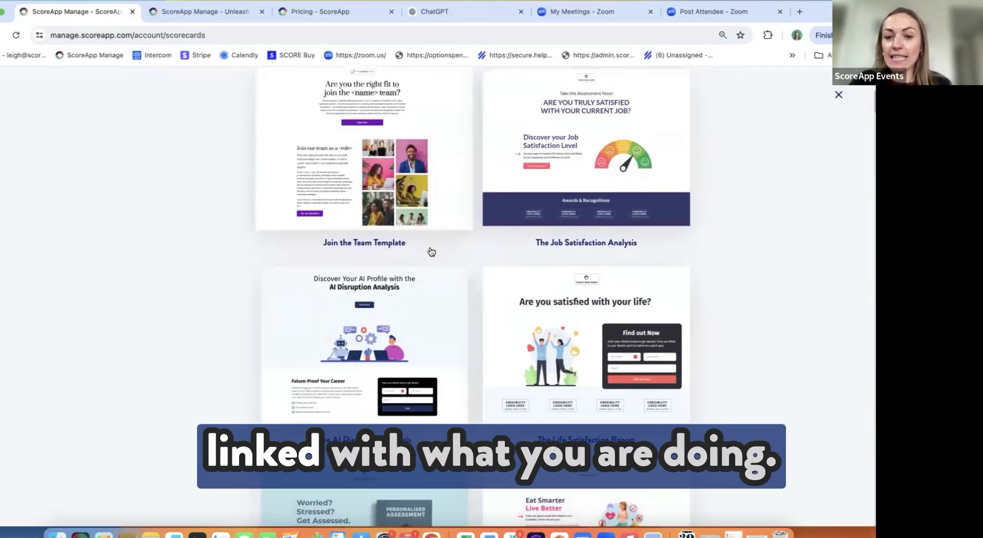
scroll(431, 251, "up", 5)
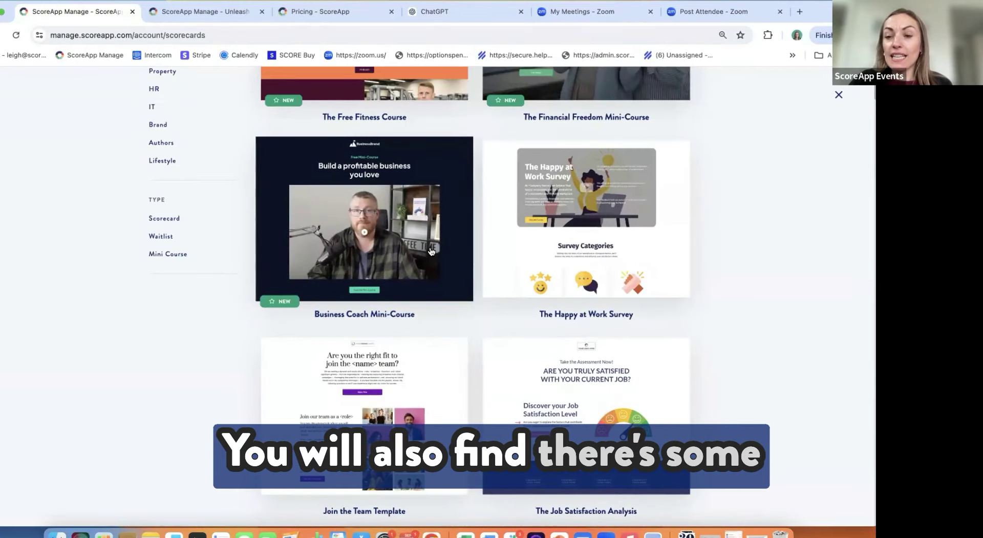
scroll(431, 251, "up", 1)
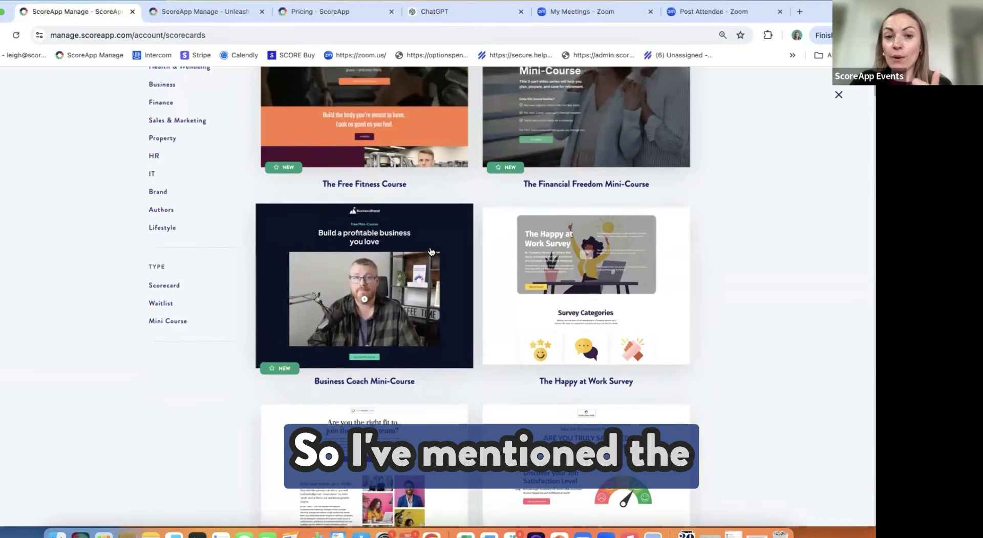
scroll(431, 251, "up", 1)
scroll(431, 251, "up", 1)
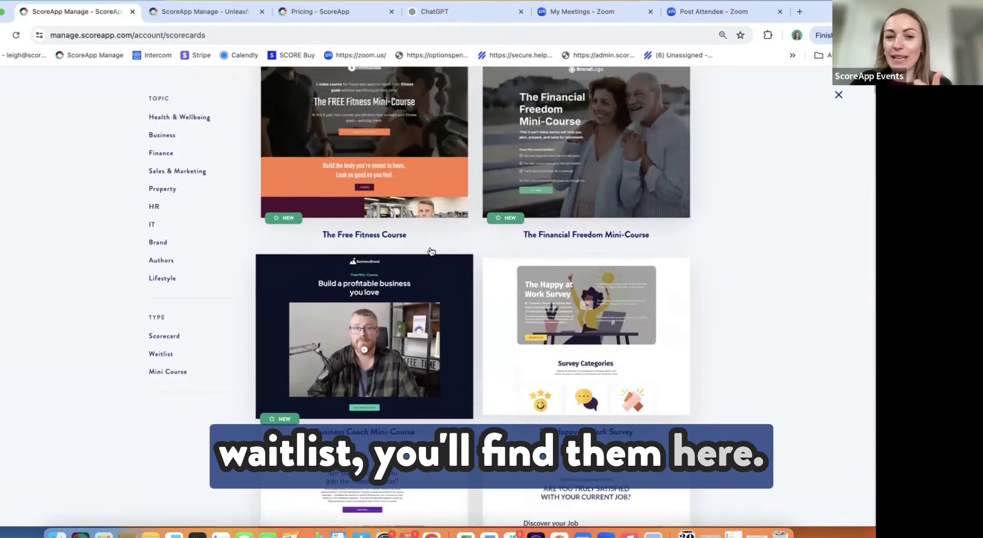
scroll(431, 251, "up", 1)
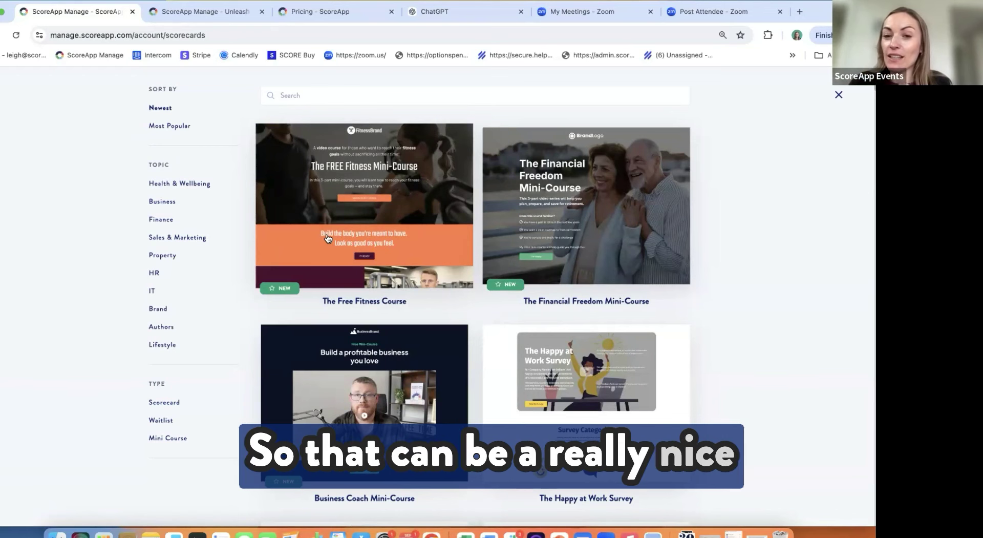
scroll(328, 238, "down", 3)
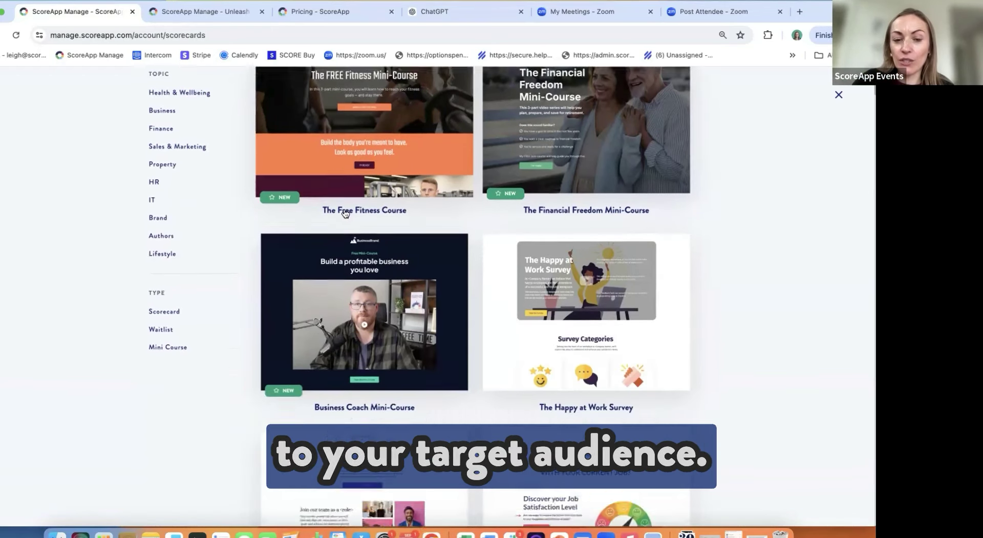
scroll(346, 212, "down", 20)
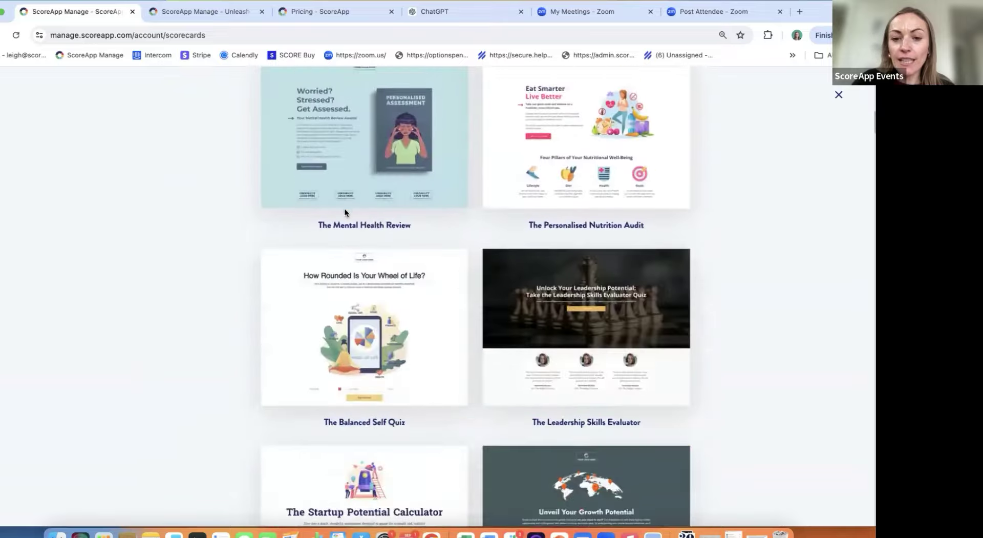
scroll(345, 212, "down", 2)
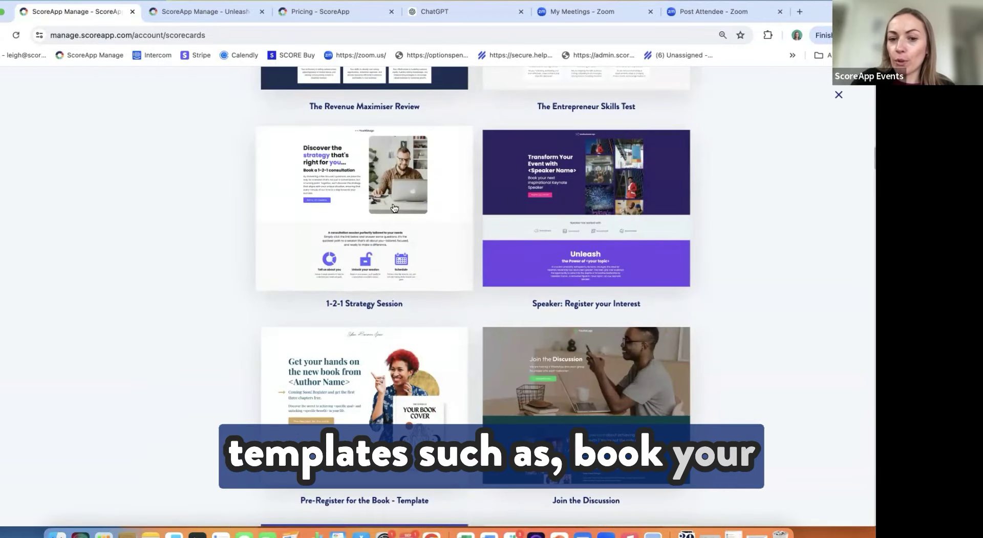
scroll(358, 235, "down", 4)
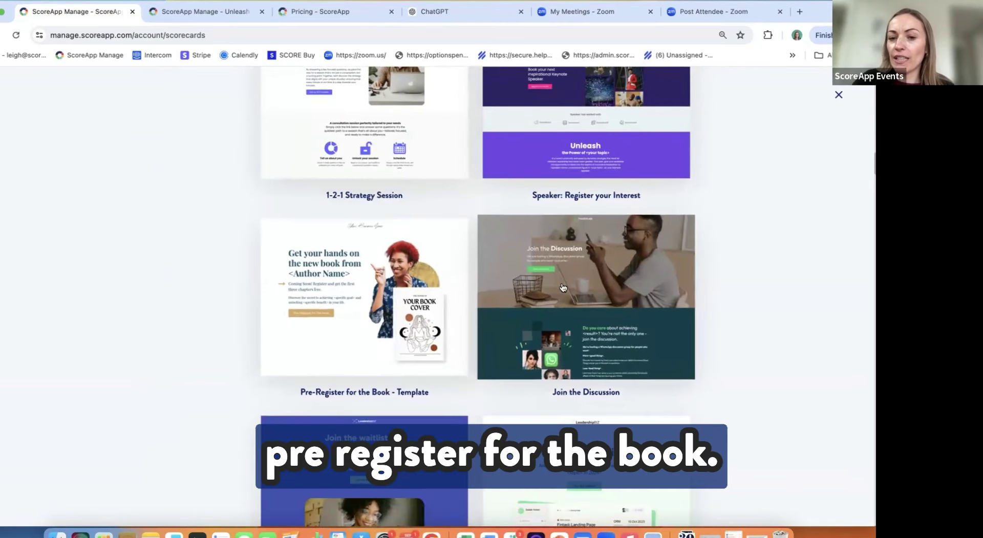
scroll(563, 287, "down", 2)
scroll(563, 287, "down", 3)
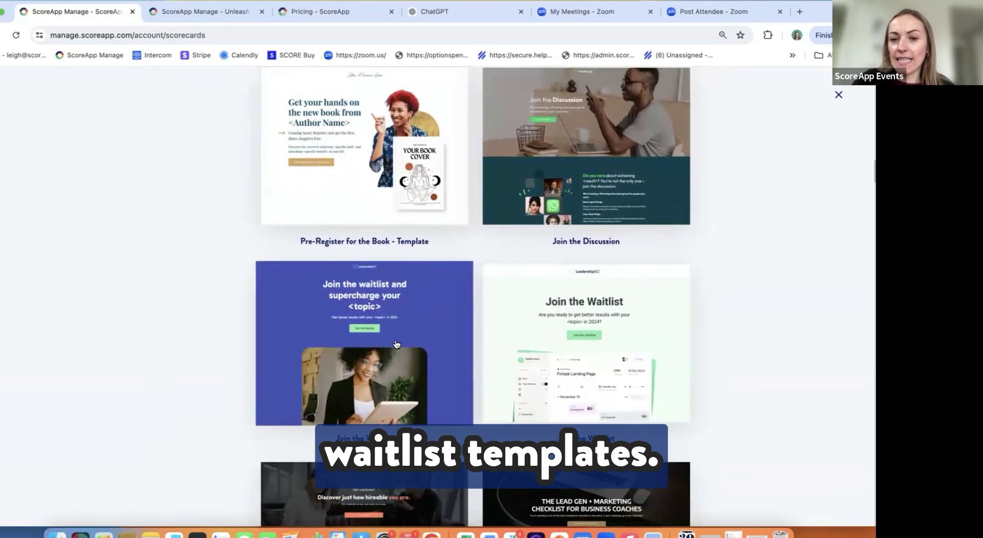
scroll(396, 344, "down", 1)
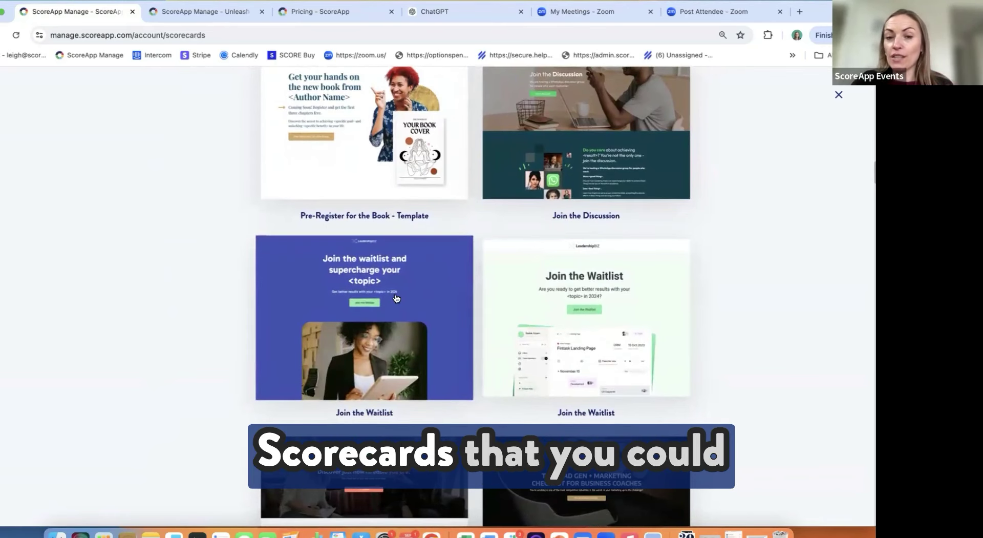
scroll(397, 299, "up", 15)
scroll(396, 298, "up", 10)
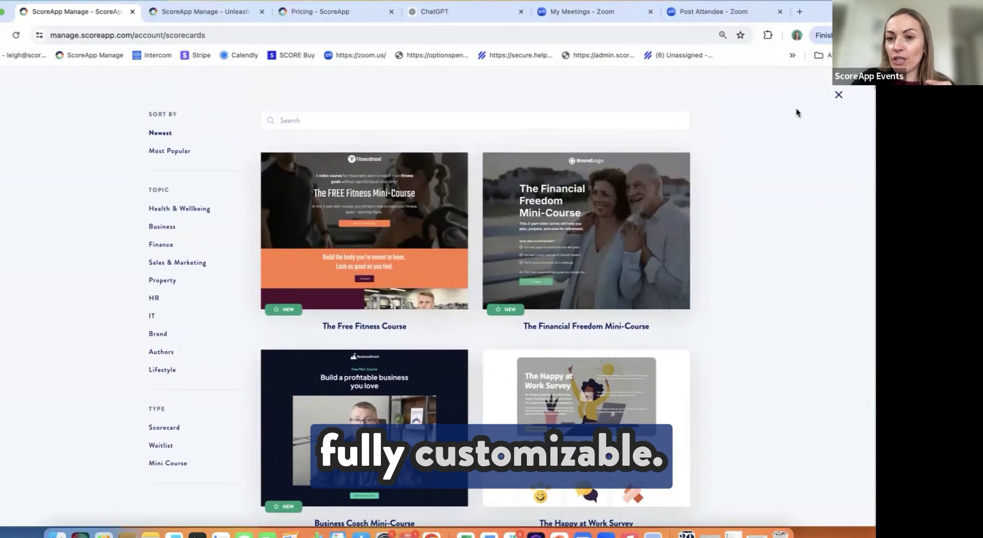
Step: Close the template gallery and create a new scorecard using the AI setup wizard
left_click(839, 95)
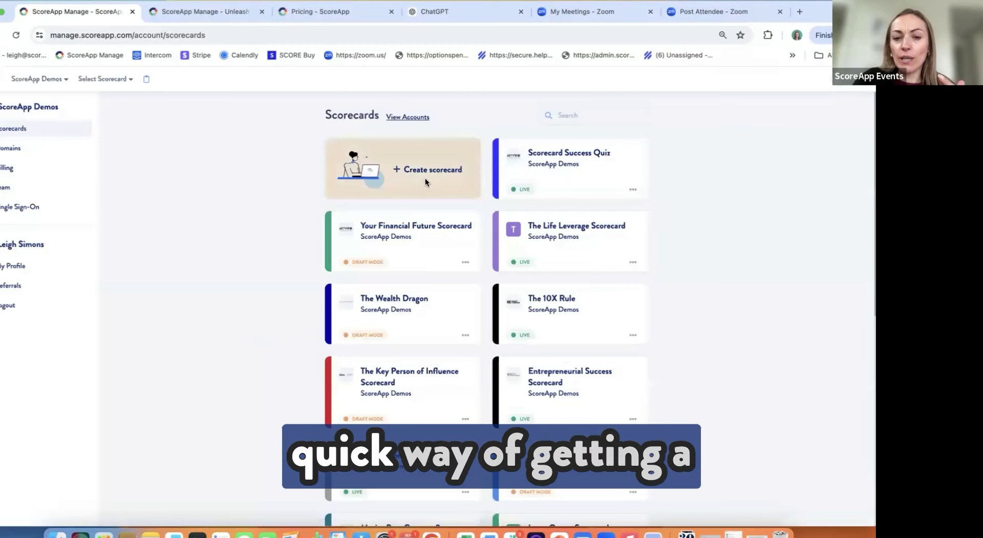
left_click(425, 177)
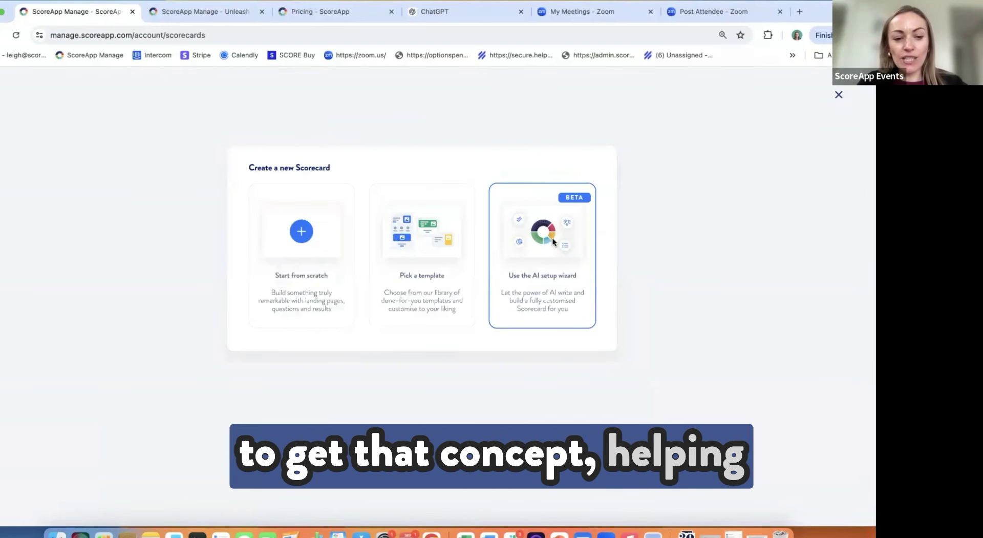
left_click(553, 240)
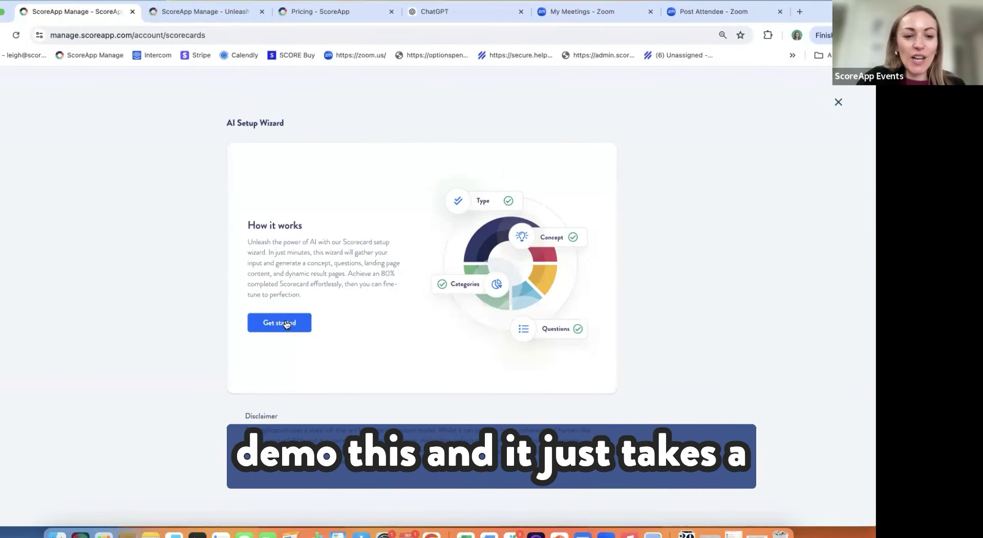
left_click(285, 322)
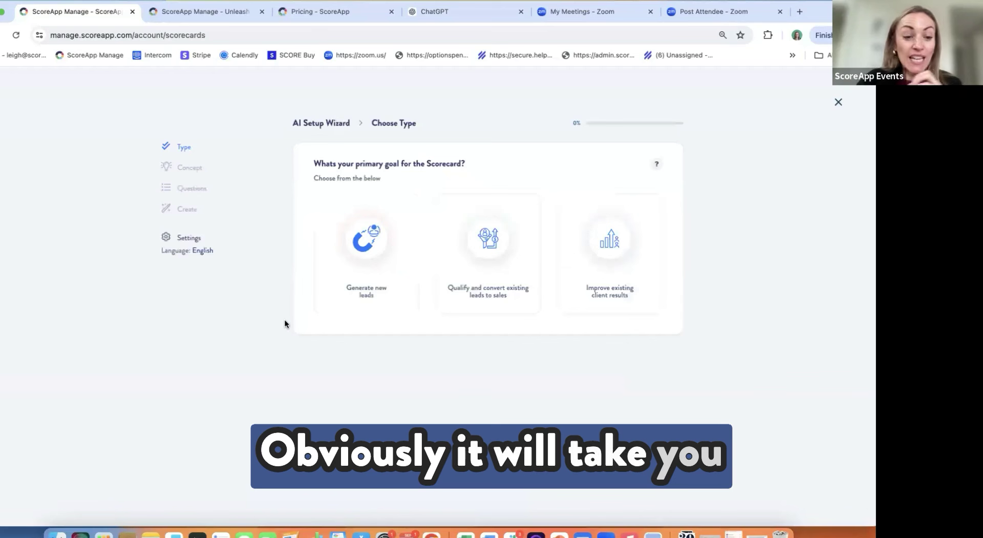
Step: Choose 'Generate new leads' as the primary goal and 'Multiple scores' as the result type
left_click(361, 251)
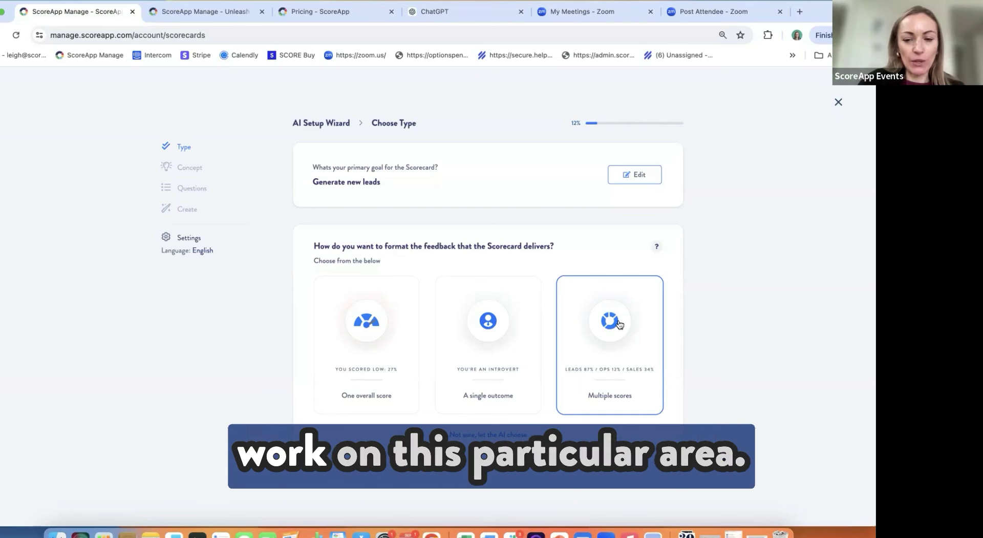
left_click(620, 322)
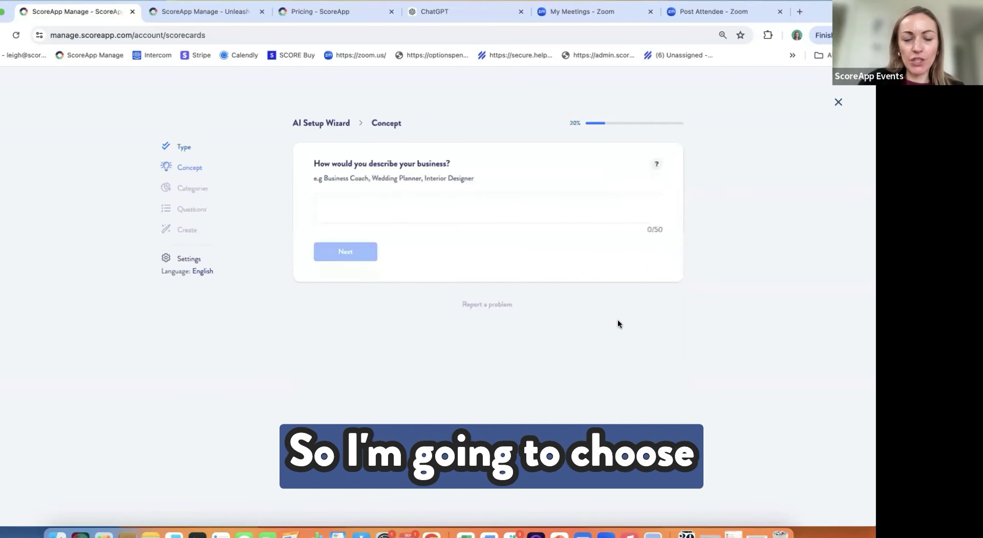
Step: Describe the business as 'Fitness coach' and pick Busy Professionals as the target audience
left_click(361, 202)
type("Fit")
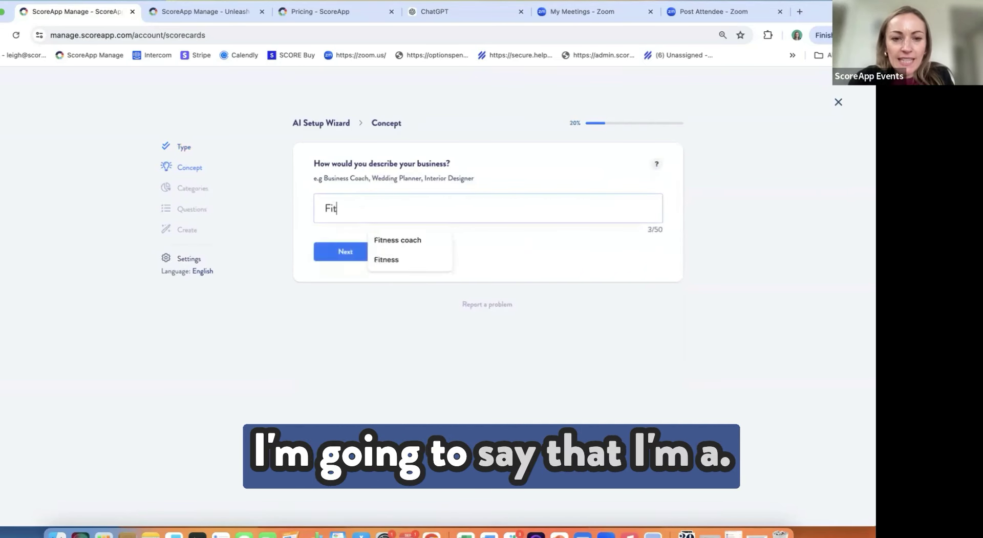
type("ness coach")
left_click(345, 251)
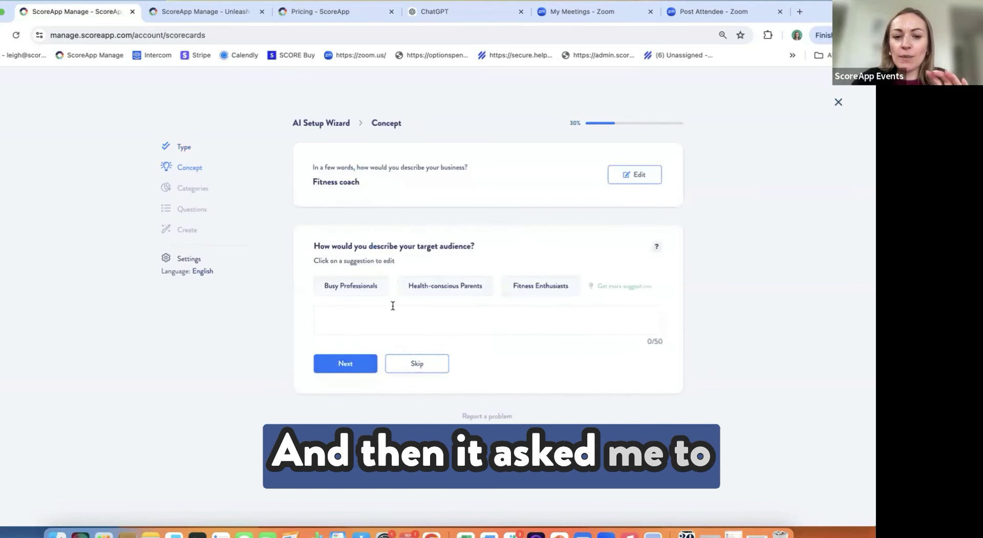
left_click(607, 287)
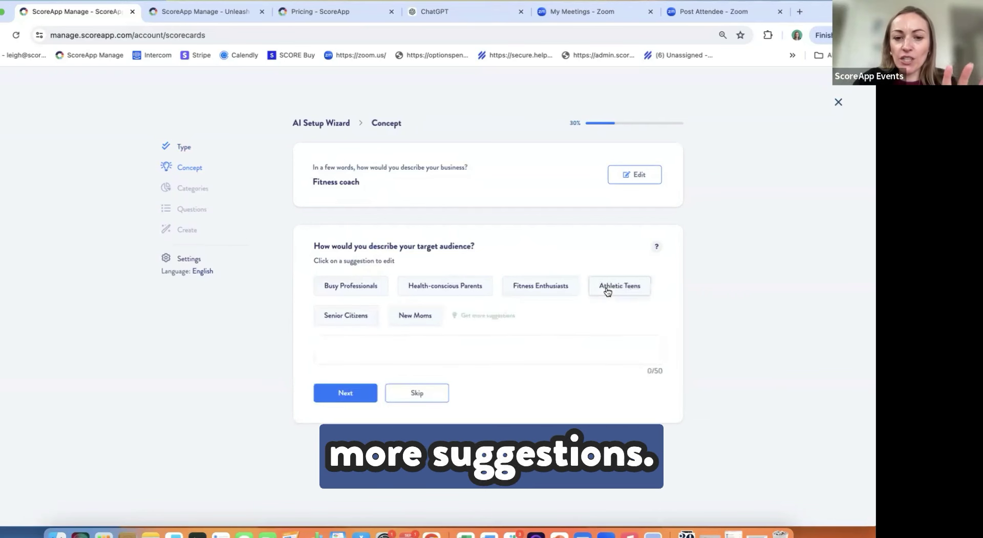
left_click(351, 290)
left_click(345, 392)
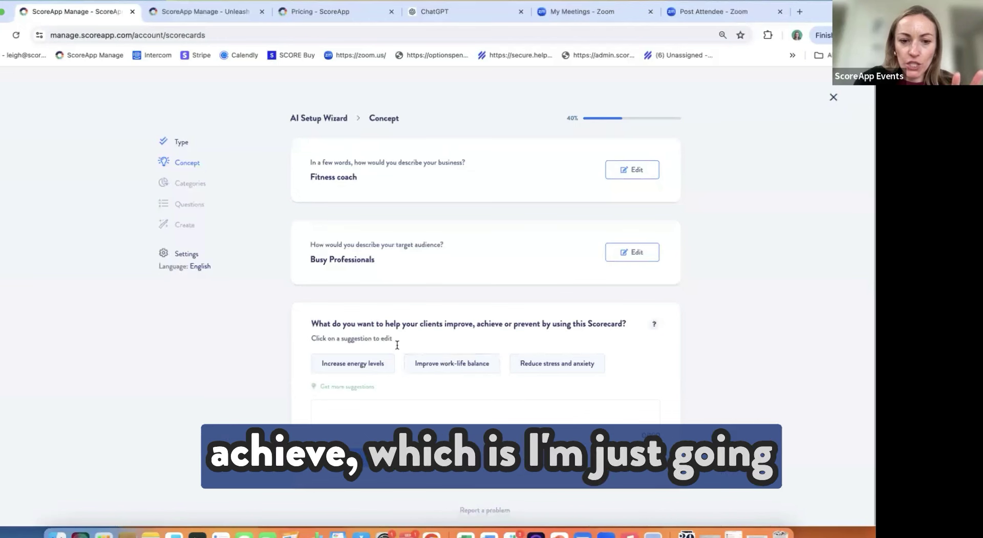
Step: Set the client goal to Improve work-life balance and choose the Stress-Free Success Assessment concept
left_click(435, 364)
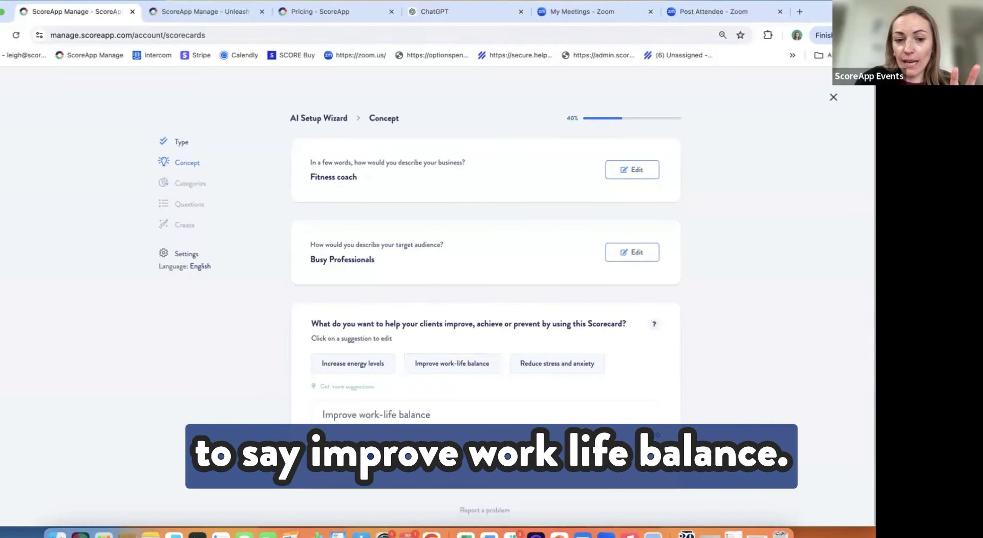
key("Return")
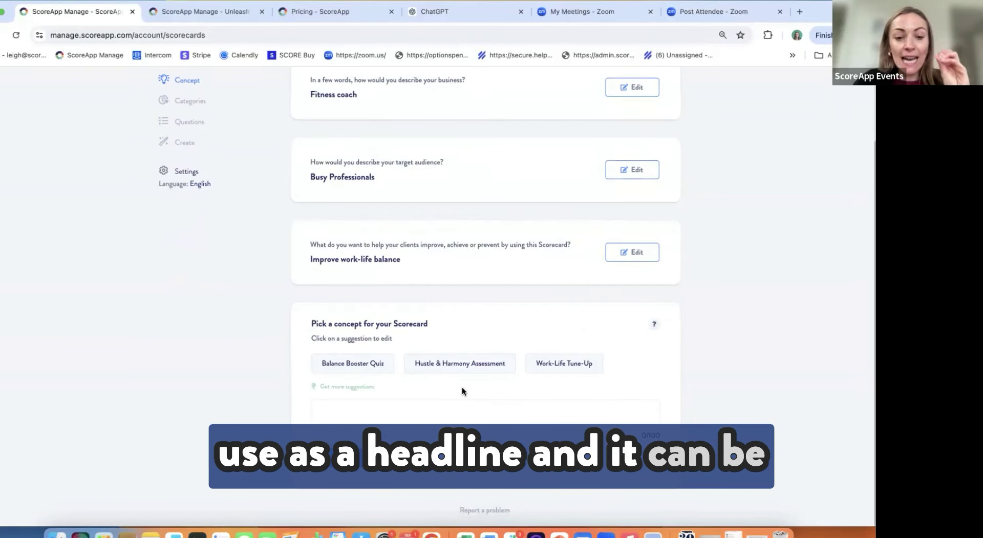
left_click(363, 387)
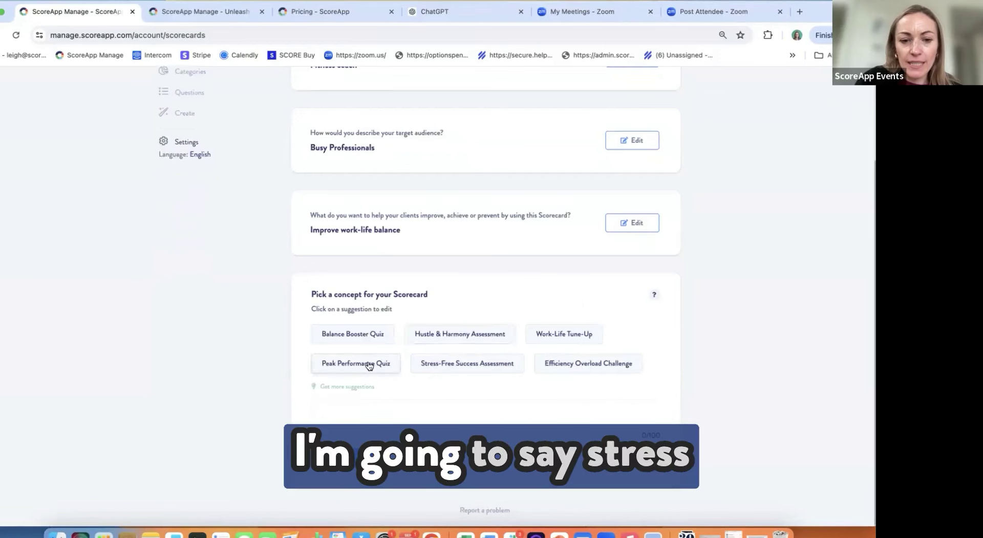
left_click(472, 364)
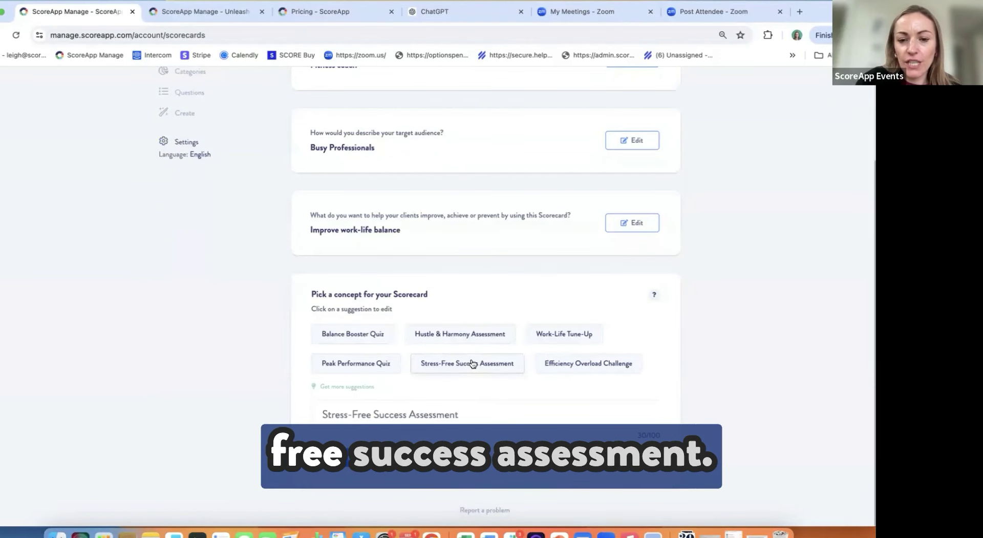
left_click(339, 457)
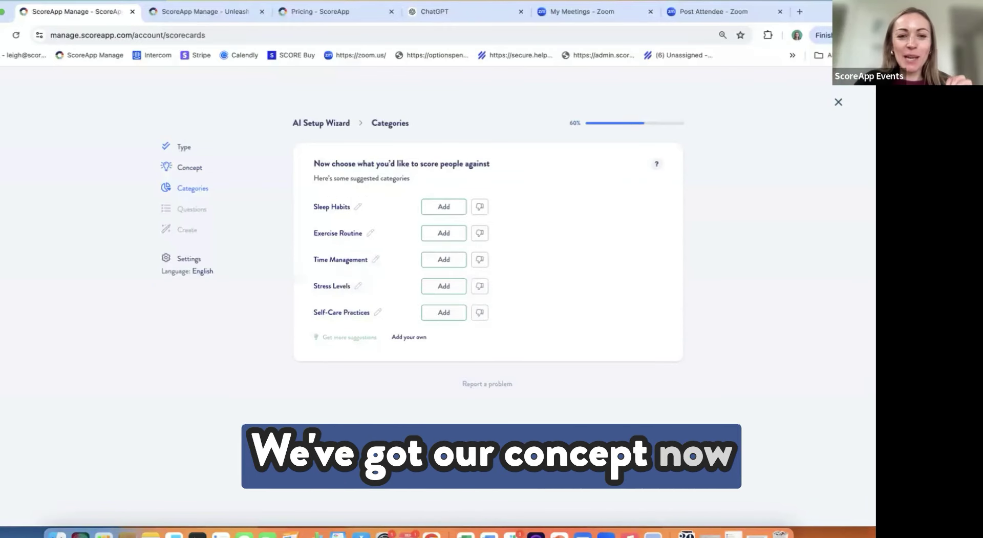
Step: Add Sleep Habits, Exercise Routine and Stress Levels as the scored categories, then continue
left_click(437, 214)
left_click(436, 214)
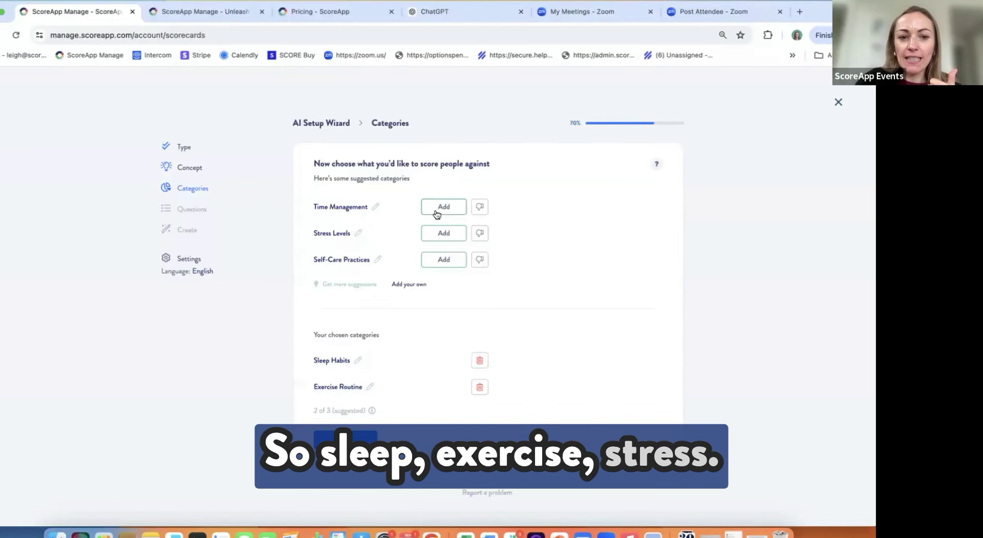
left_click(439, 234)
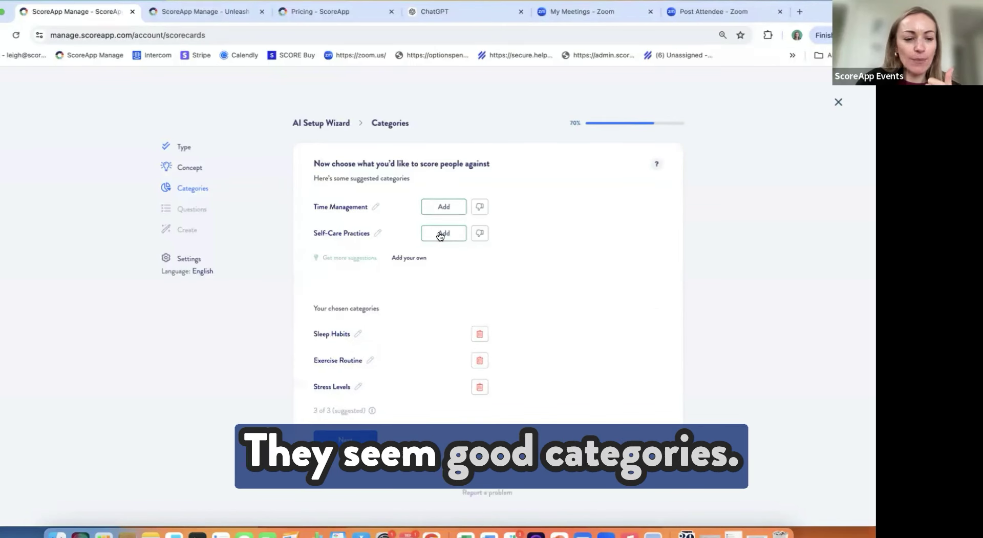
left_click(342, 440)
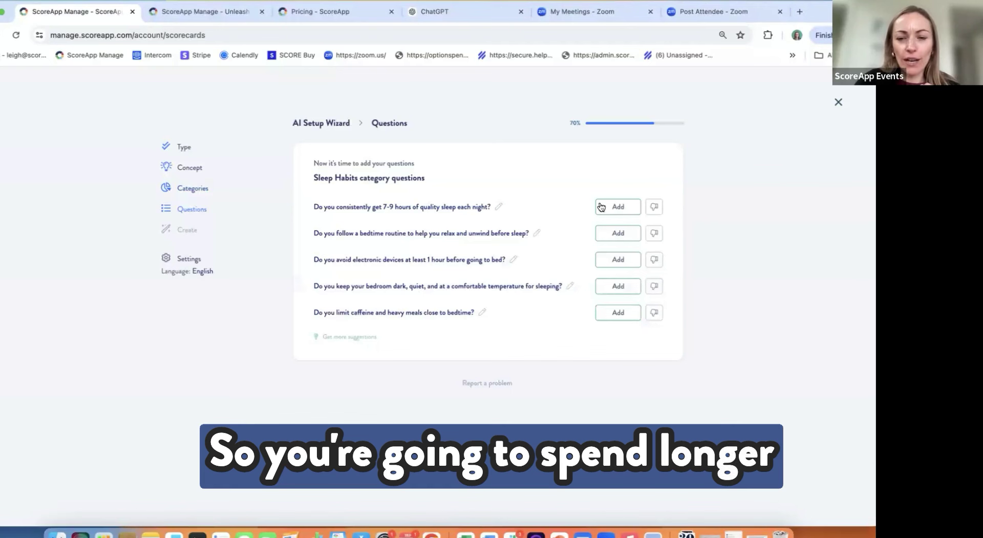
Step: Add the 7-9 hours sleep and bedtime routine questions, then two exercise routine questions
left_click(614, 208)
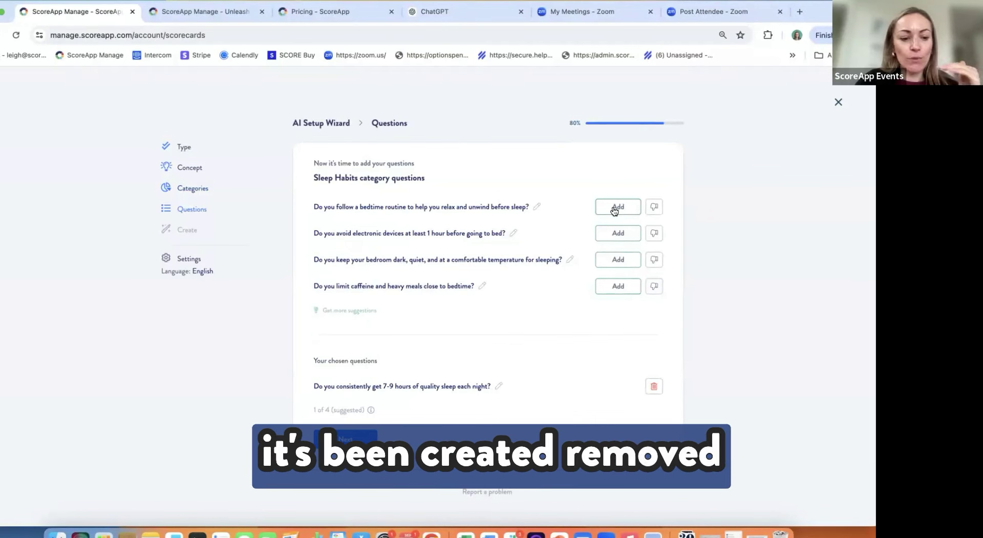
left_click(616, 208)
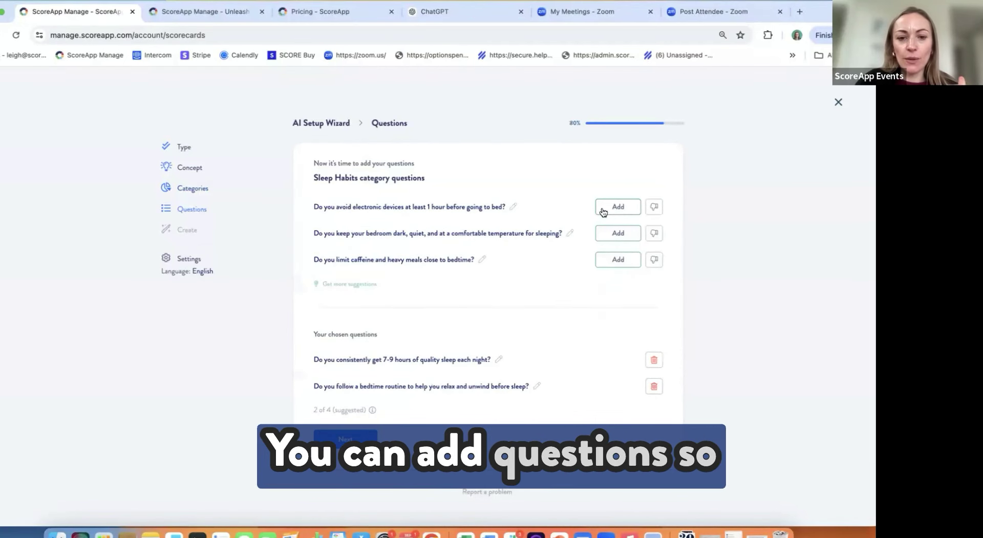
left_click(355, 438)
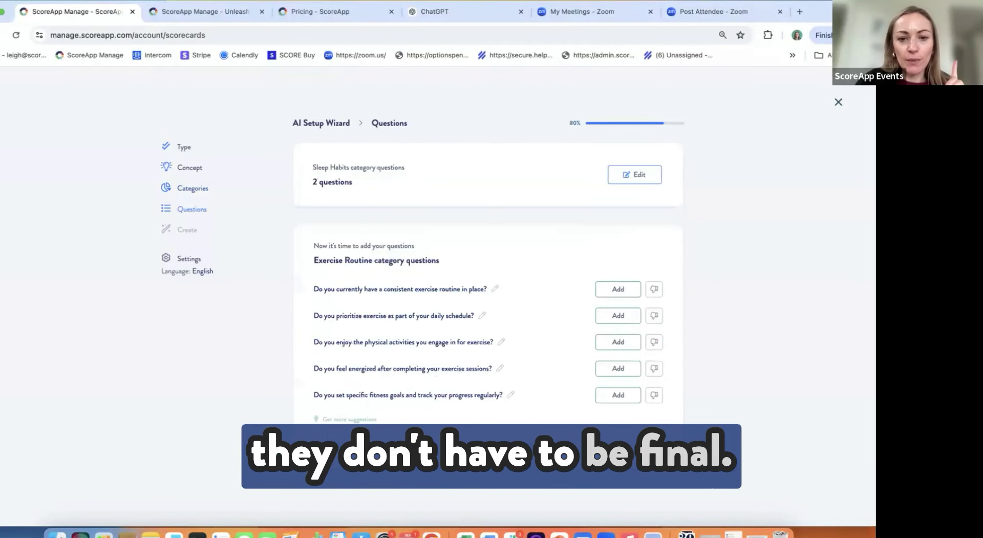
left_click(614, 289)
left_click(614, 290)
scroll(339, 361, "down", 2)
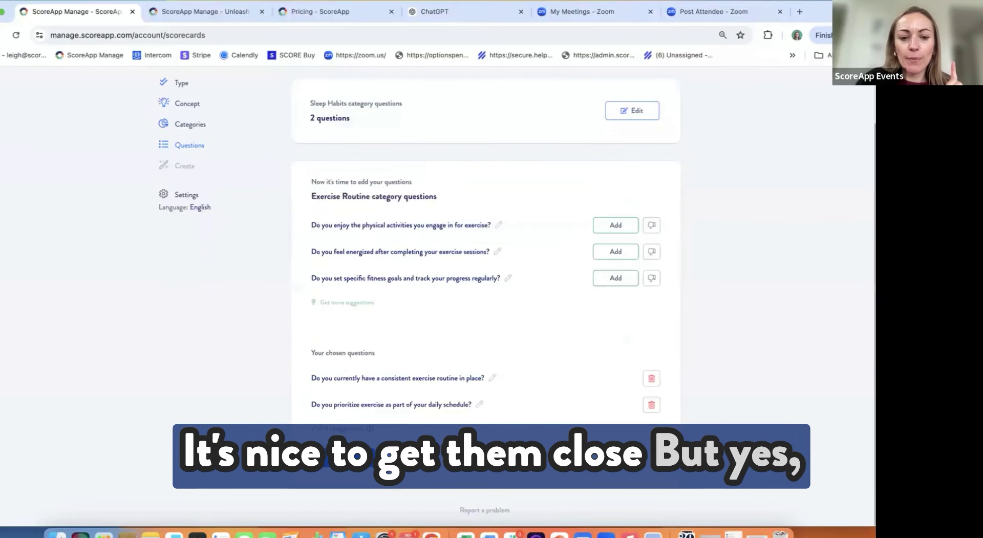
left_click(338, 459)
Step: Add the stress-reducing activities and self-care breaks questions, then go to the summary
left_click(619, 326)
left_click(619, 325)
scroll(510, 318, "down", 1)
scroll(509, 318, "down", 3)
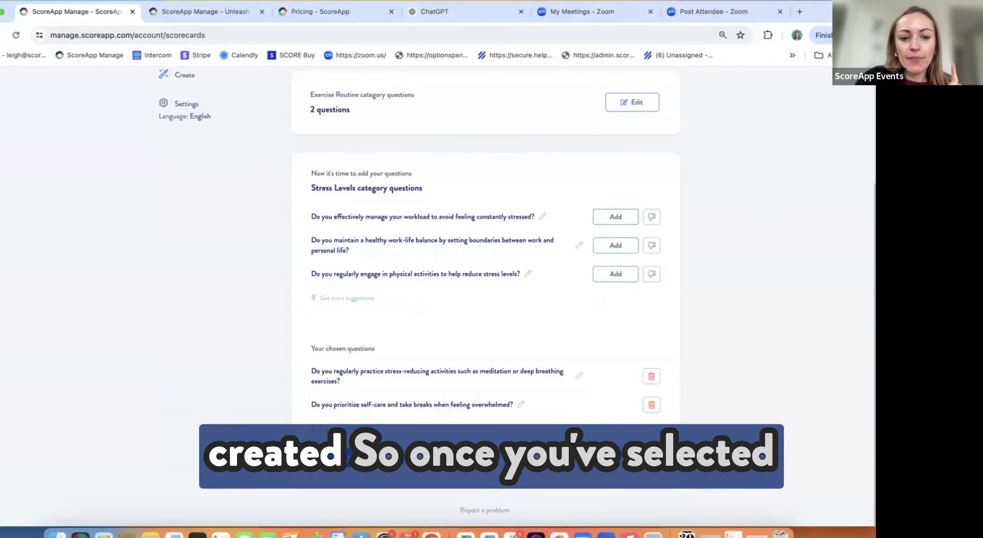
left_click(345, 460)
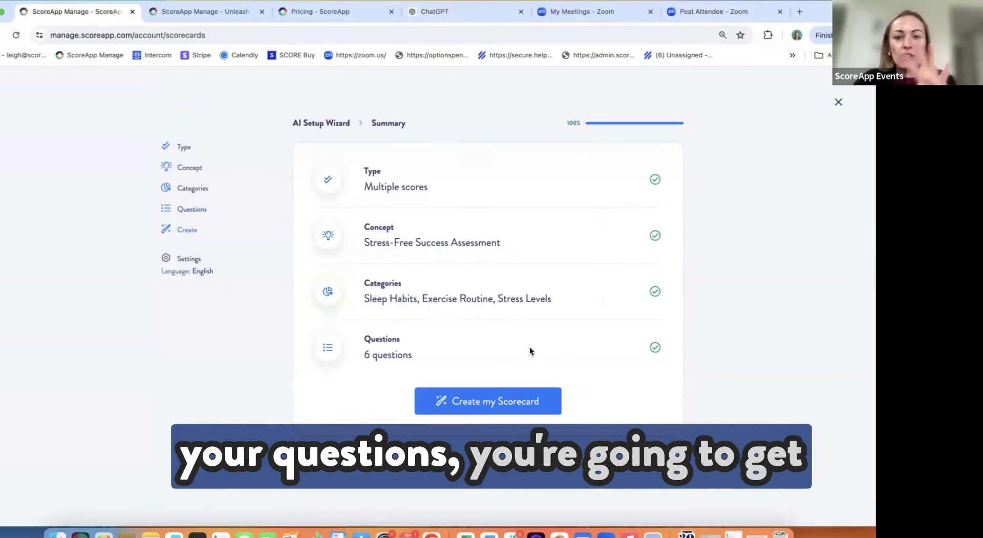
Step: Generate the Stress-Free Success Assessment scorecard and go to its dashboard
left_click(492, 404)
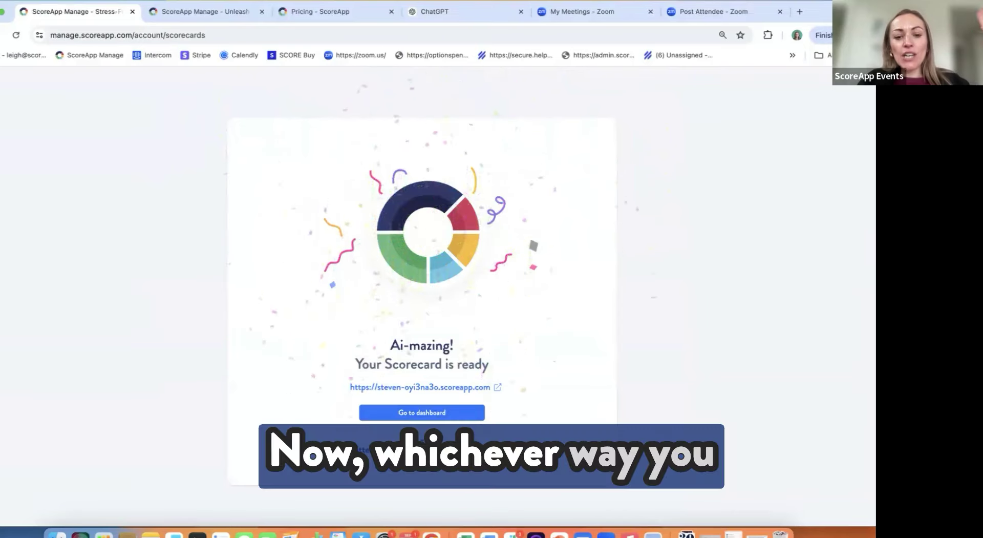
left_click(410, 413)
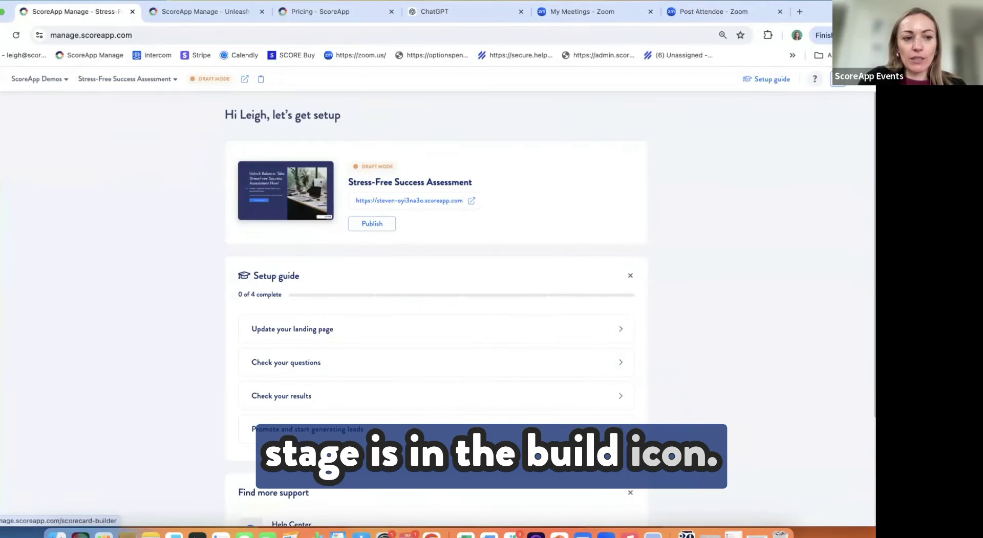
Step: Look at the scorecard's General Settings, then return to its Landing Pages list
left_click(1, 136)
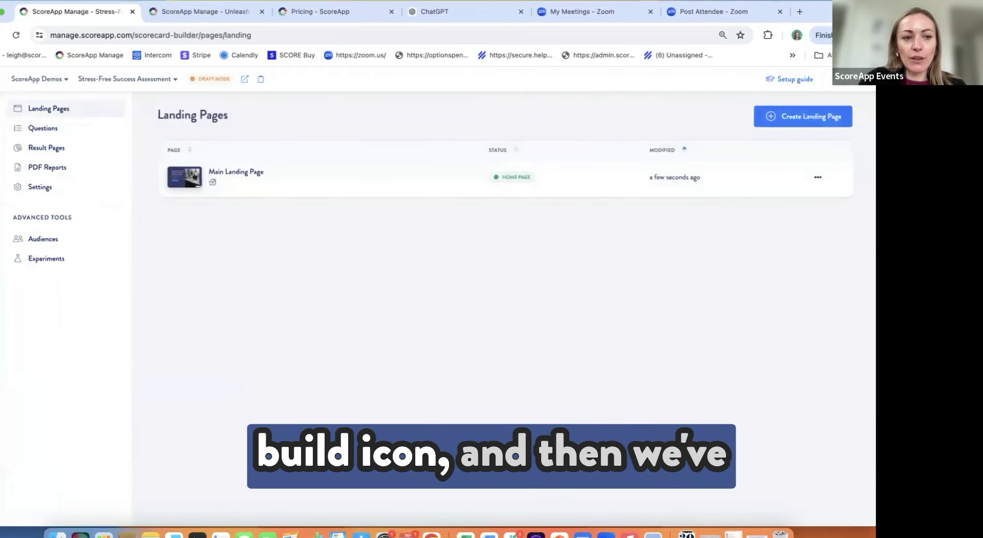
left_click(39, 186)
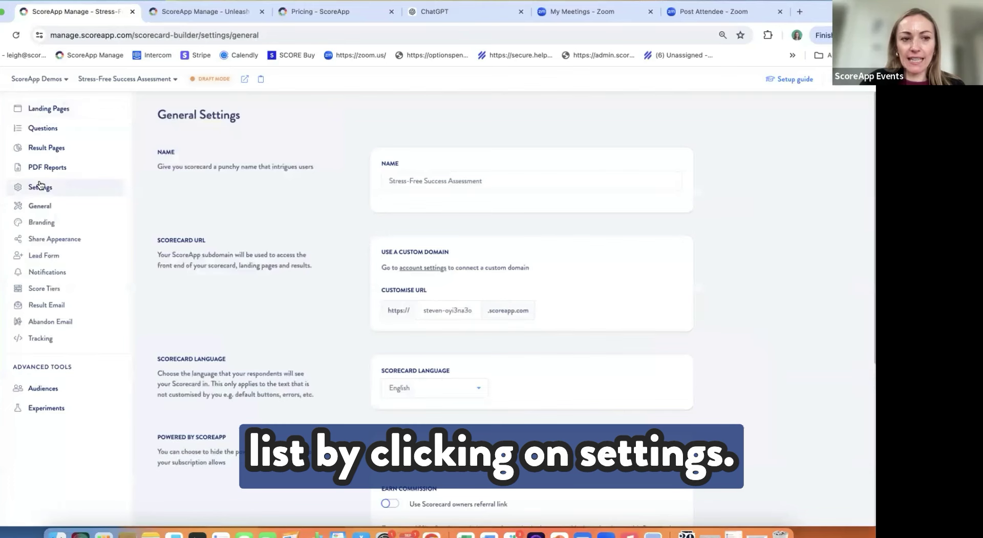
left_click(55, 109)
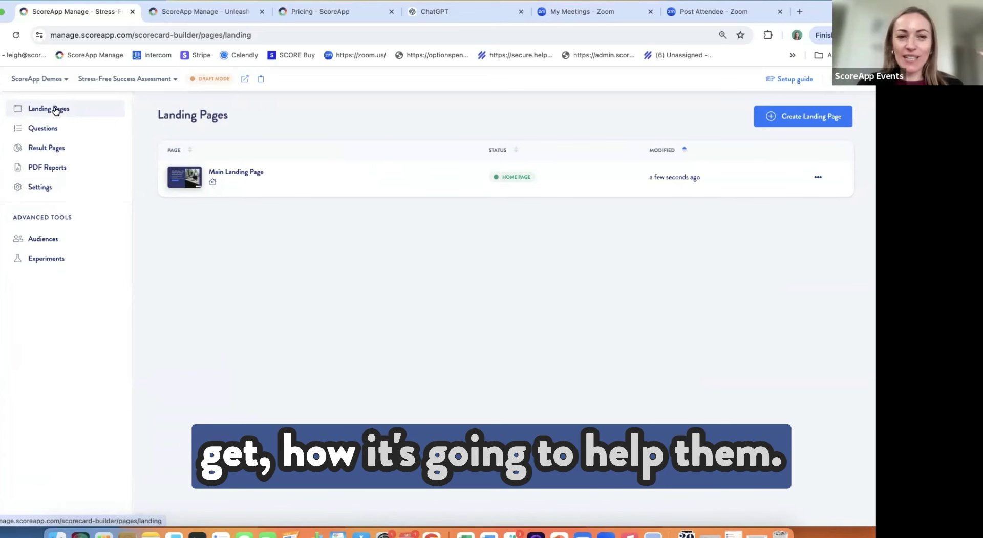
Step: Review the Main Landing Page in the builder, then switch to the Pricing - ScoreApp tab
left_click(181, 177)
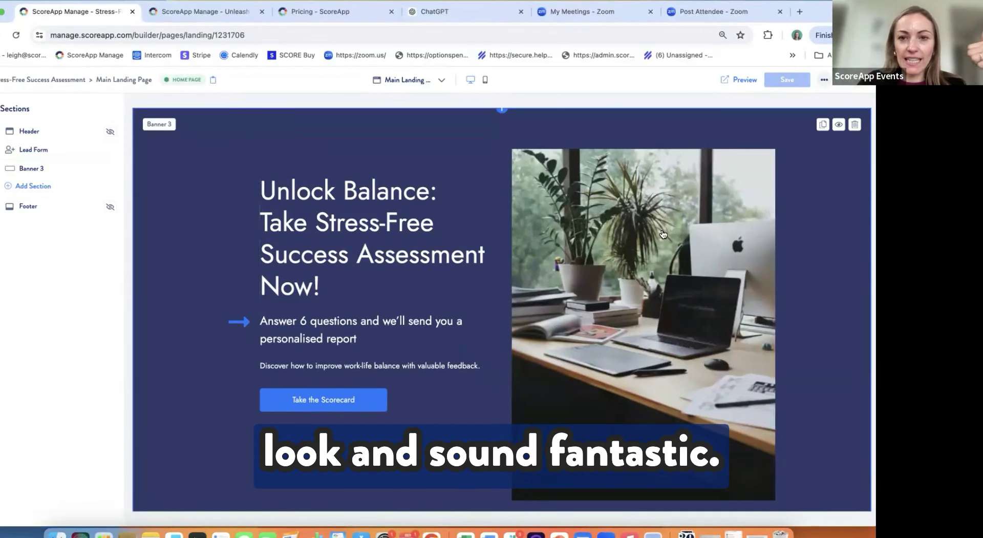
left_click(322, 14)
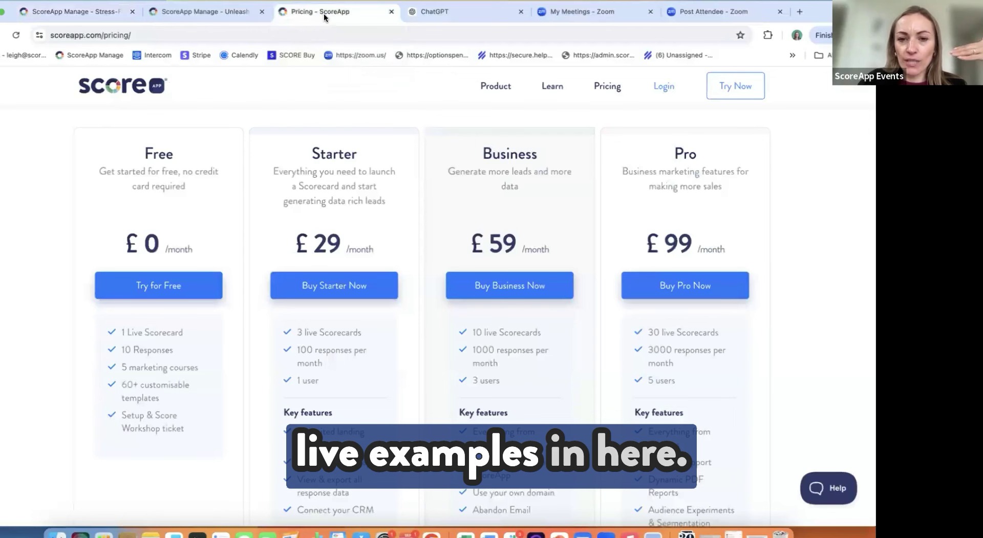
Step: From Product > Made with ScoreApp, scroll the examples and open The Natural Law's Dosha quiz
mouse_move(490, 89)
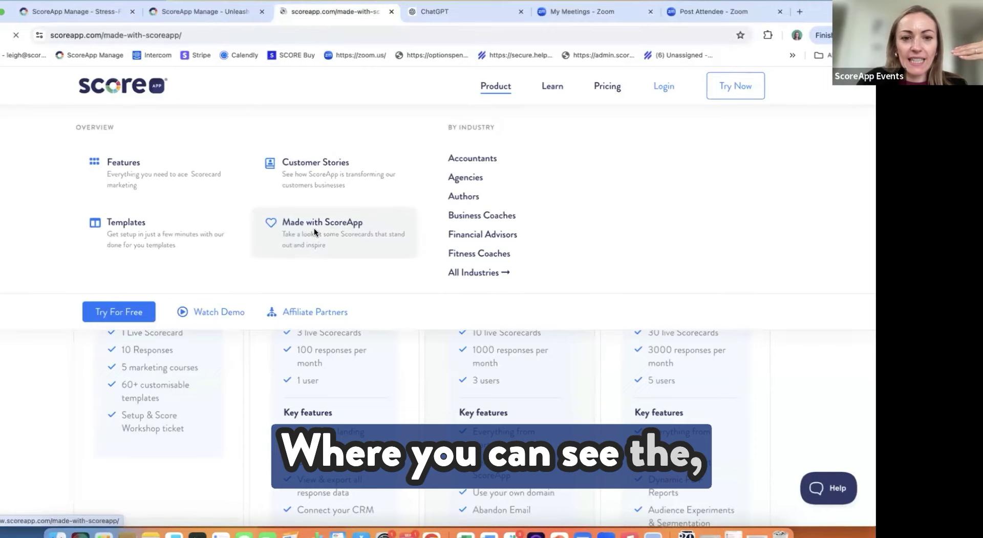
scroll(333, 250, "down", 3)
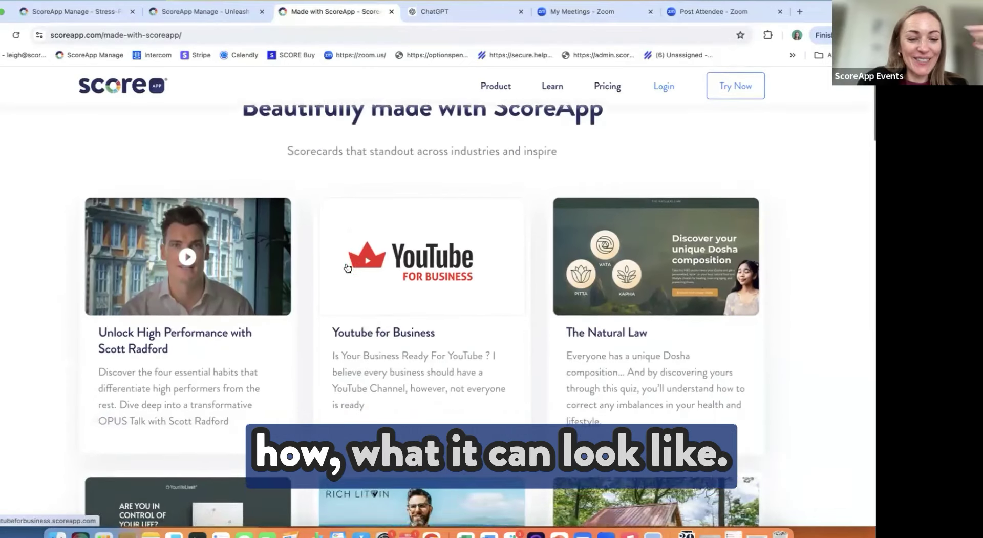
scroll(347, 268, "down", 2)
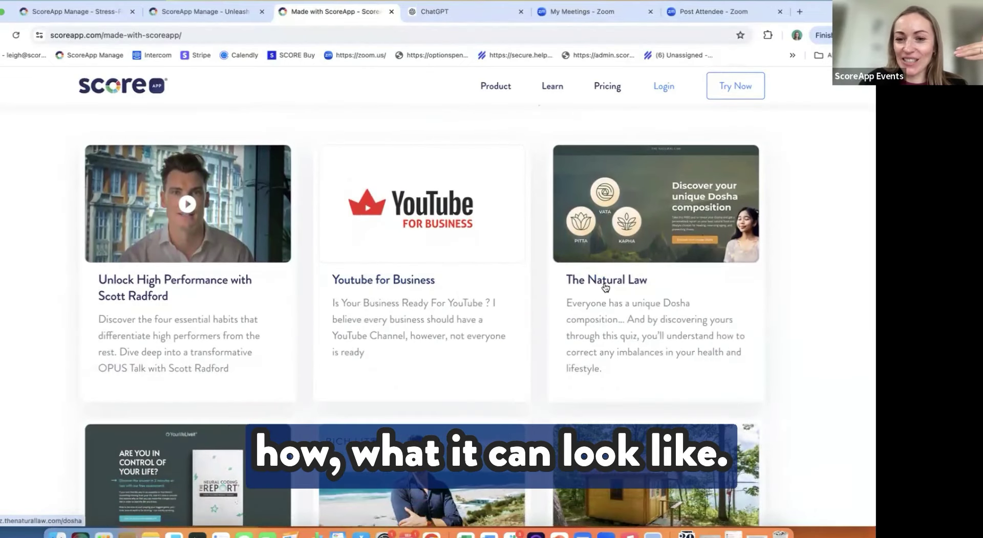
left_click(603, 280)
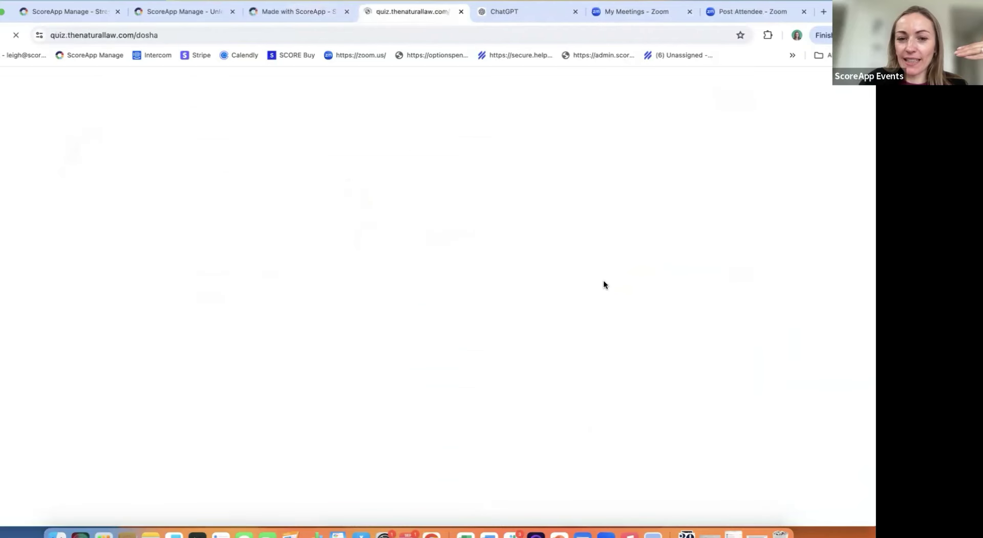
Step: Review the Dosha Quiz hero, 'Discover your unique Dosha composition', and its free personalised-report subheadline
scroll(322, 276, "down", 3)
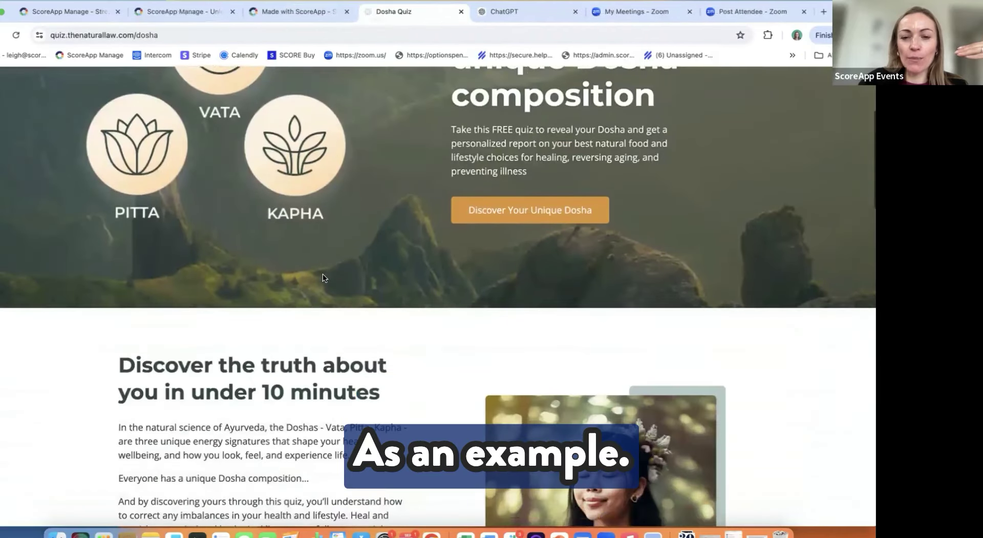
scroll(323, 278, "up", 4)
scroll(323, 277, "down", 3)
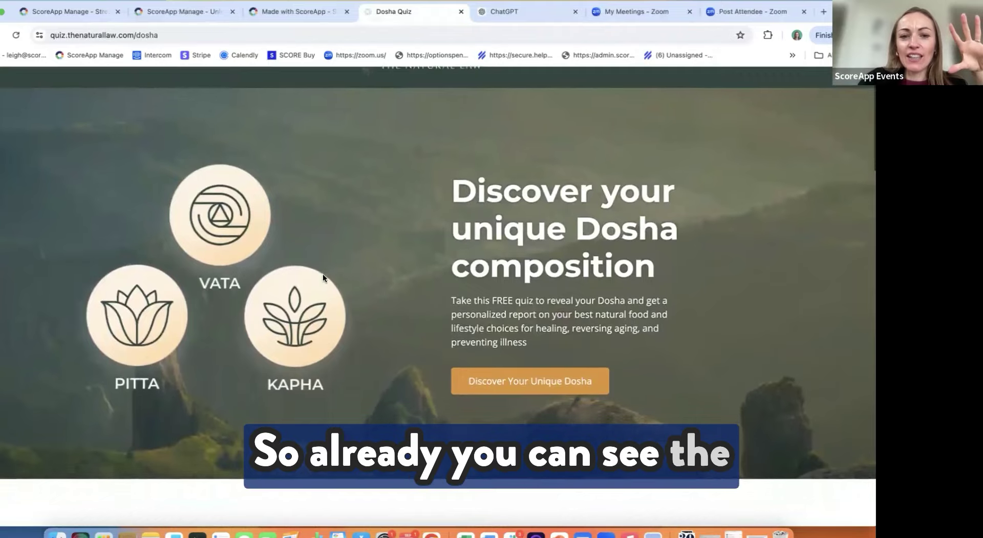
scroll(323, 278, "down", 5)
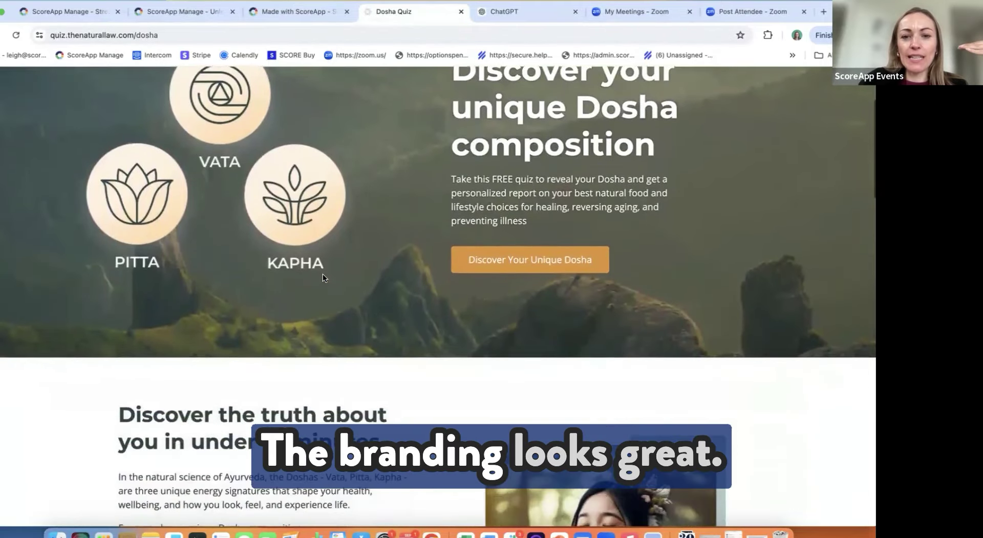
scroll(323, 275, "down", 6)
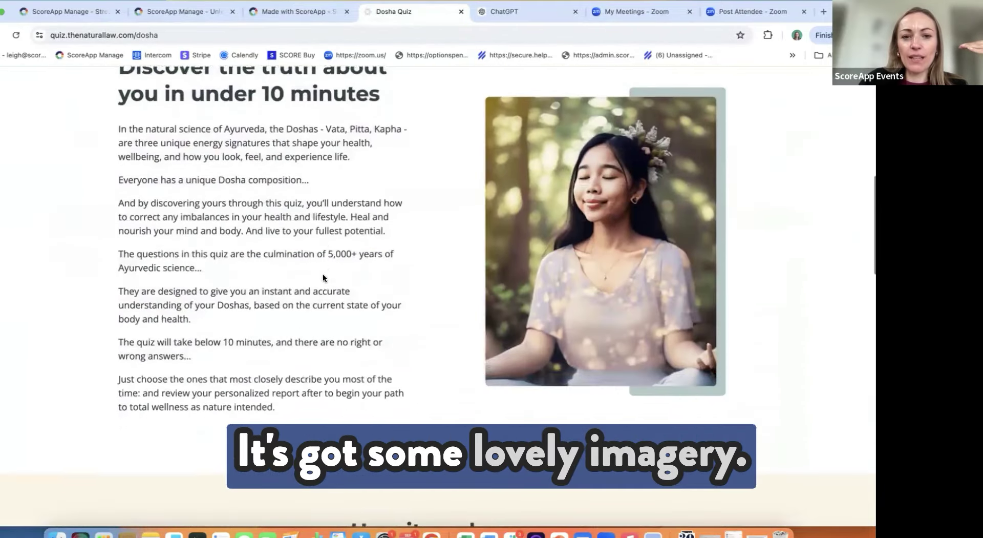
scroll(323, 278, "down", 7)
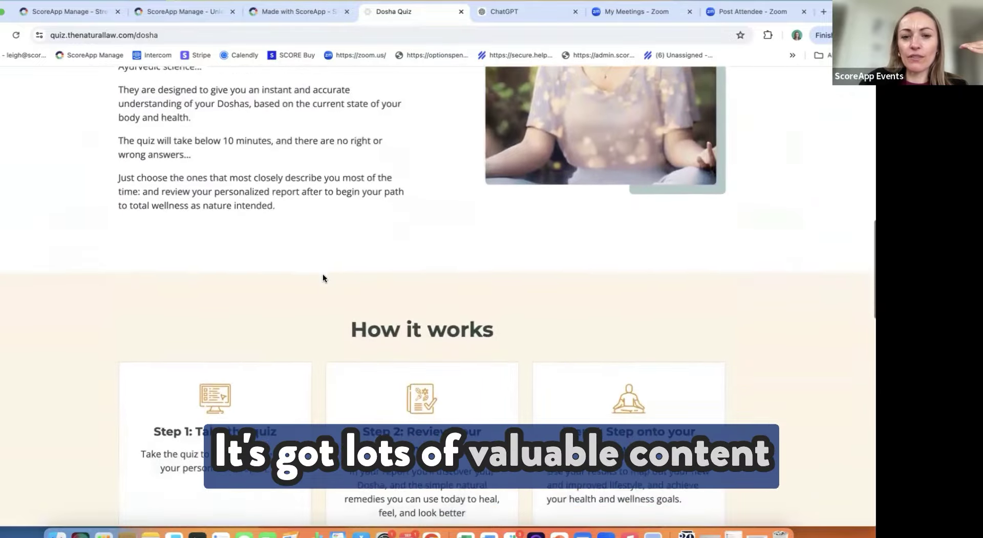
scroll(323, 278, "down", 9)
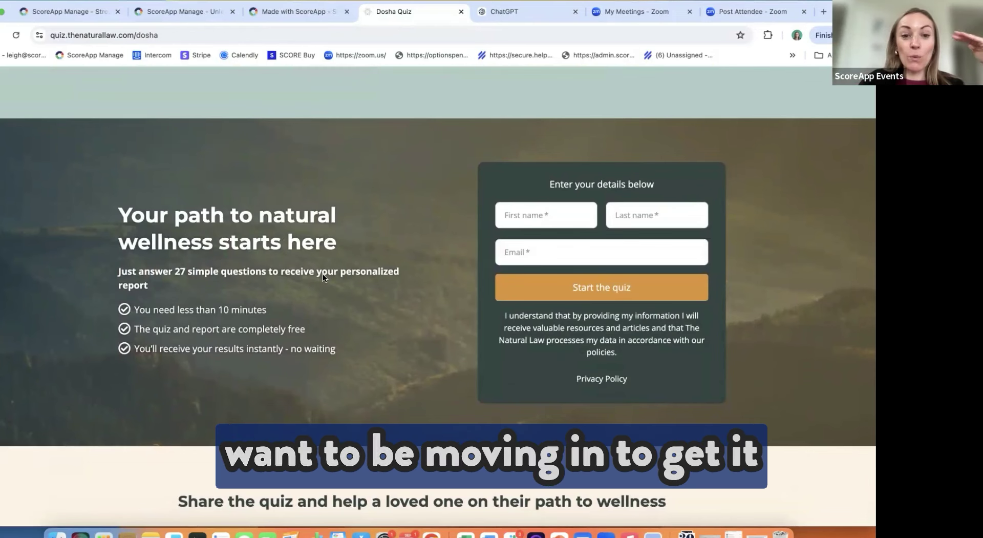
scroll(323, 273, "down", 15)
scroll(319, 216, "up", 5)
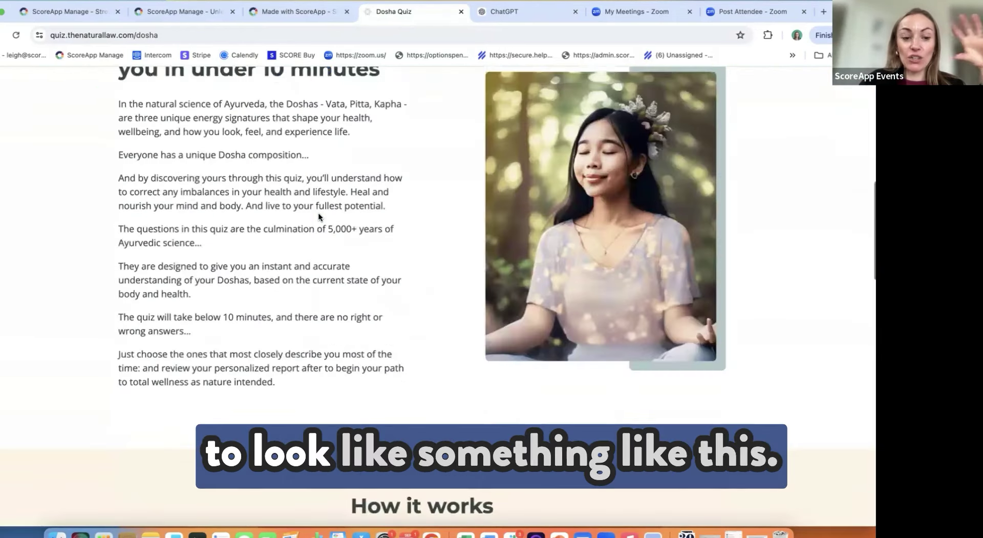
scroll(318, 215, "up", 3)
scroll(318, 213, "up", 5)
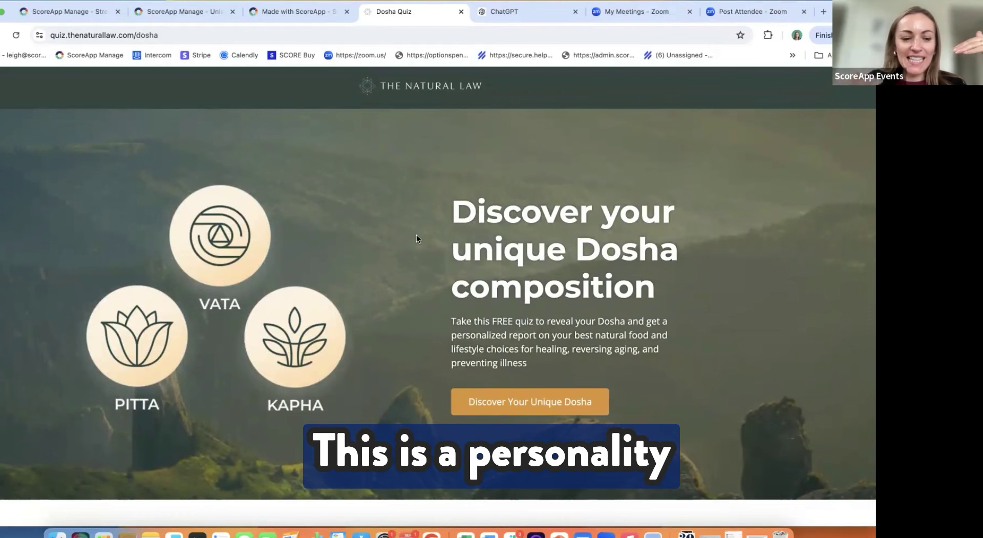
scroll(417, 237, "down", 1)
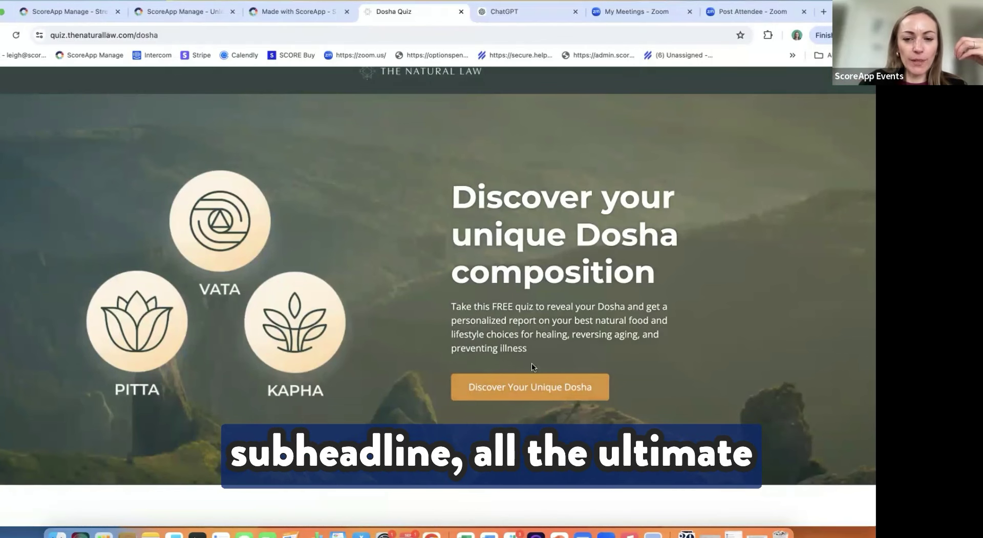
scroll(523, 347, "down", 1)
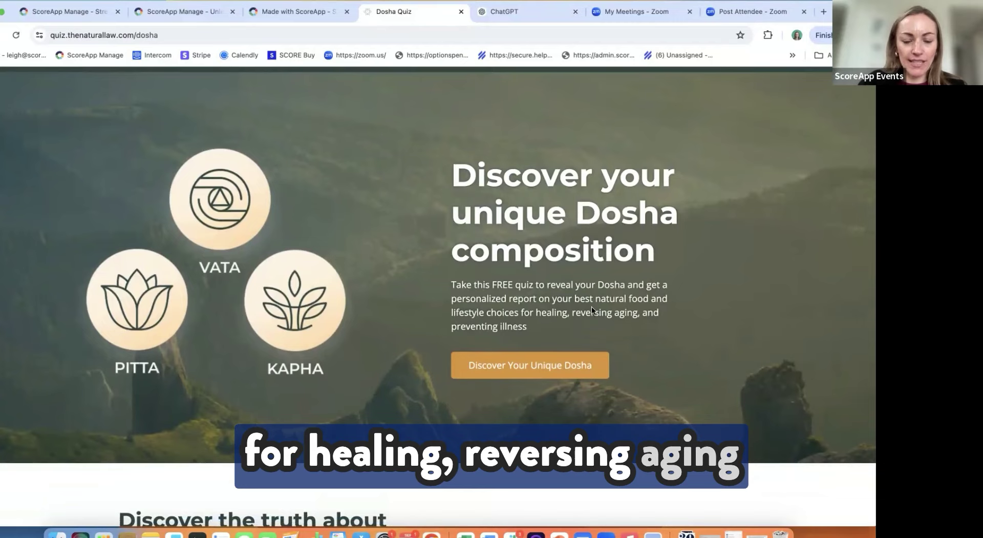
Step: Scroll the Dosha Quiz page down to its signup form and back, then return to Made with ScoreApp
scroll(591, 306, "down", 2)
scroll(592, 306, "down", 8)
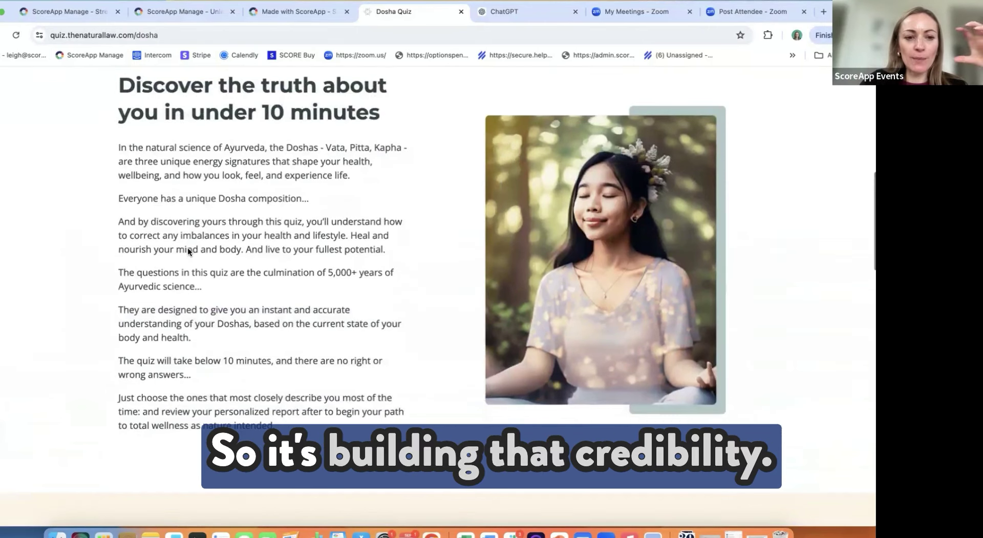
scroll(188, 250, "down", 5)
scroll(187, 250, "down", 3)
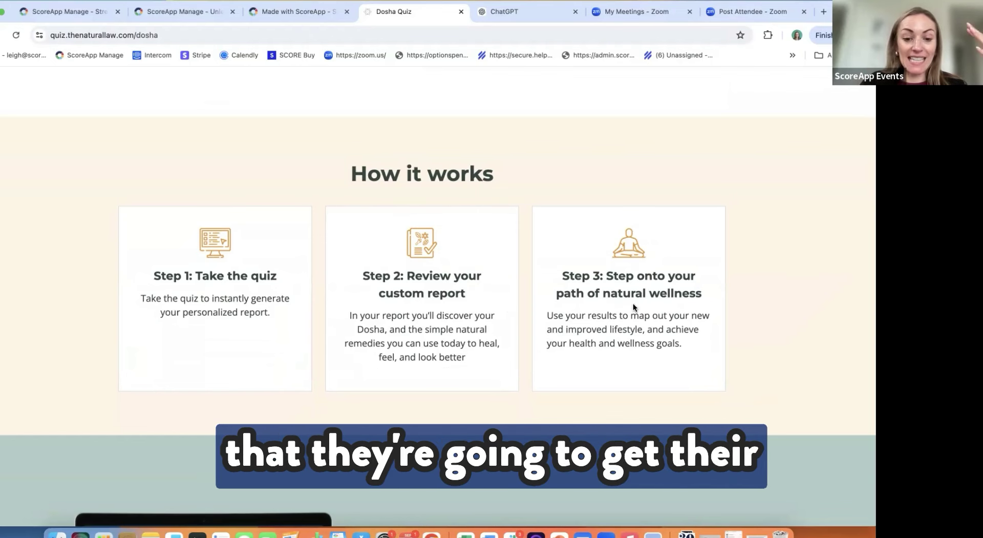
scroll(632, 304, "down", 2)
scroll(633, 306, "down", 5)
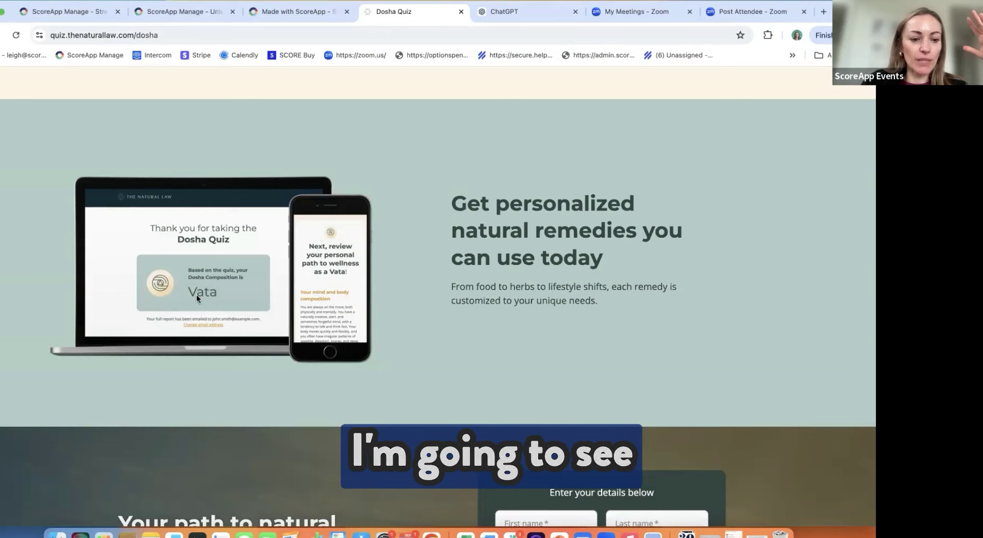
scroll(195, 294, "down", 1)
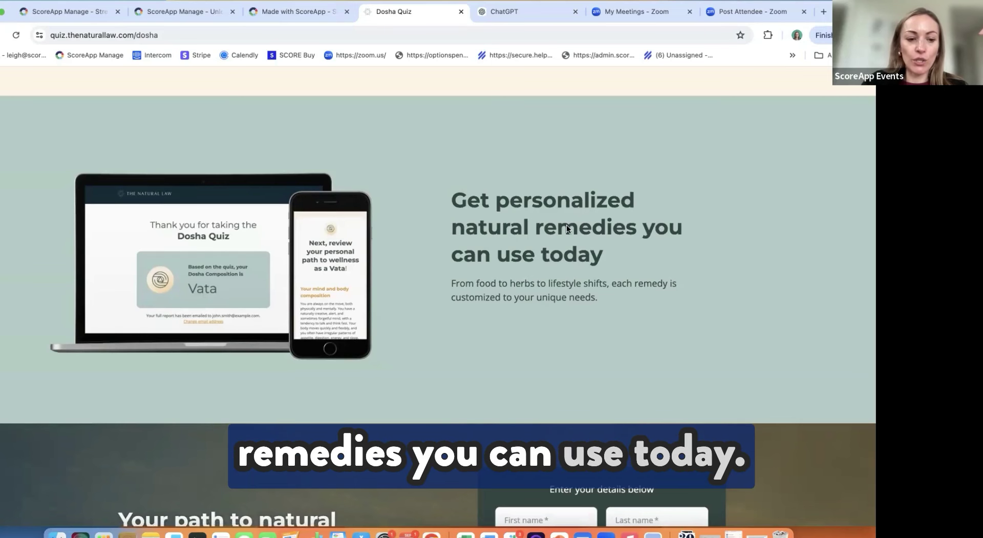
scroll(566, 225, "down", 10)
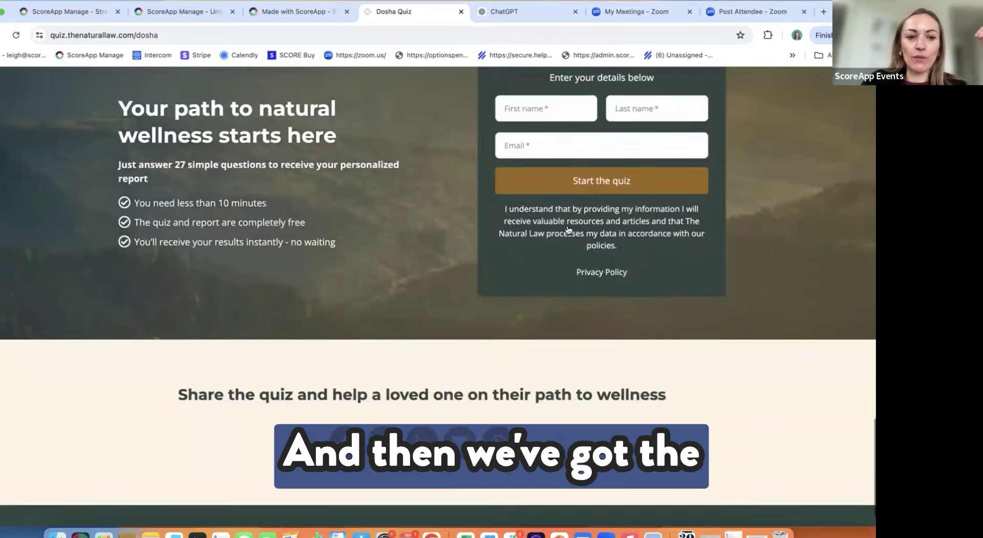
scroll(566, 229, "down", 1)
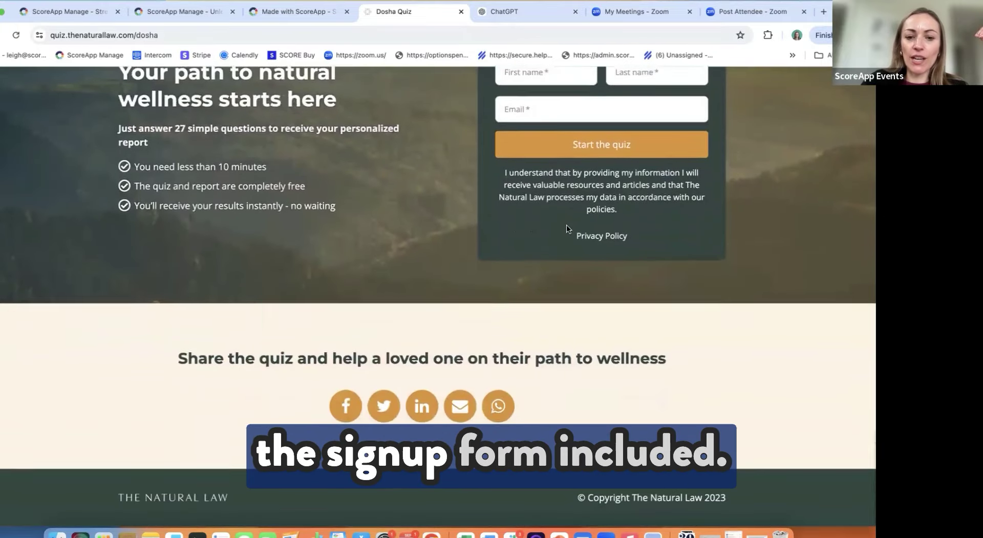
scroll(566, 225, "up", 20)
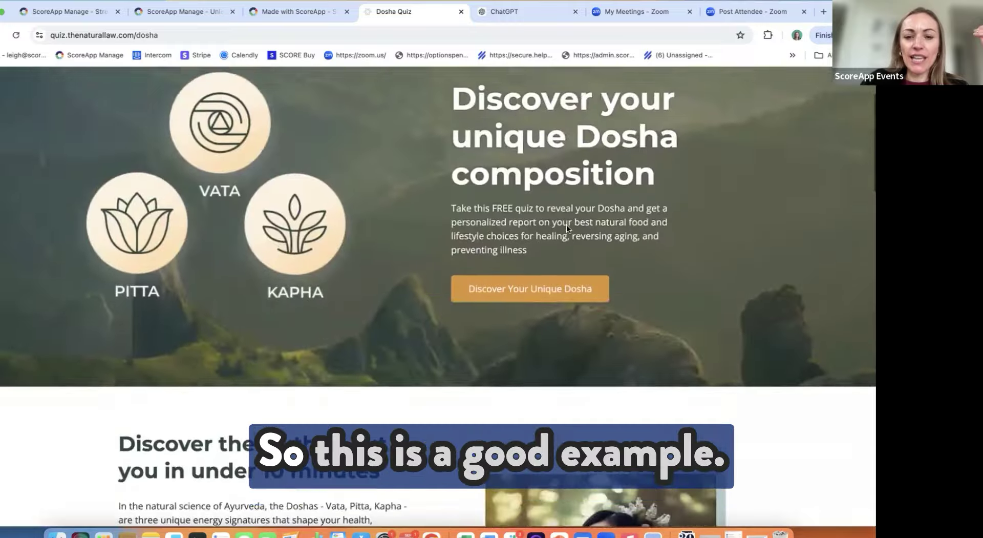
scroll(567, 224, "up", 3)
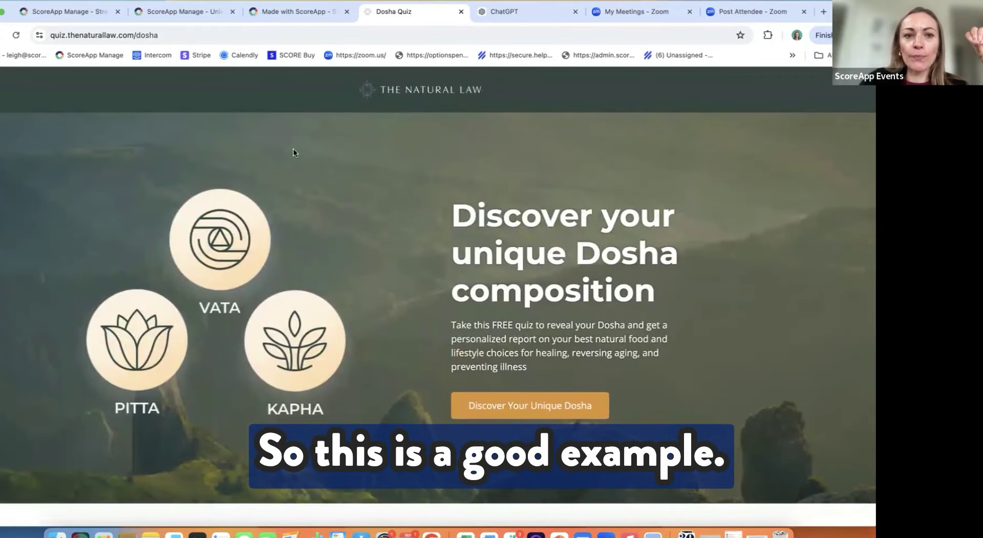
left_click(295, 11)
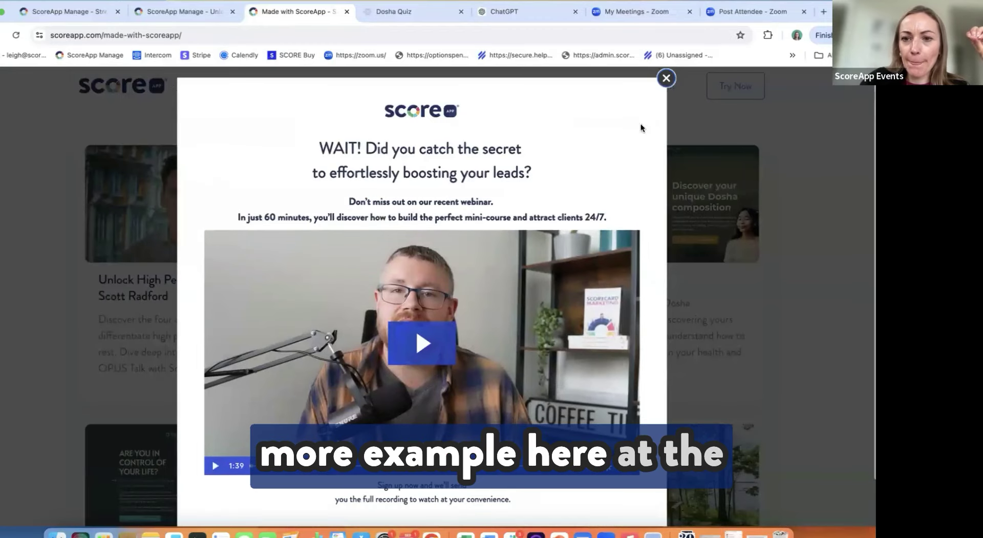
Step: Dismiss the webinar pop-up and open The Scale-up & Exit Business Assessment example card
left_click(666, 78)
scroll(364, 302, "down", 10)
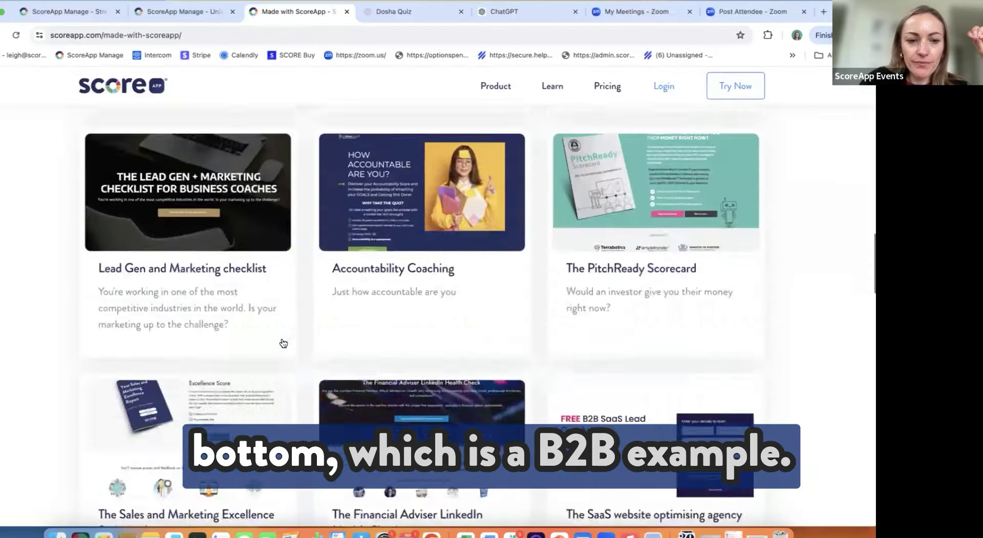
scroll(283, 343, "down", 20)
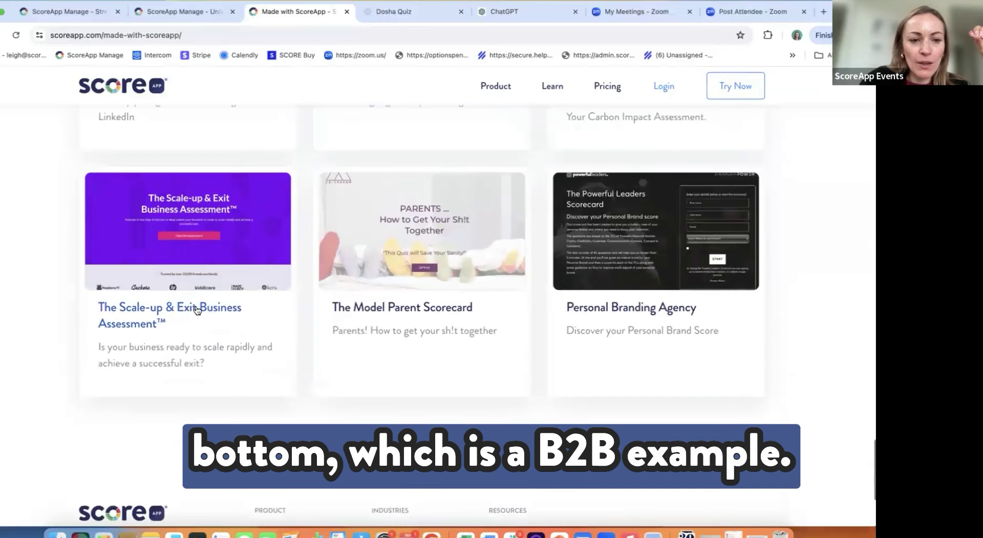
left_click(196, 310)
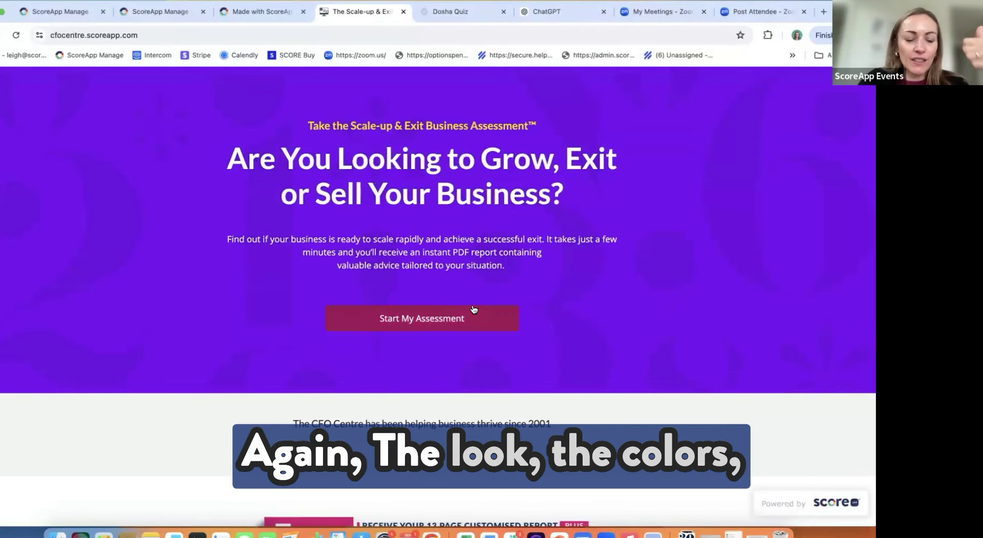
scroll(474, 308, "down", 15)
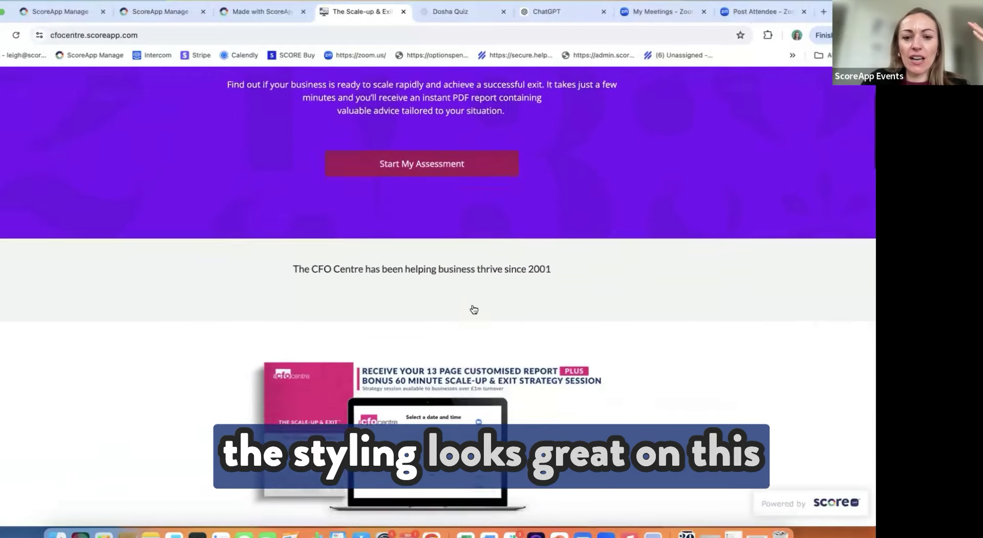
scroll(473, 306, "down", 3)
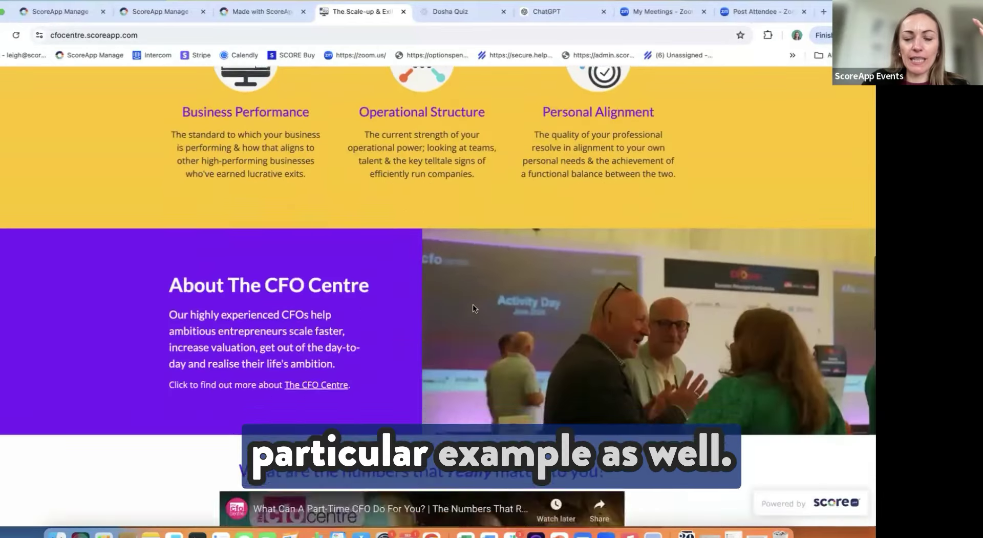
scroll(473, 306, "up", 20)
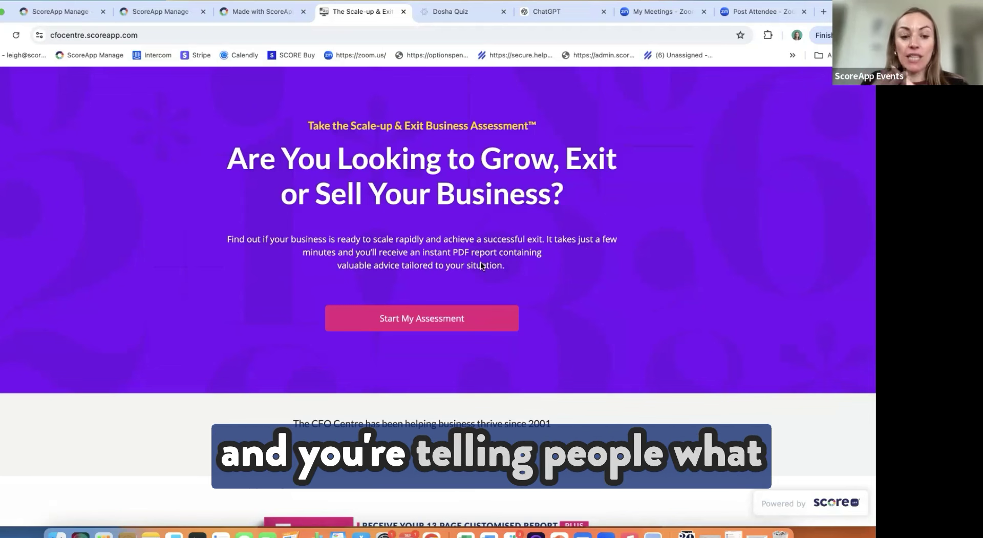
scroll(481, 265, "down", 3)
scroll(481, 261, "down", 5)
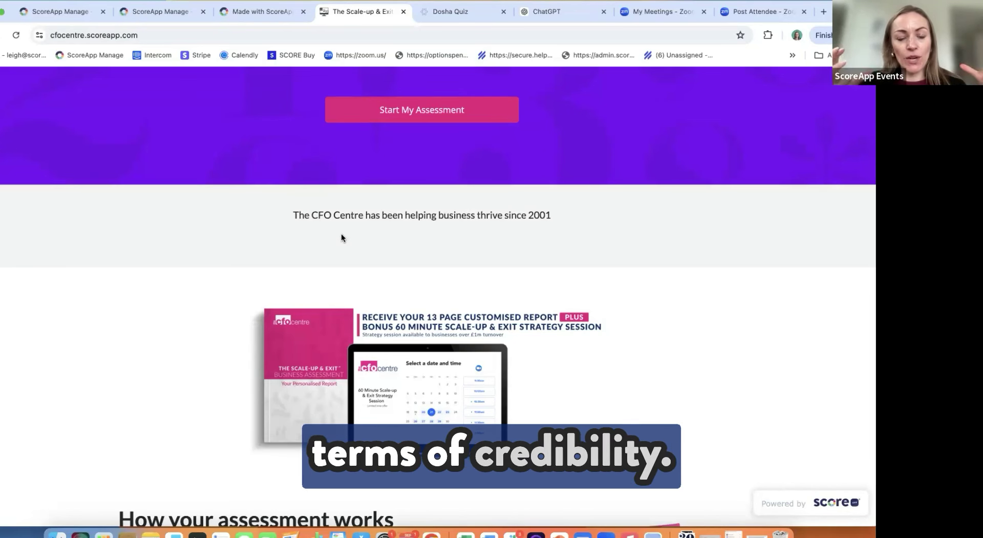
scroll(341, 237, "down", 3)
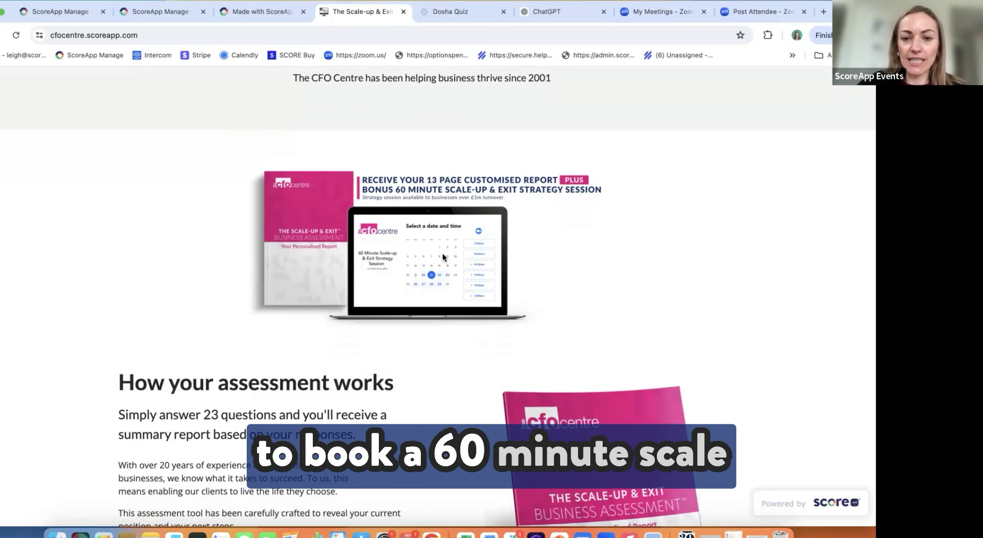
scroll(443, 254, "down", 2)
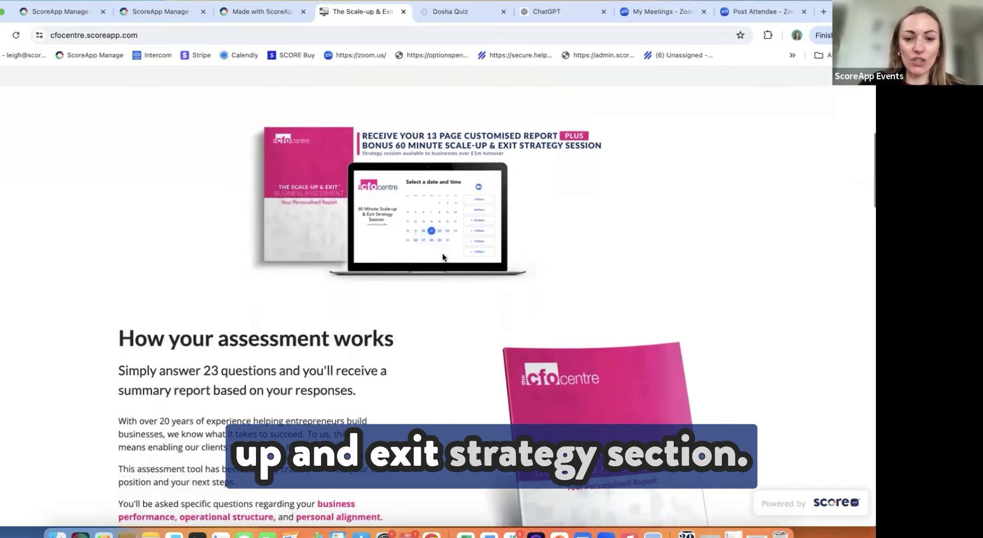
scroll(443, 255, "down", 5)
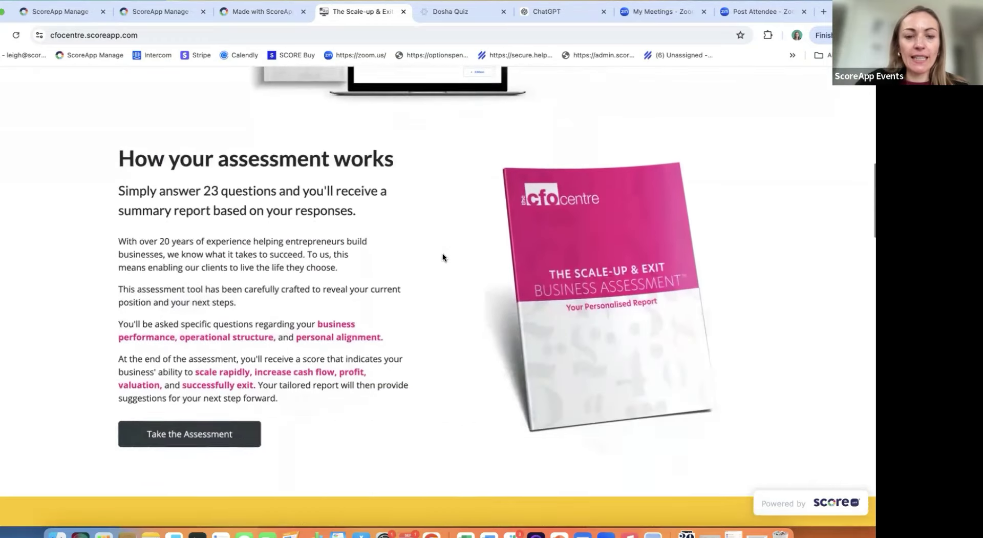
scroll(444, 253, "down", 1)
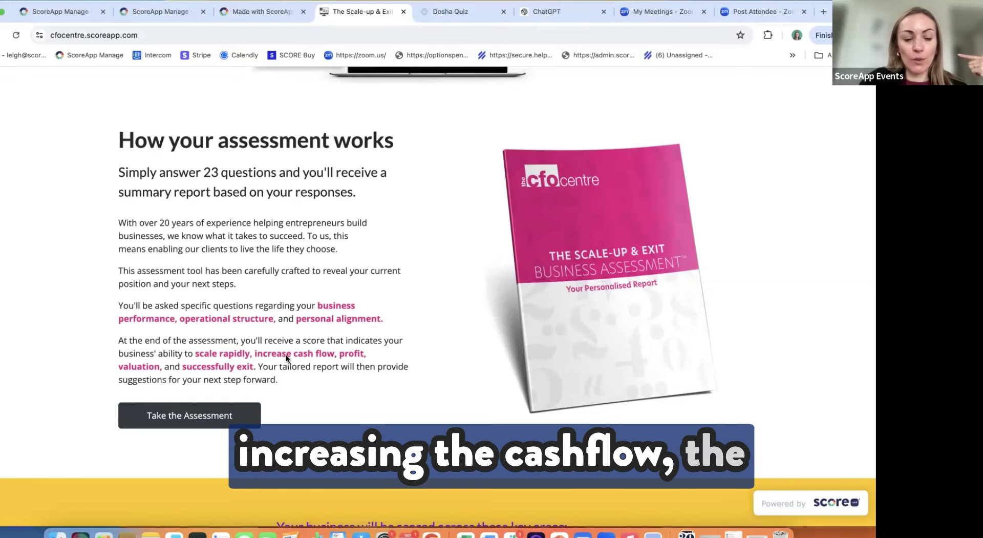
scroll(286, 357, "down", 5)
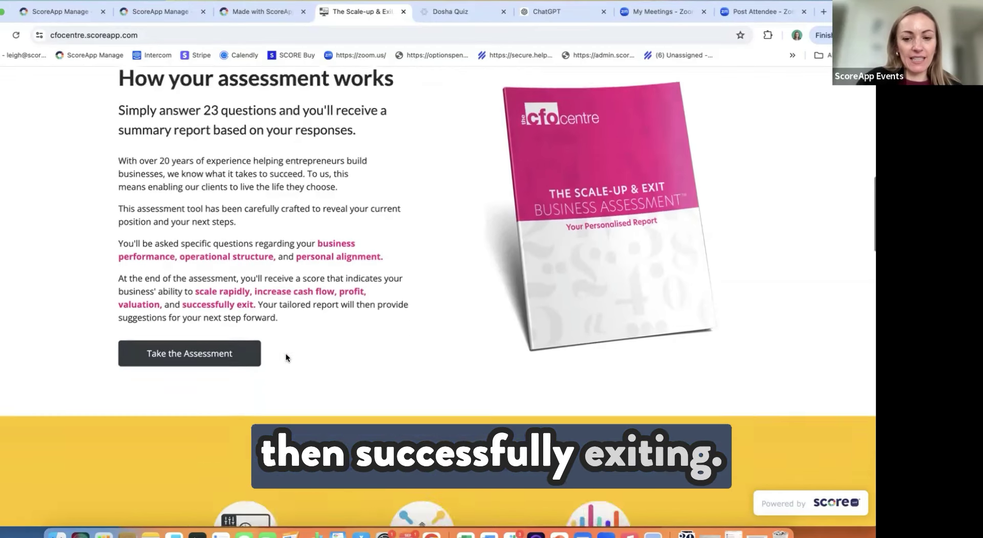
scroll(286, 354, "down", 8)
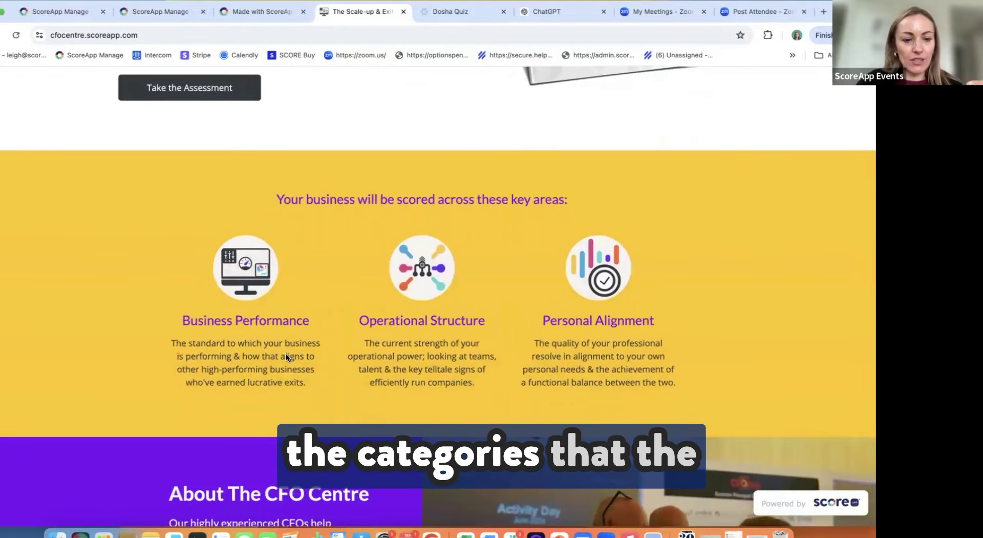
scroll(286, 356, "down", 6)
scroll(286, 357, "down", 1)
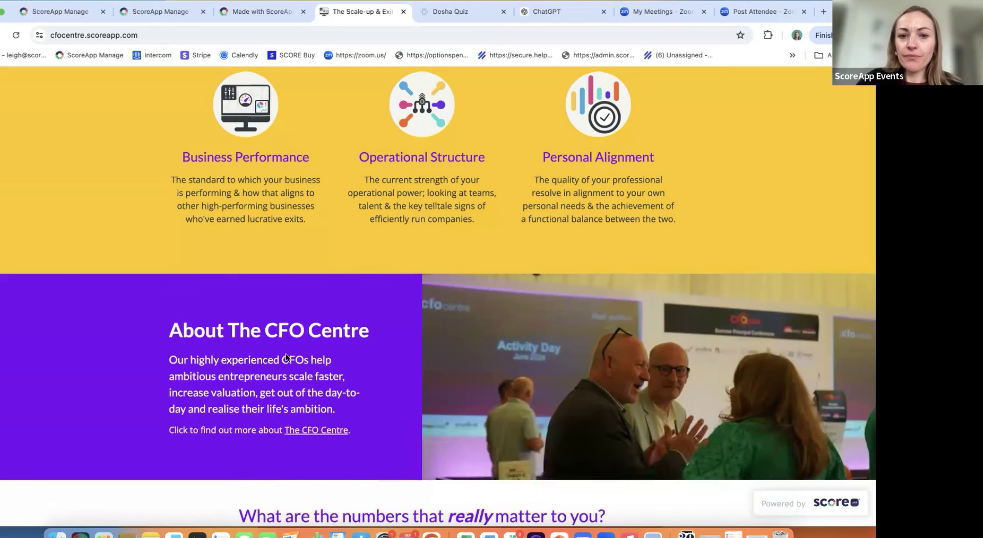
scroll(287, 357, "up", 20)
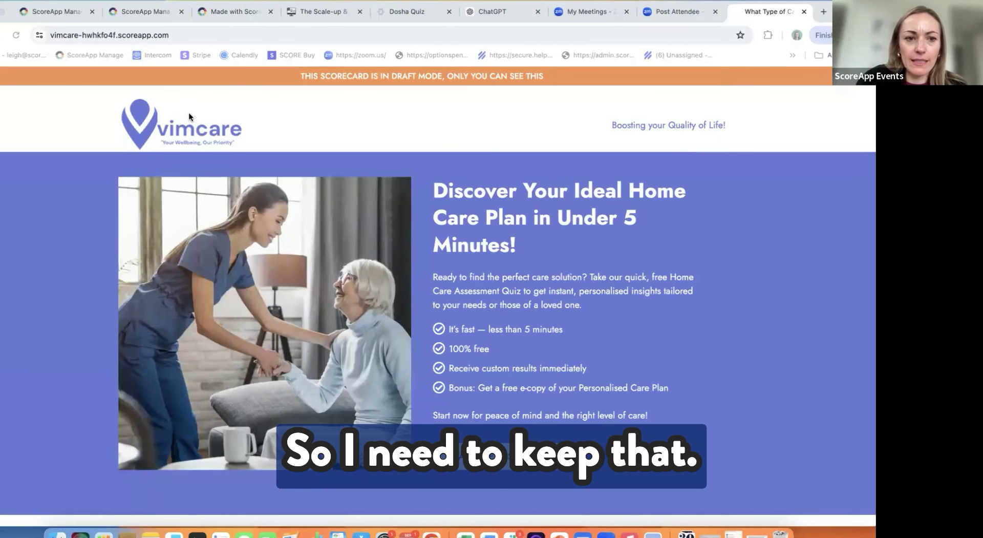
scroll(252, 259, "down", 1)
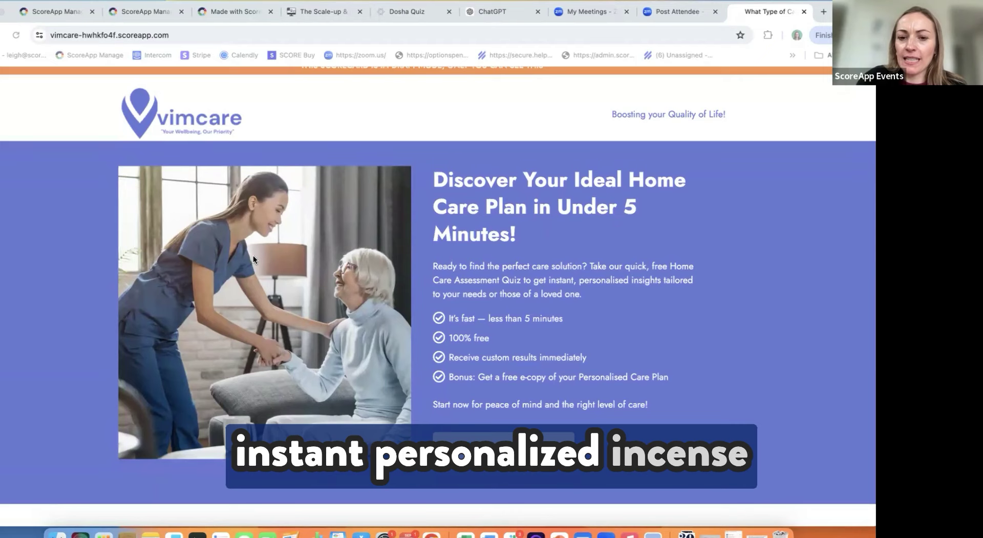
scroll(253, 255, "down", 3)
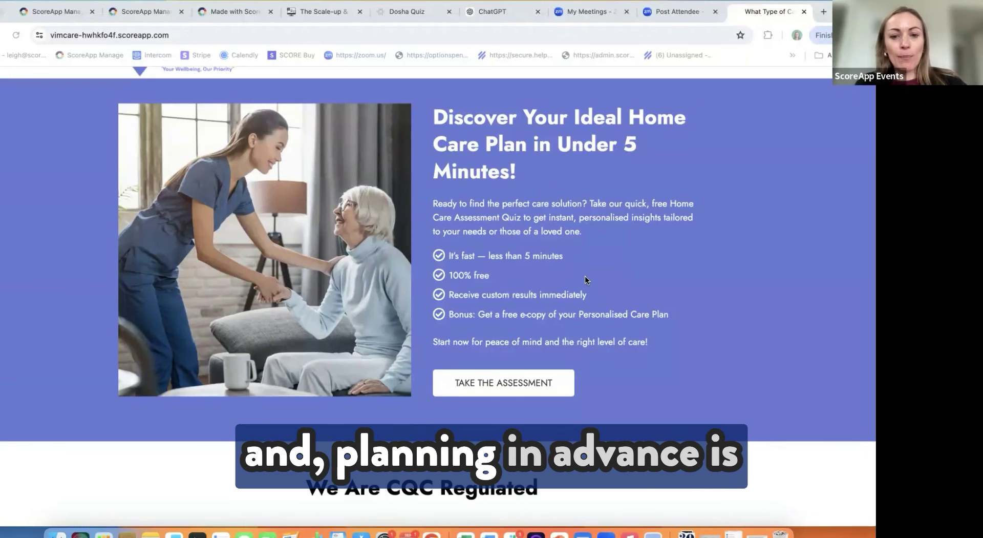
scroll(586, 280, "down", 1)
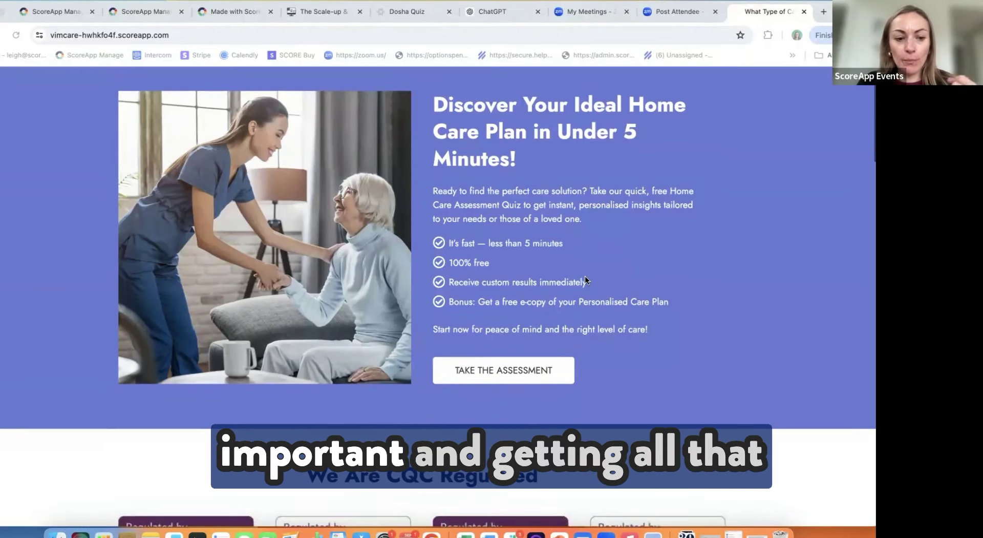
scroll(585, 277, "down", 1)
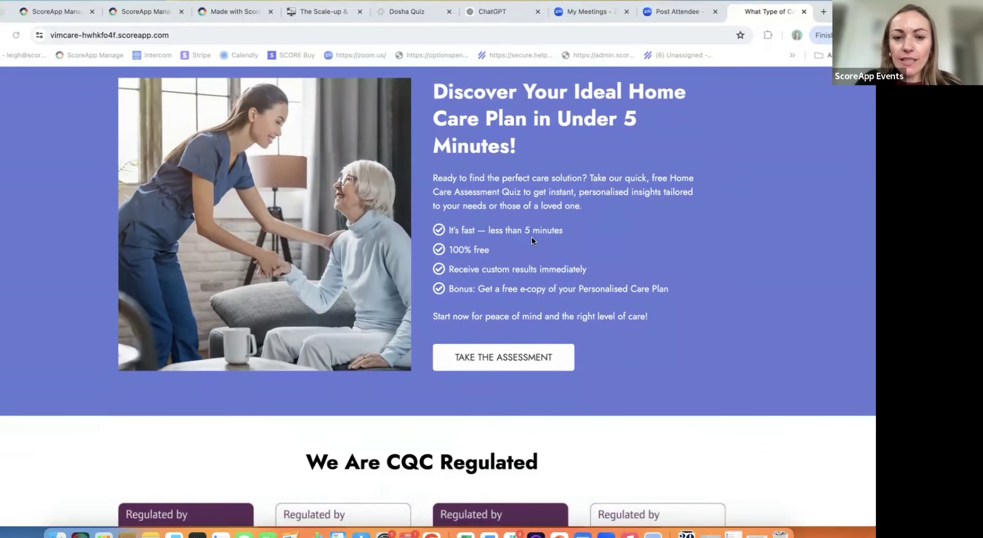
scroll(531, 237, "up", 1)
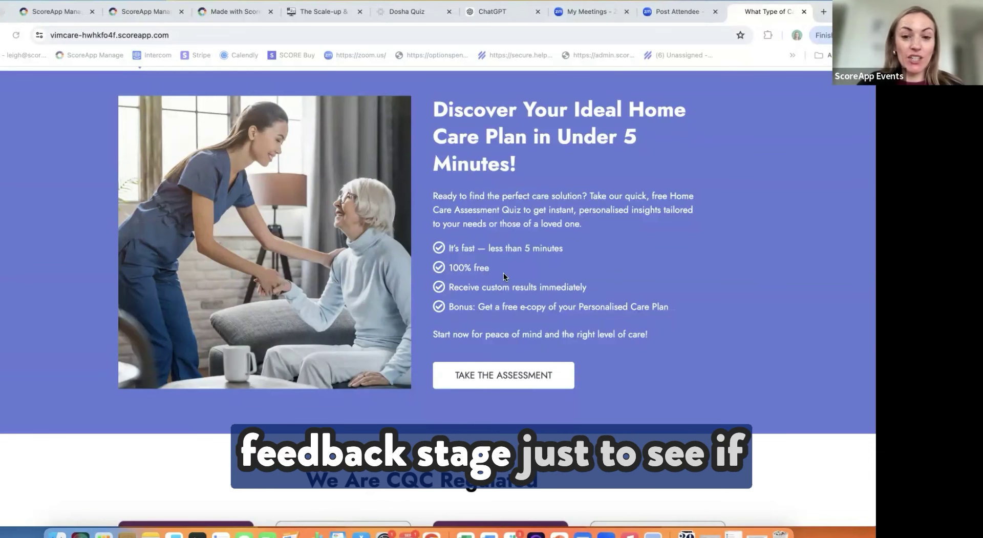
scroll(503, 276, "down", 1)
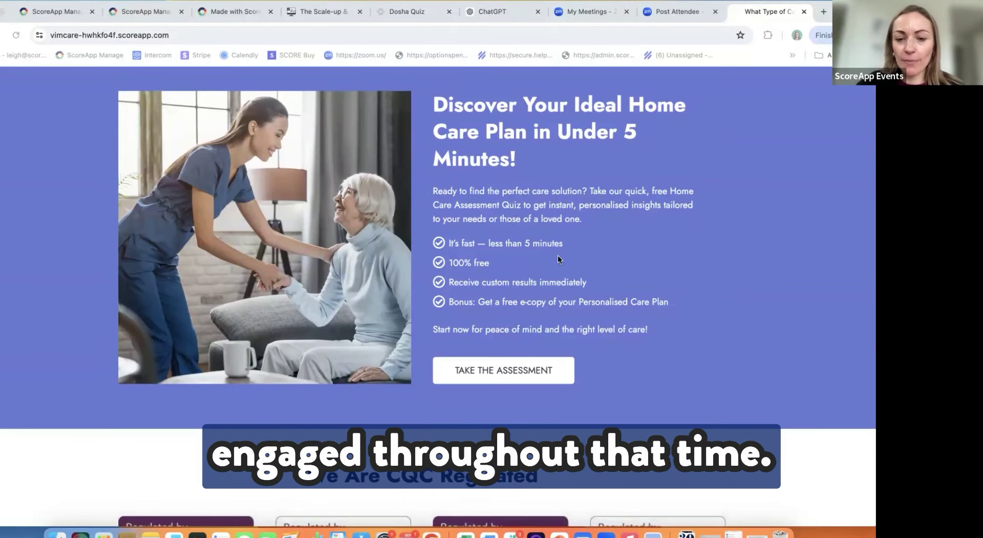
scroll(543, 263, "down", 1)
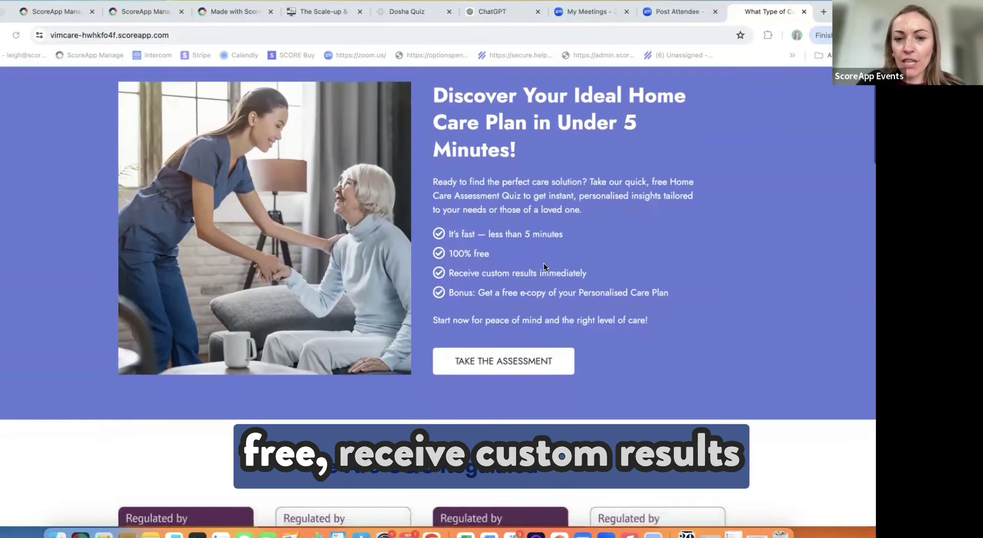
scroll(543, 266, "down", 2)
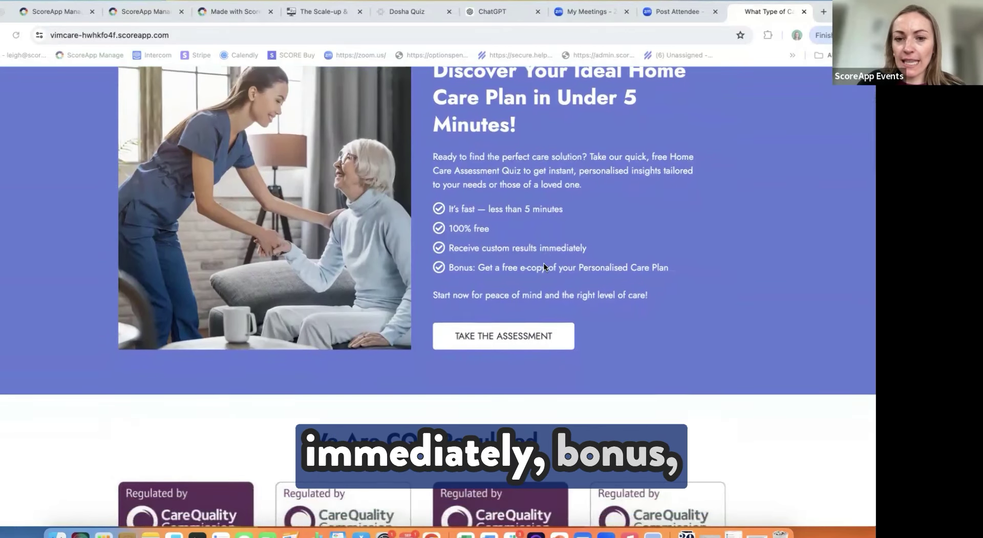
scroll(544, 266, "down", 2)
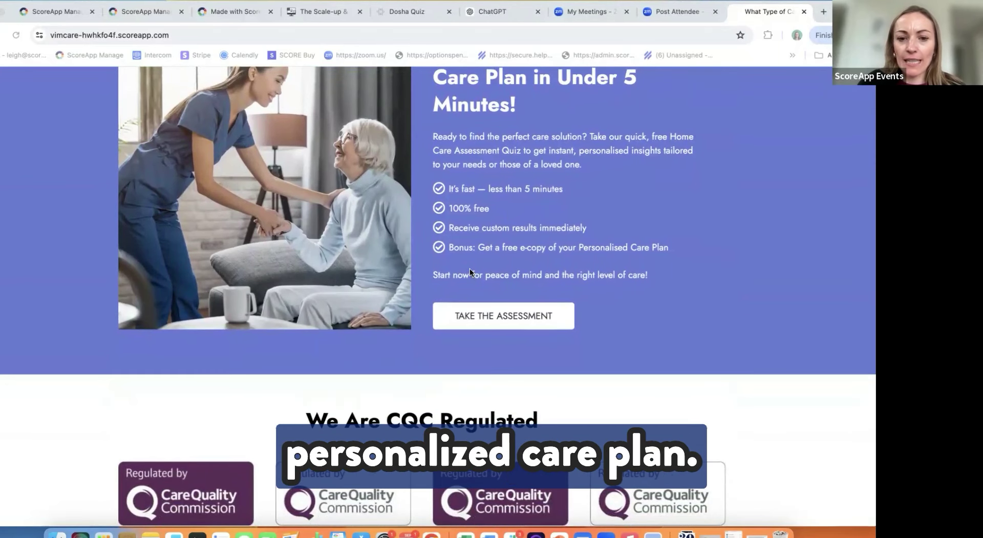
scroll(470, 270, "down", 2)
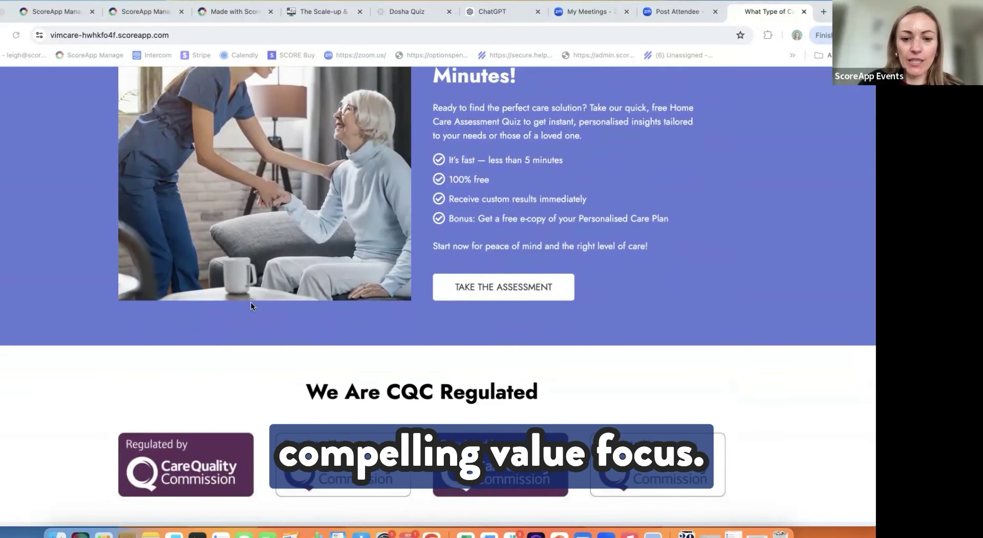
scroll(251, 306, "down", 5)
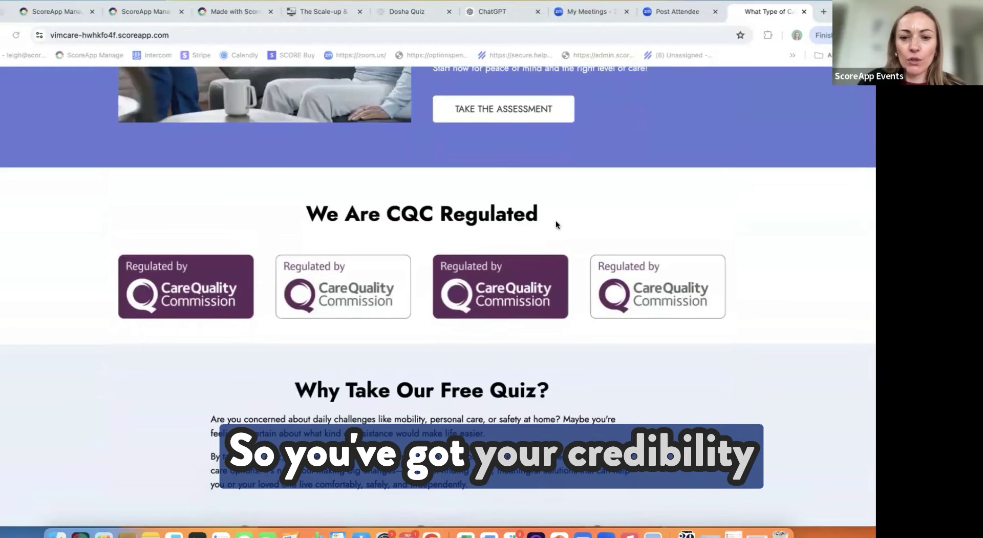
Step: Scroll the vimcare page past the three-step 'How it works' to 'Who Is This Quiz For?'
scroll(560, 221, "down", 1)
scroll(561, 224, "down", 5)
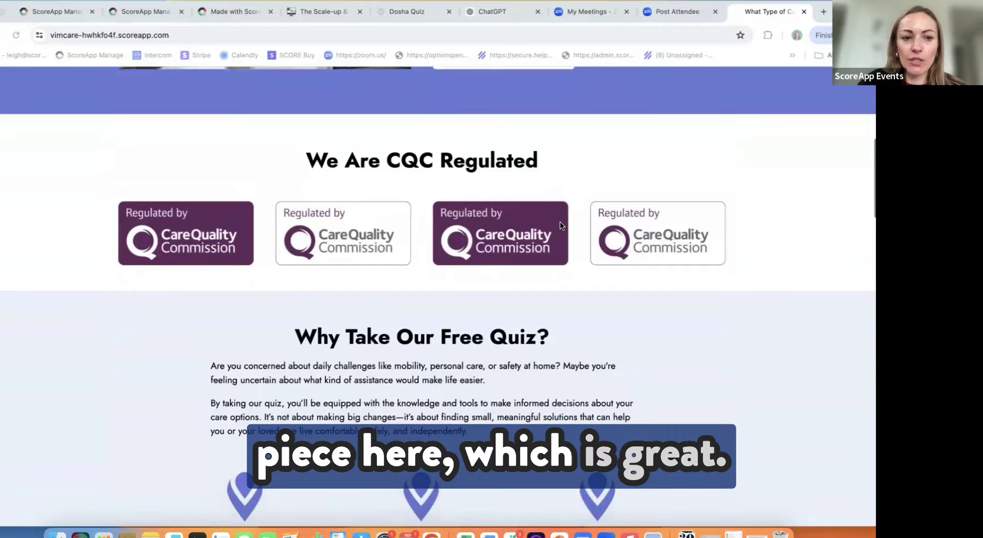
scroll(561, 225, "down", 1)
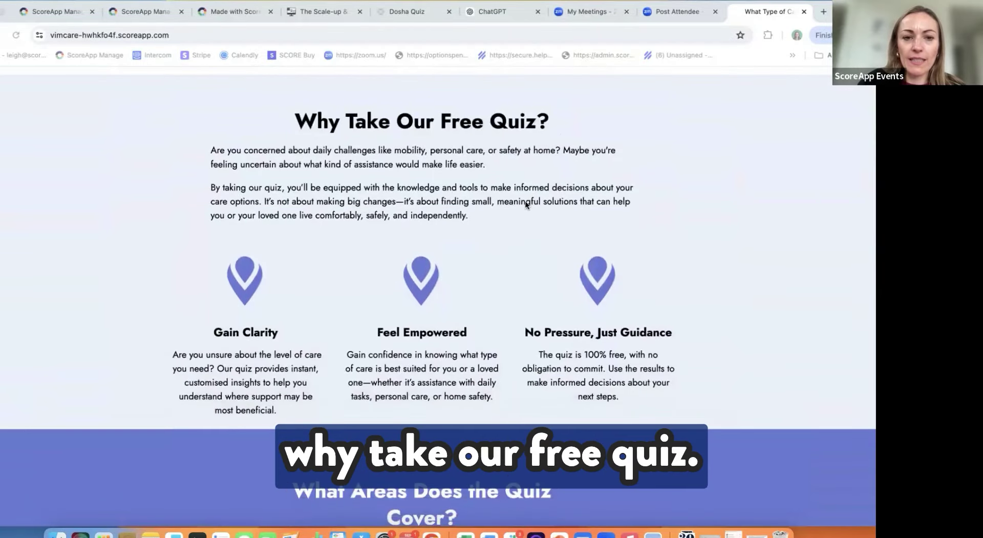
scroll(389, 179, "up", 10)
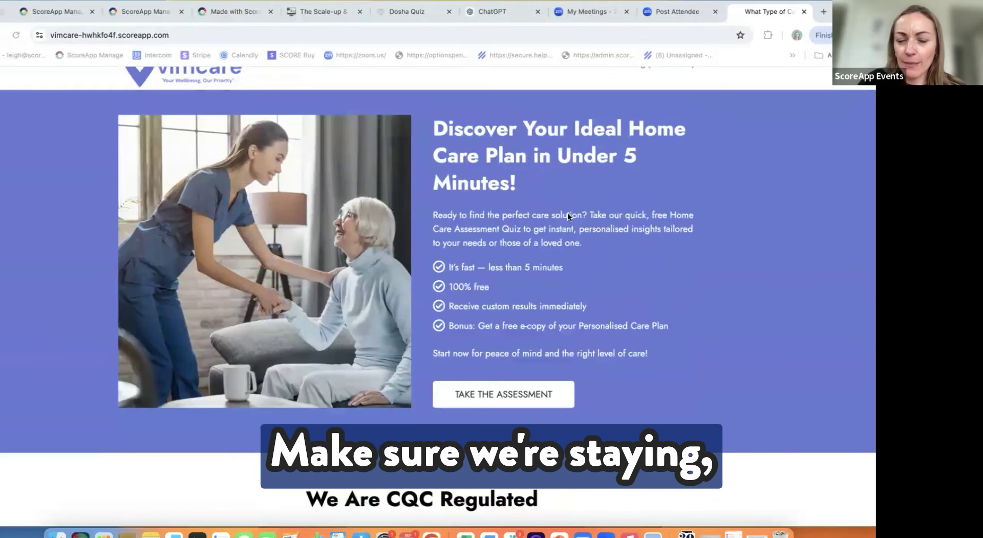
scroll(479, 266, "down", 10)
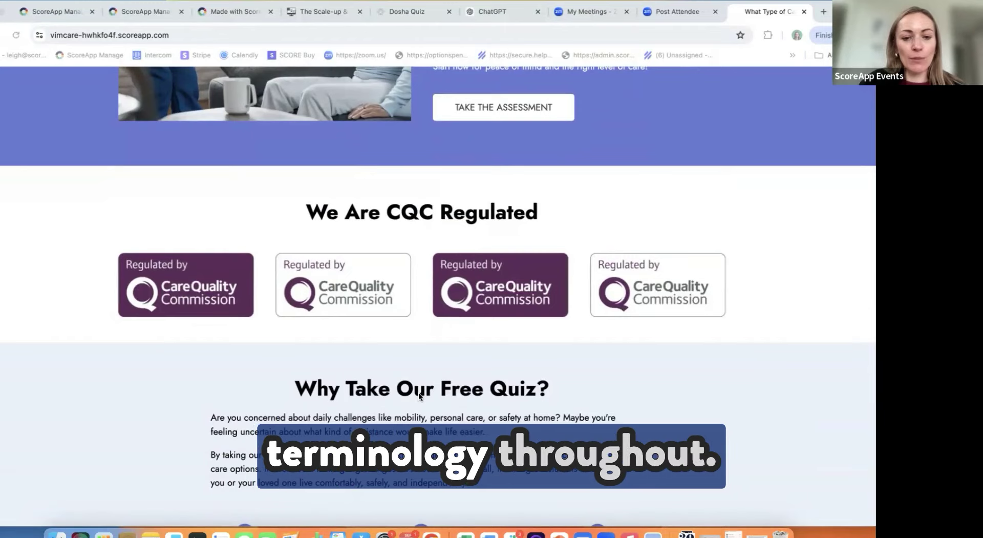
scroll(419, 394, "down", 5)
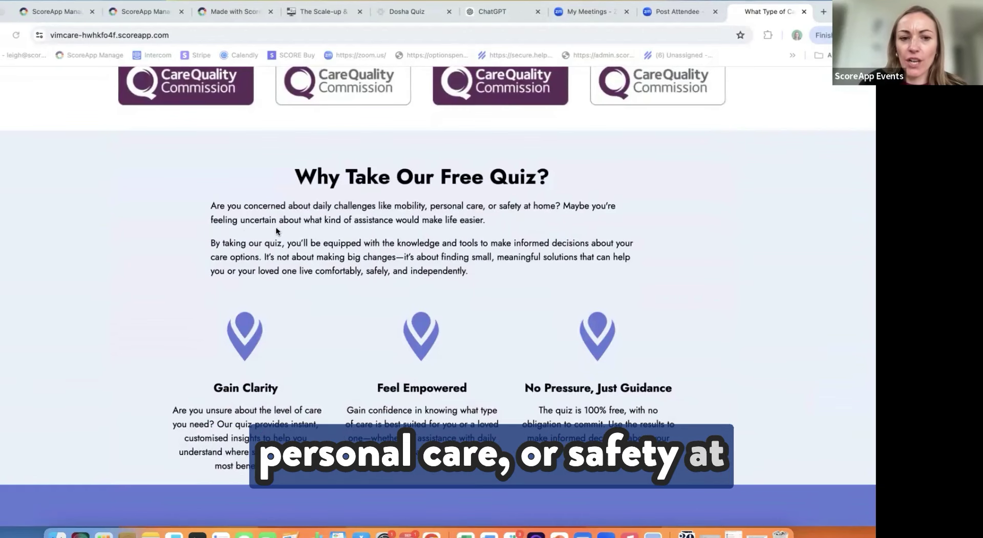
scroll(284, 225, "down", 1)
scroll(283, 225, "down", 1)
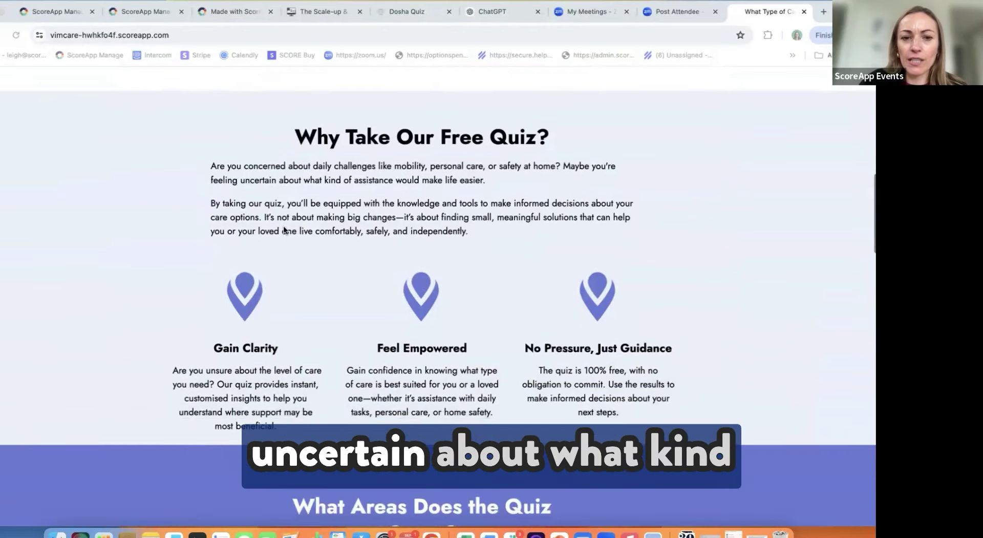
scroll(284, 226, "down", 1)
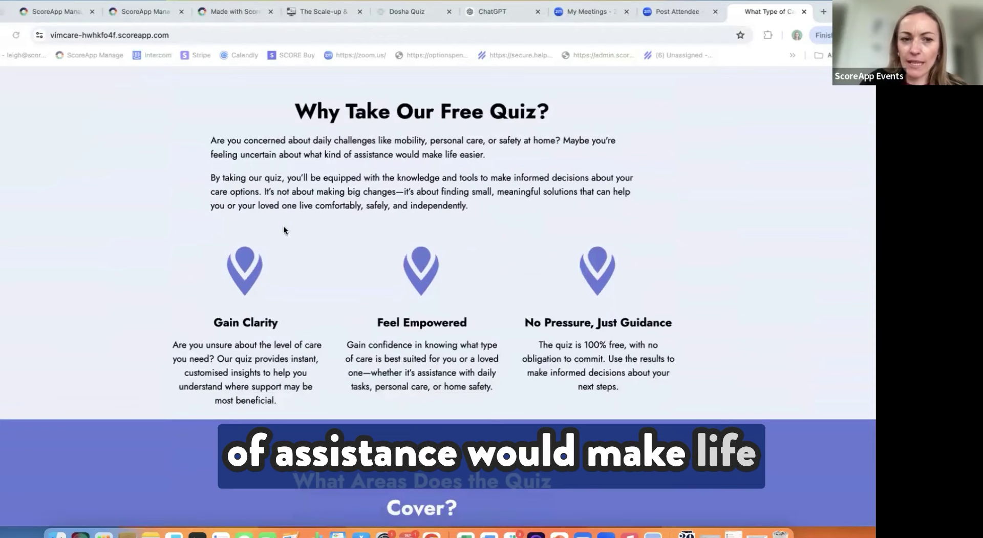
scroll(283, 226, "down", 1)
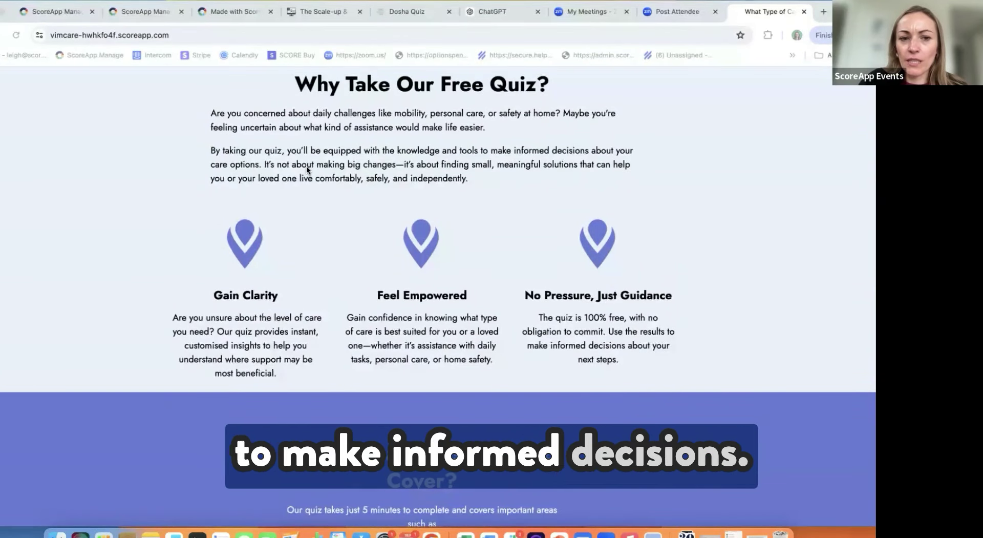
scroll(306, 167, "down", 1)
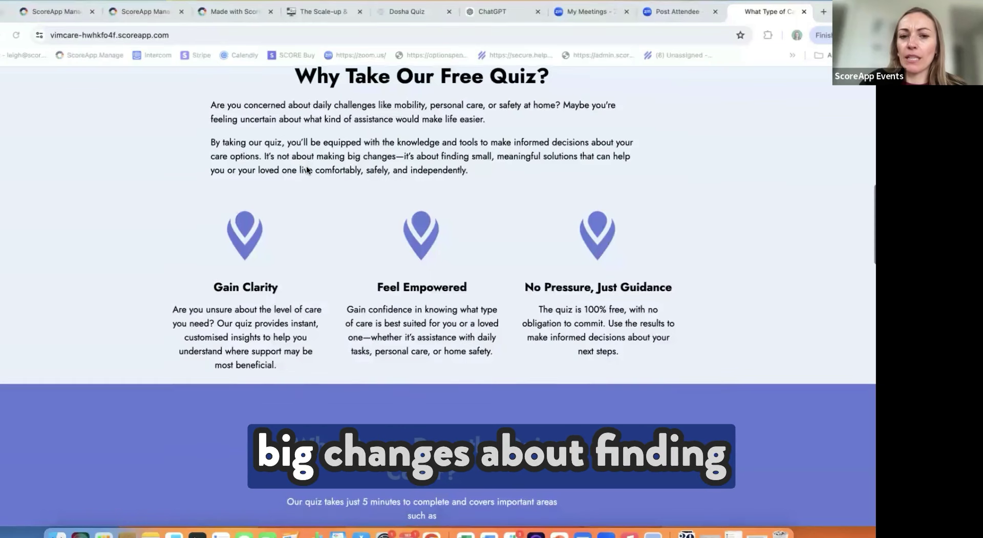
scroll(306, 166, "down", 2)
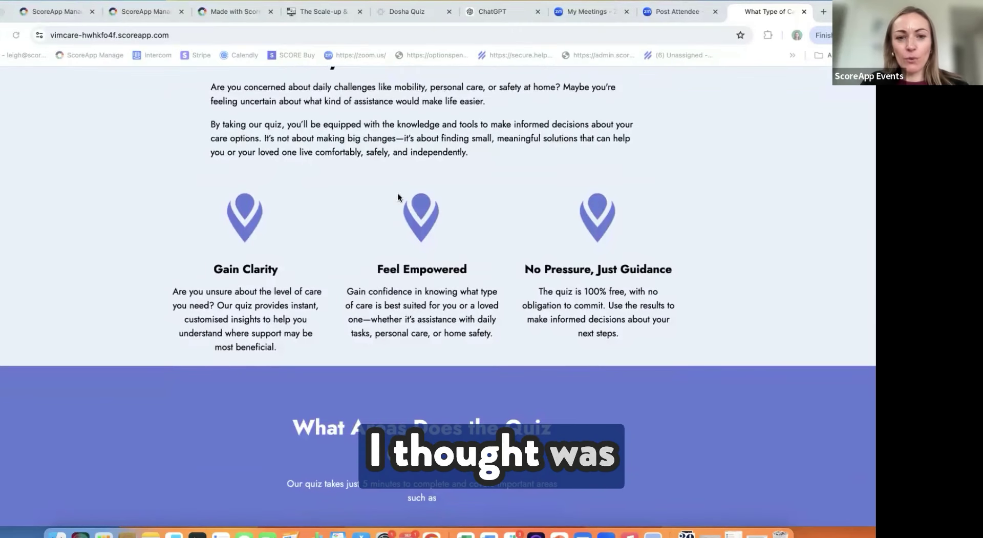
scroll(399, 196, "up", 5)
scroll(398, 192, "up", 5)
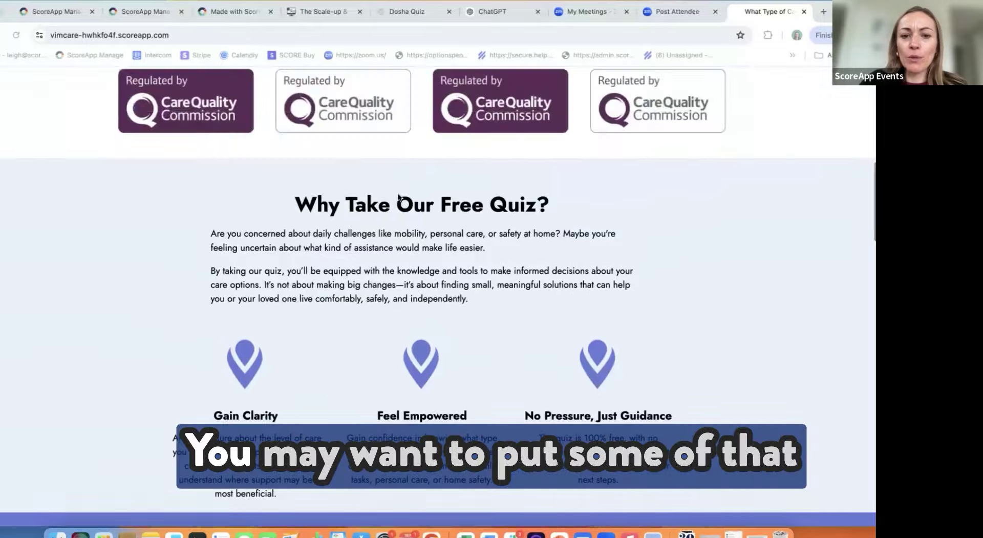
scroll(398, 195, "up", 10)
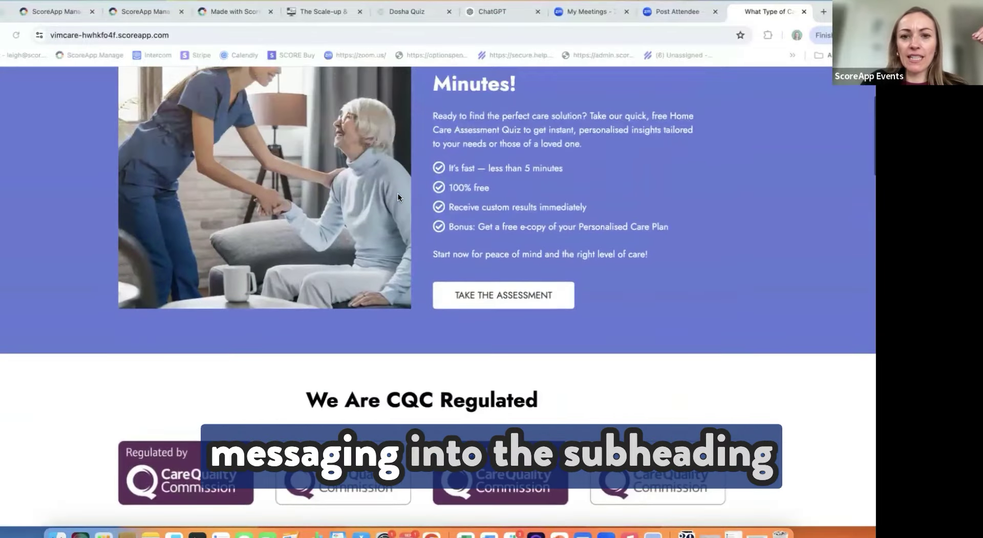
scroll(515, 135, "down", 15)
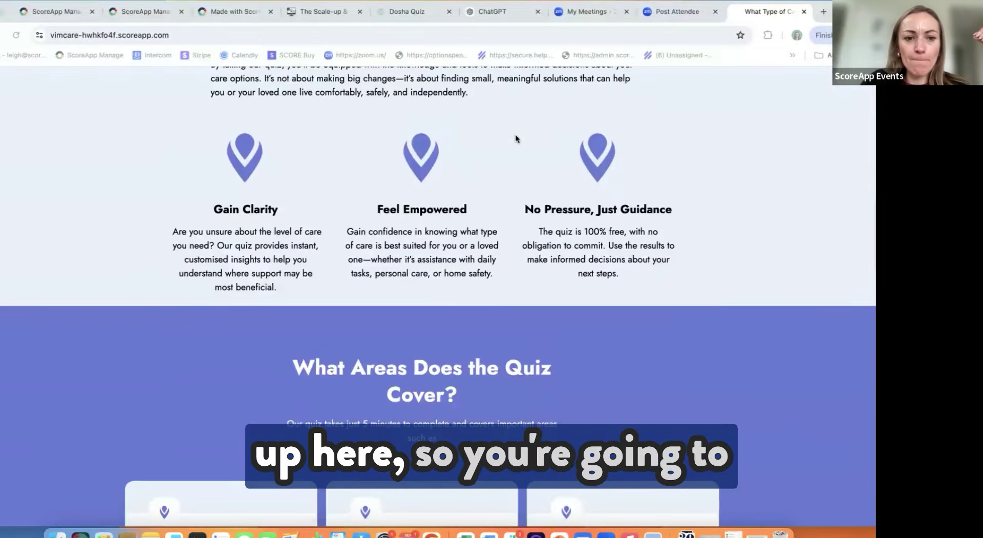
scroll(515, 138, "down", 1)
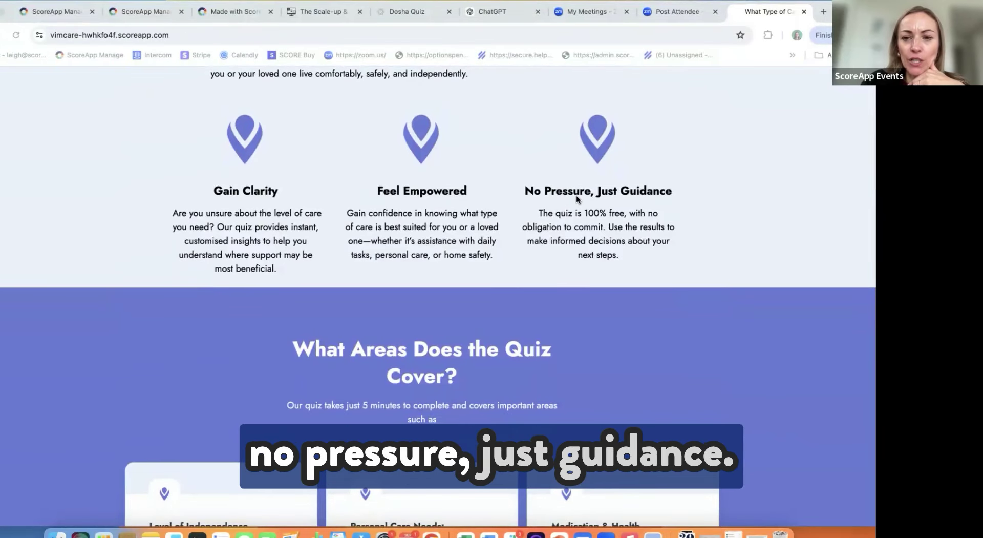
scroll(577, 197, "down", 3)
scroll(576, 196, "down", 2)
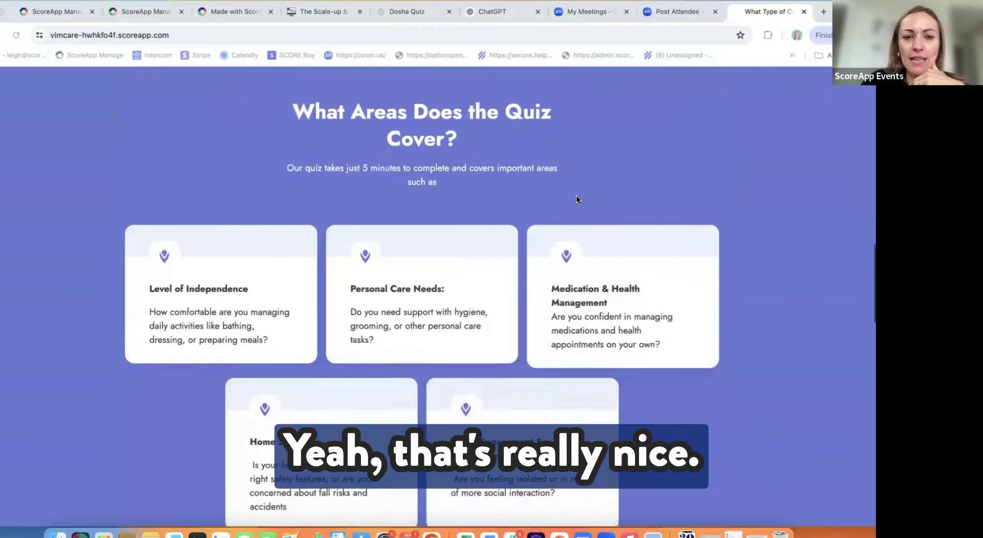
scroll(577, 199, "down", 1)
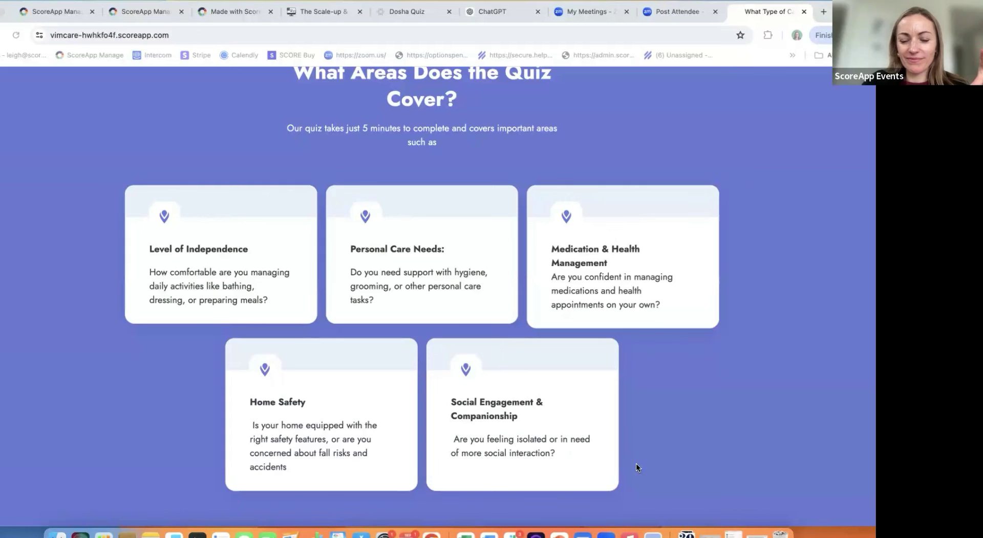
scroll(412, 362, "down", 1)
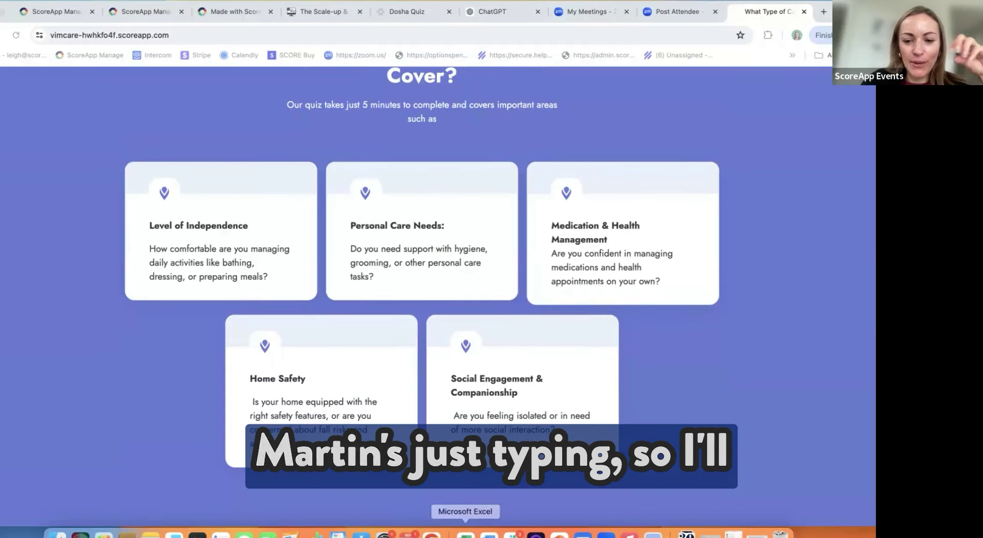
scroll(430, 371, "down", 5)
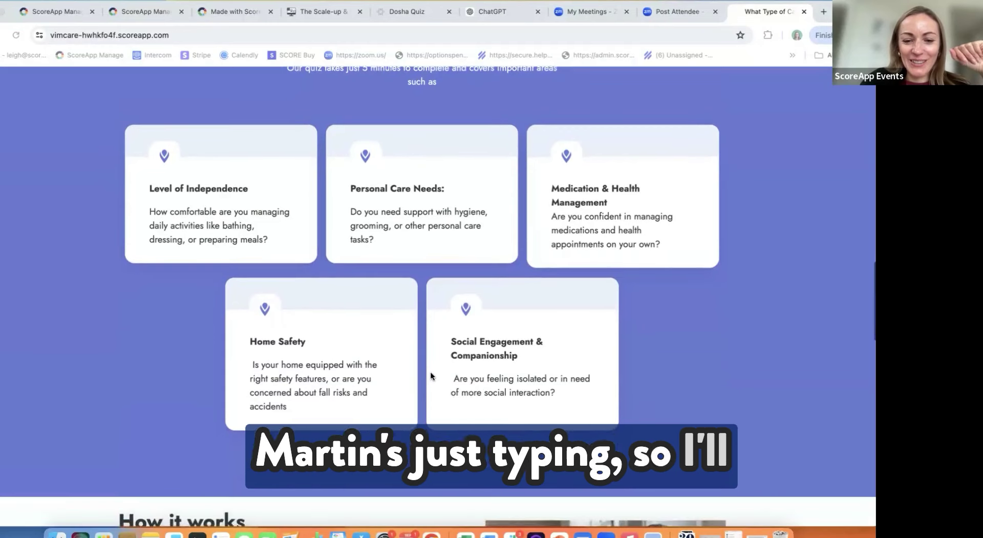
scroll(430, 371, "up", 2)
scroll(430, 374, "up", 3)
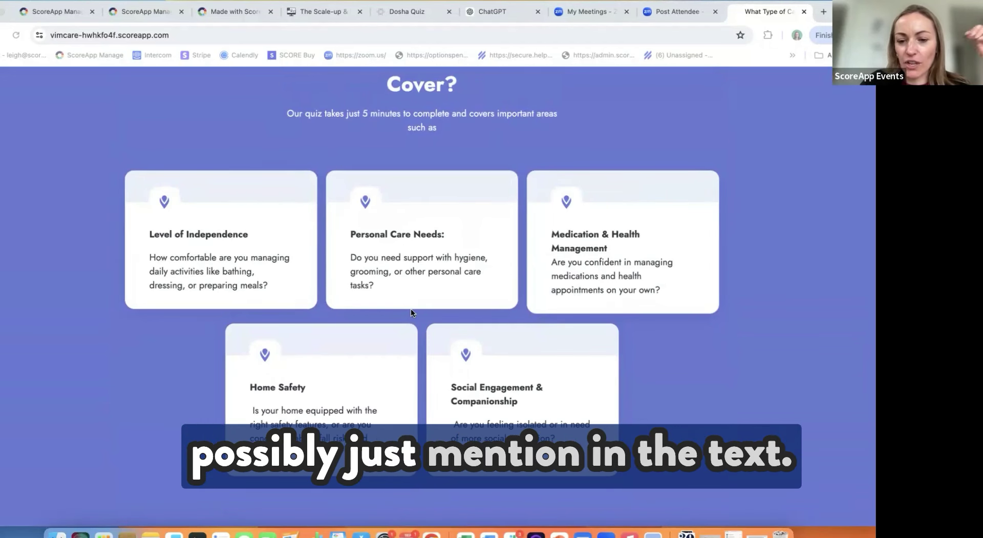
scroll(411, 312, "up", 1)
scroll(411, 311, "down", 8)
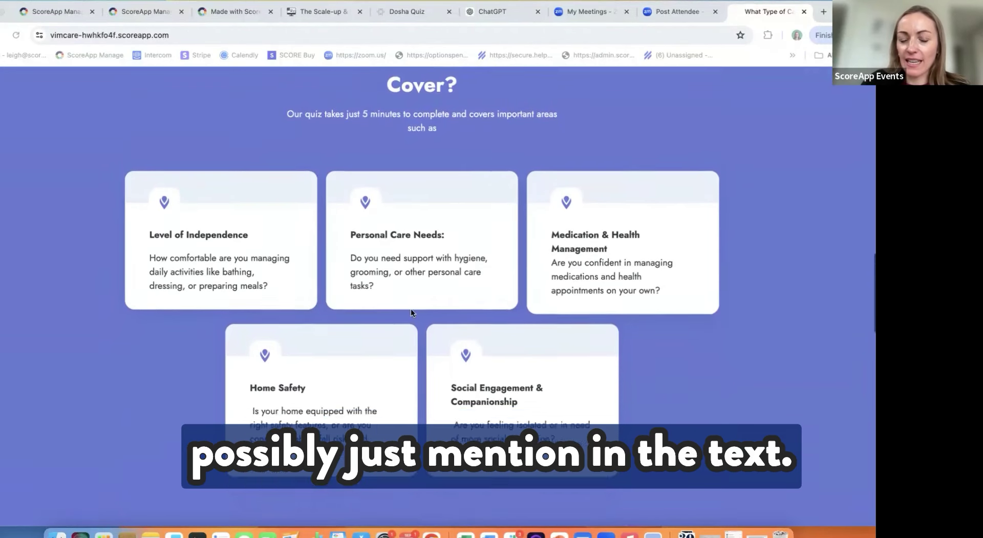
scroll(412, 310, "down", 1)
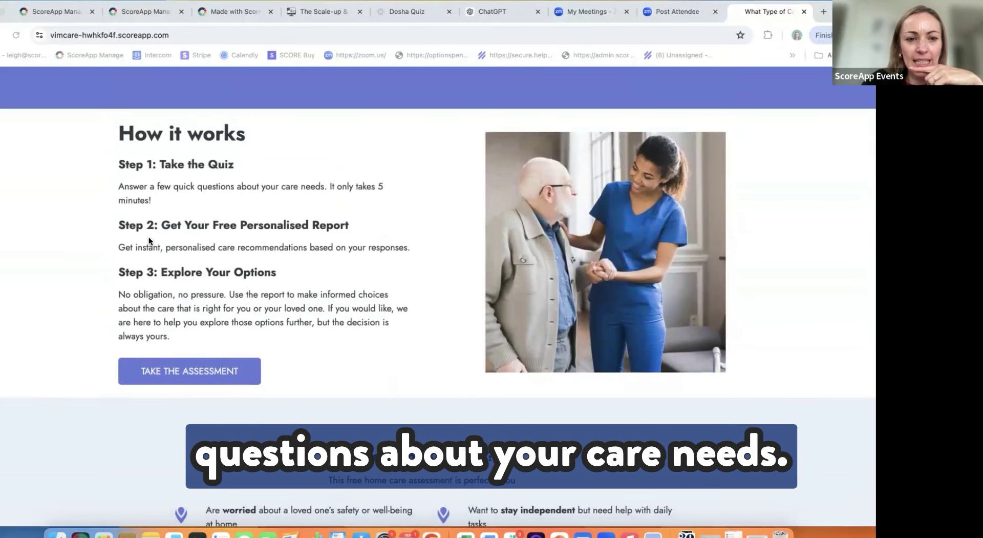
scroll(149, 239, "down", 1)
scroll(148, 239, "down", 1)
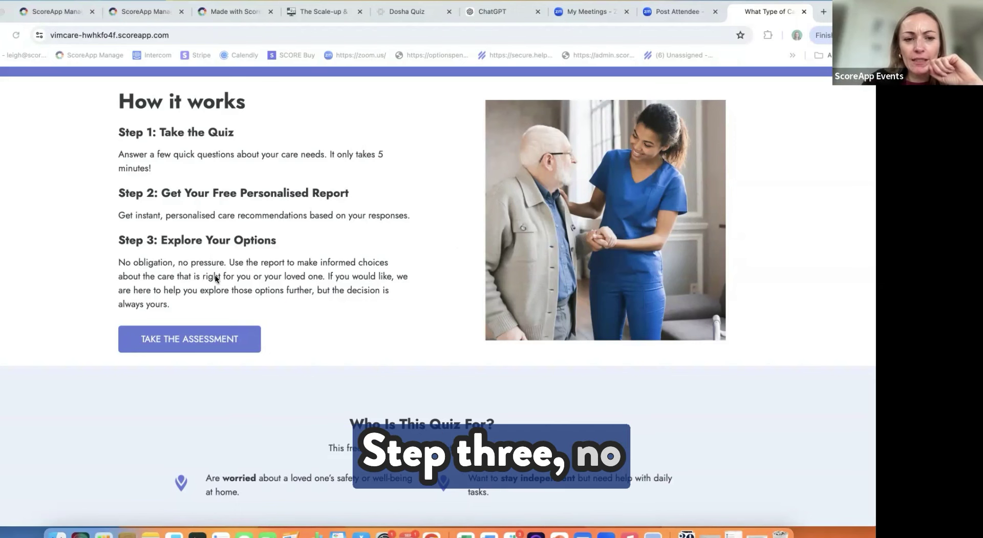
scroll(214, 274, "down", 1)
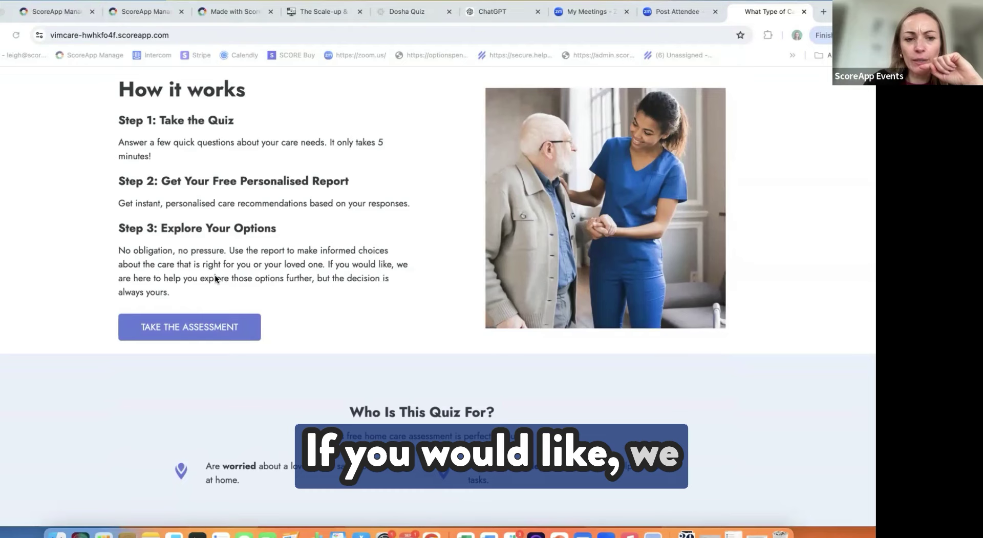
scroll(215, 278, "down", 5)
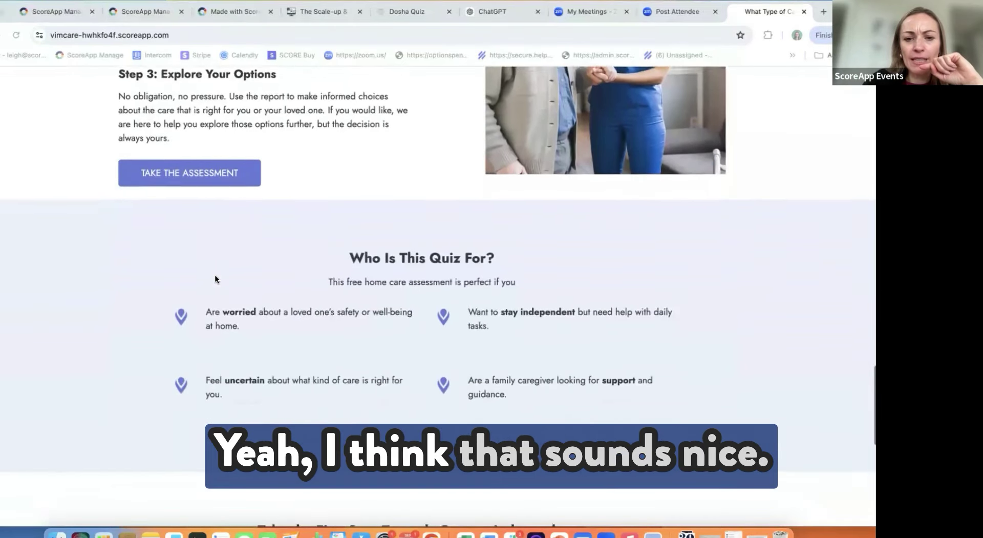
scroll(215, 278, "down", 3)
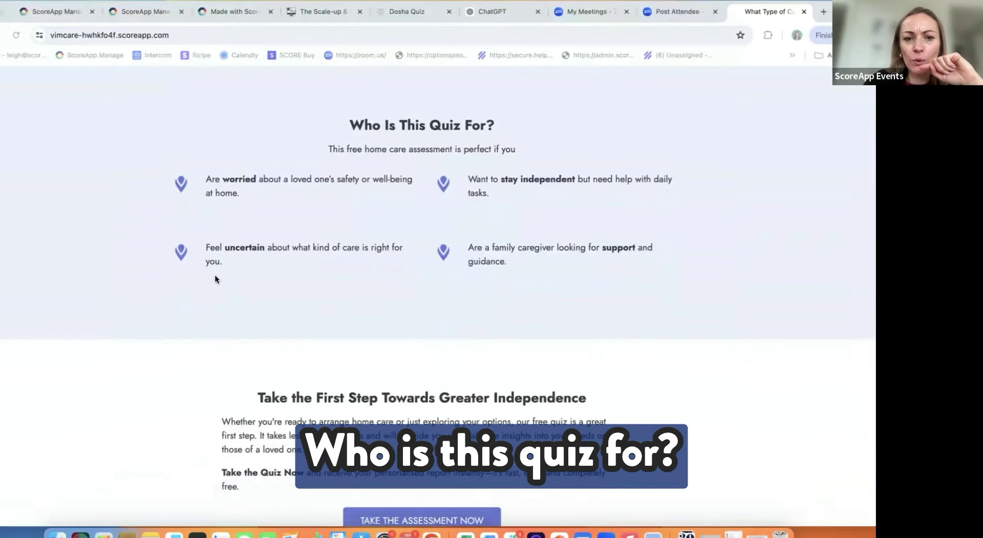
Step: Scroll down to the footer's 'Take Charge of Your Care Journey Now' assessment prompt
scroll(215, 278, "down", 1)
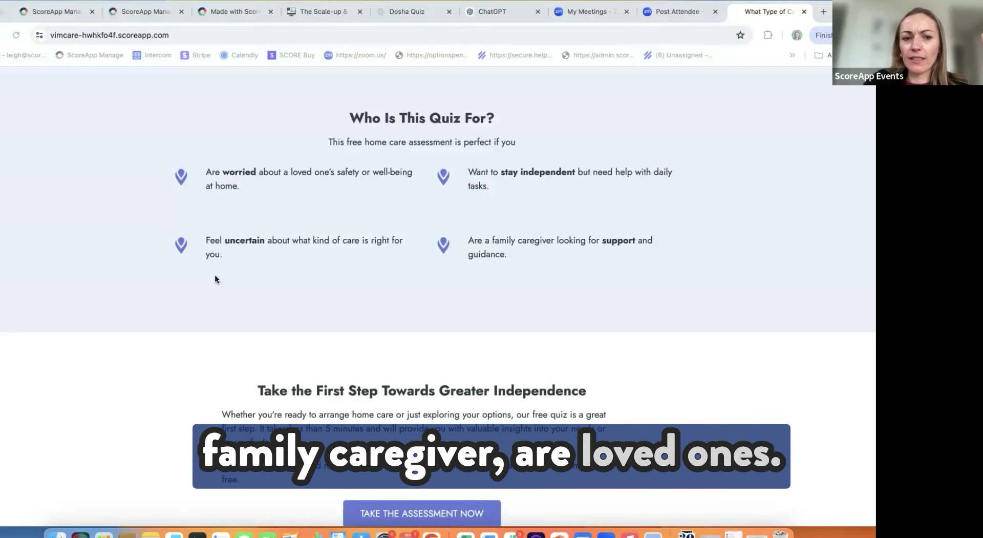
scroll(226, 243, "down", 1)
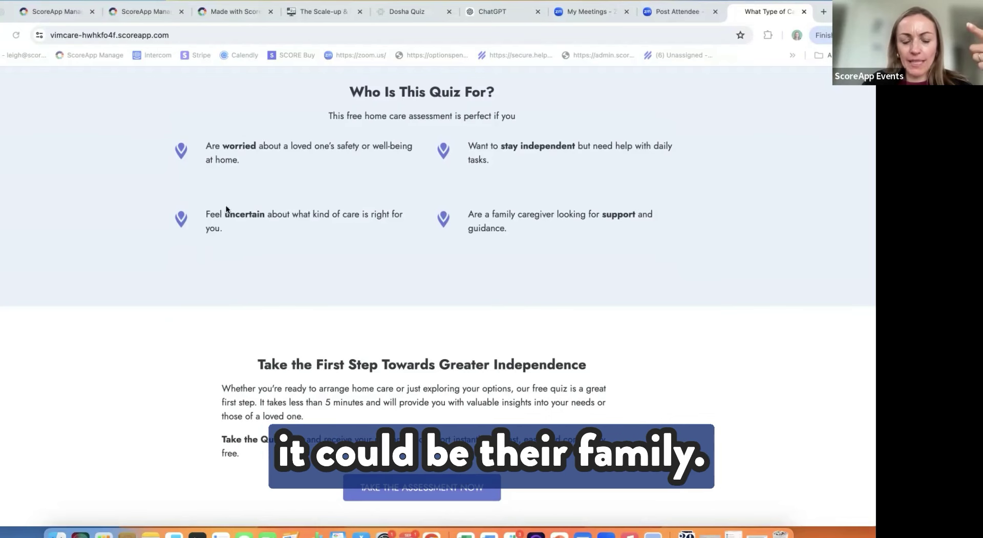
scroll(228, 187, "down", 3)
scroll(229, 190, "down", 1)
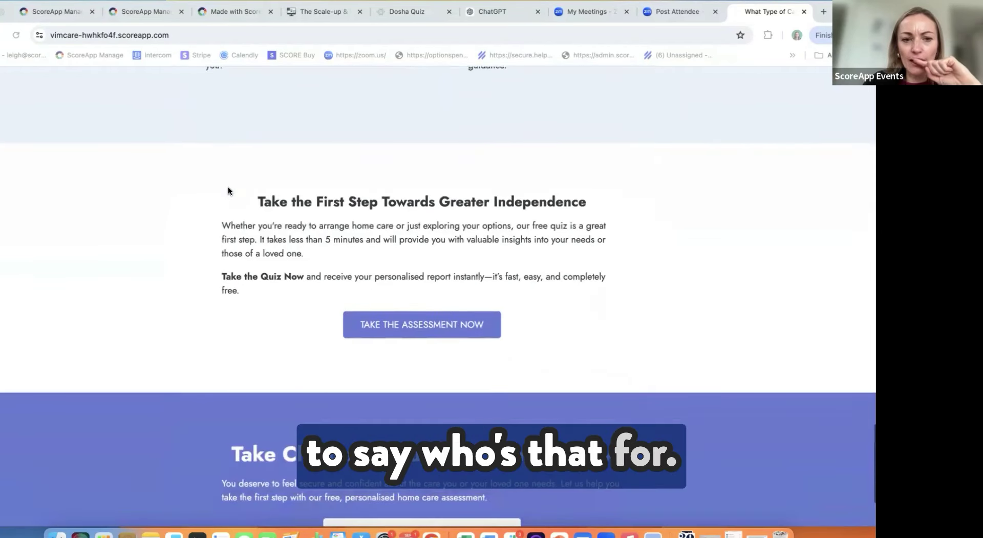
scroll(228, 191, "down", 2)
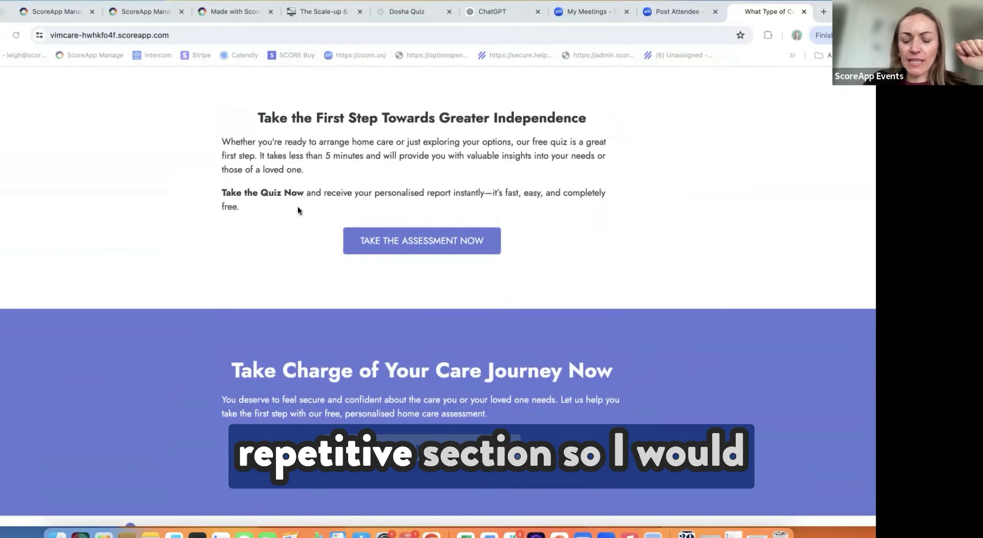
scroll(298, 210, "down", 2)
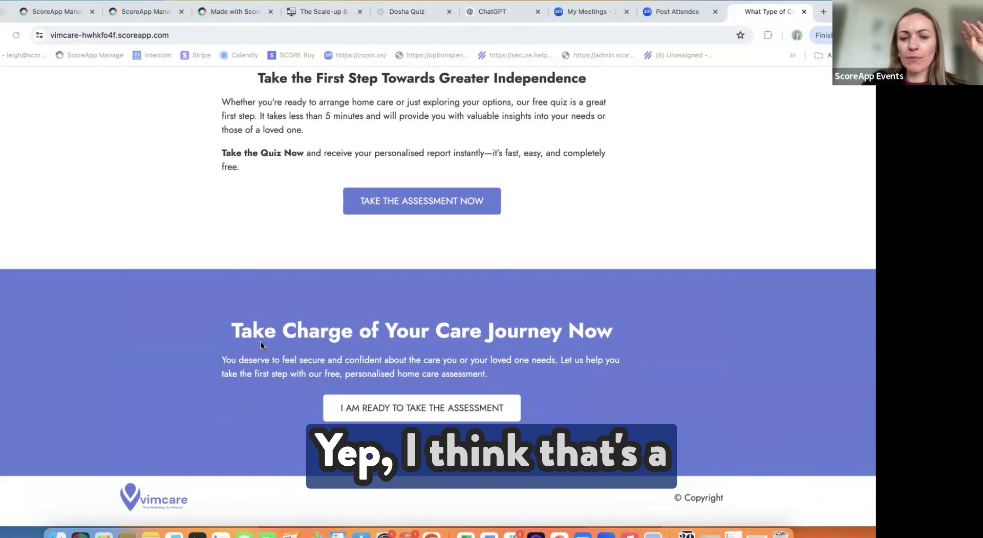
Step: Scroll back up past 'How it works' to the 'We Are CQC Regulated' logos
scroll(260, 341, "up", 2)
scroll(260, 341, "up", 1)
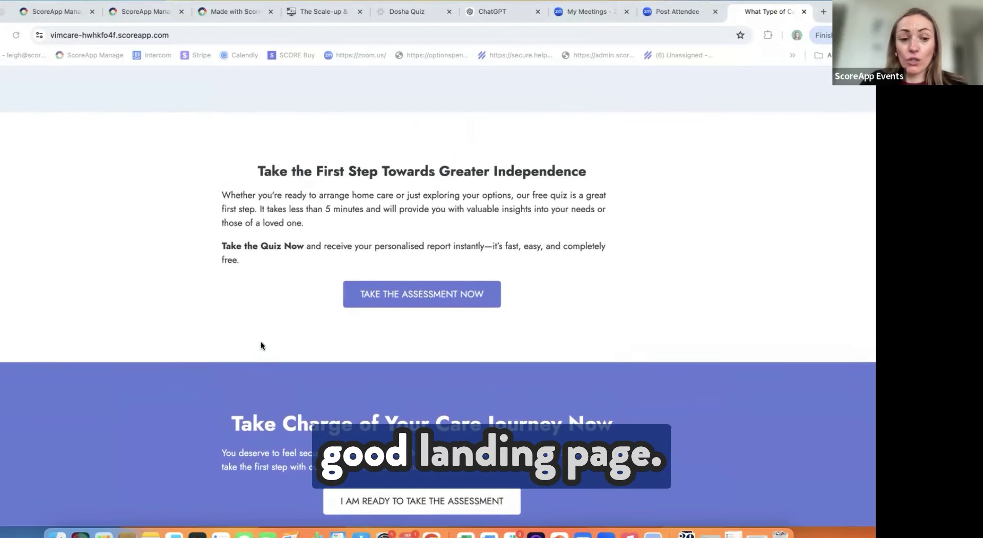
scroll(260, 343, "up", 8)
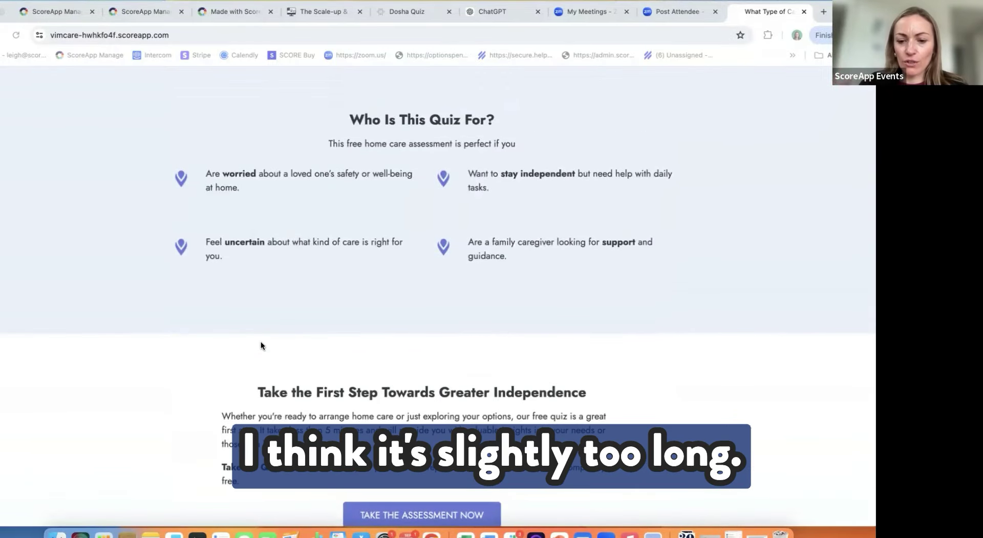
scroll(260, 343, "up", 15)
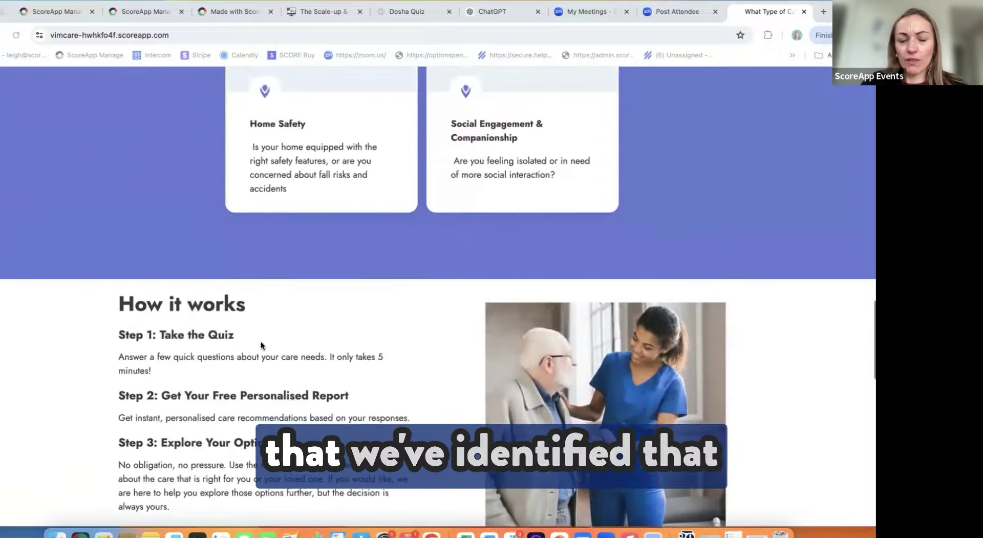
scroll(261, 343, "up", 15)
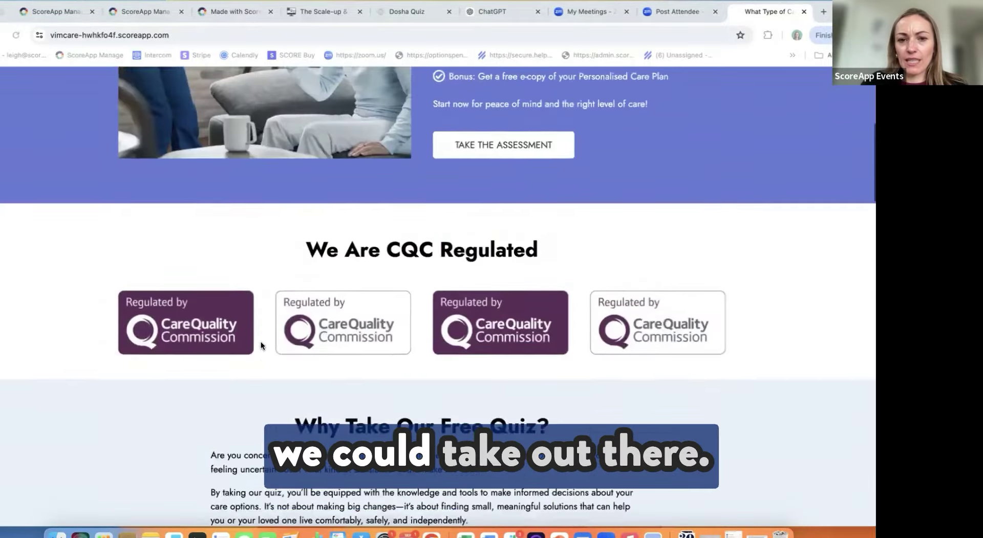
scroll(261, 345, "up", 5)
Step: Show the top of the B.O.O.S.T Weight Loss Assessment page with its first-name and email form
scroll(261, 345, "up", 3)
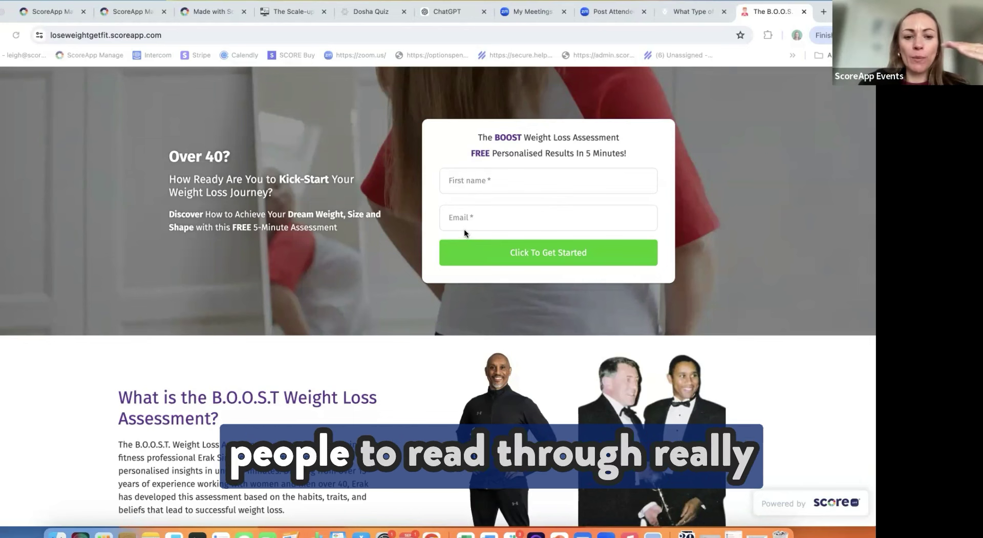
Step: Scroll past the credibility and three-step How It Works sections to the 'Discover Where You Are' form
scroll(464, 230, "down", 2)
scroll(464, 230, "down", 1)
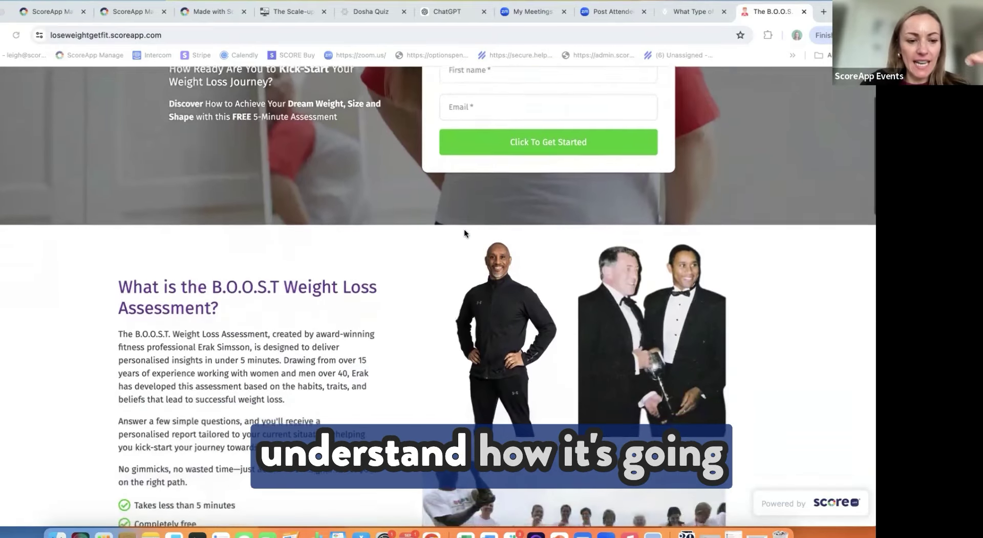
scroll(465, 256, "up", 2)
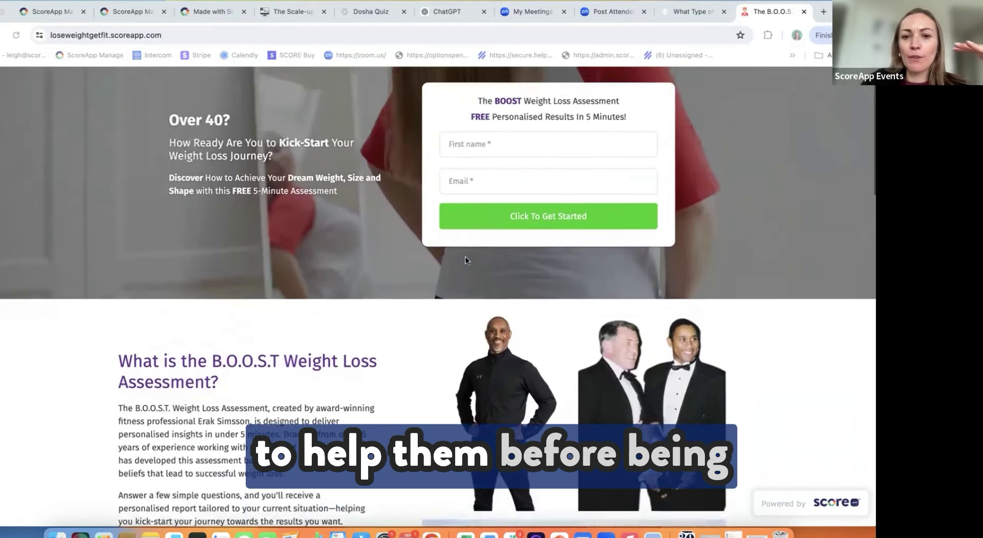
scroll(496, 224, "down", 5)
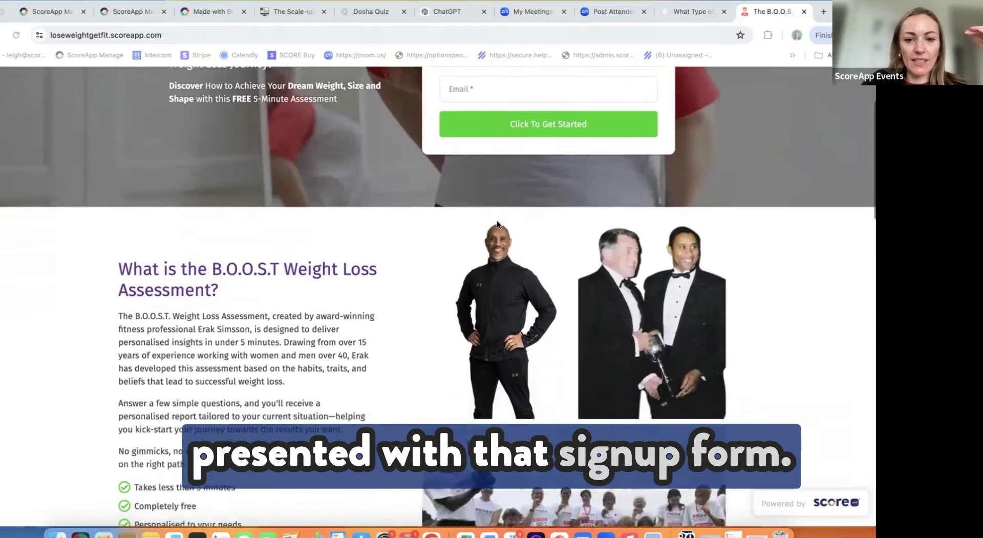
scroll(496, 223, "down", 1)
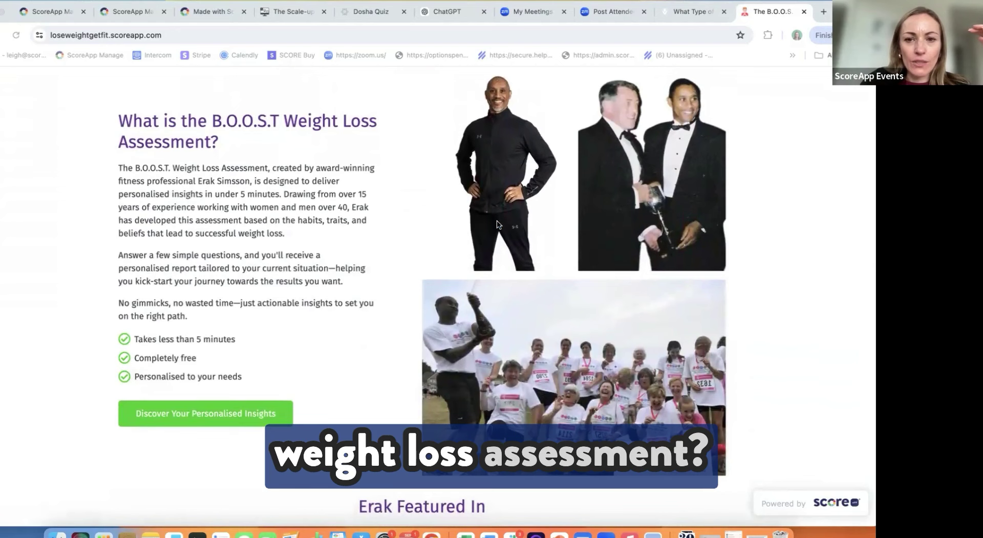
scroll(497, 223, "down", 1)
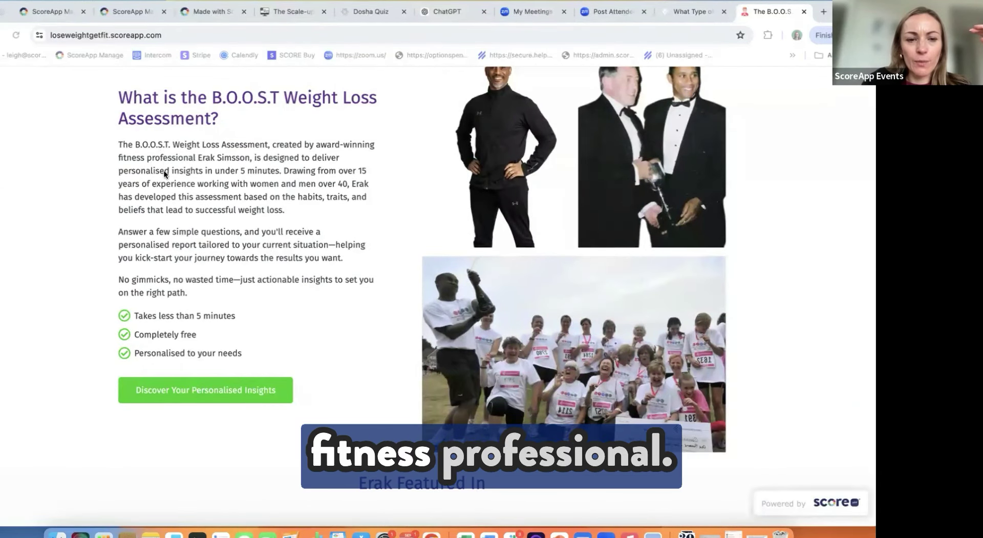
scroll(163, 183, "down", 1)
scroll(162, 182, "down", 1)
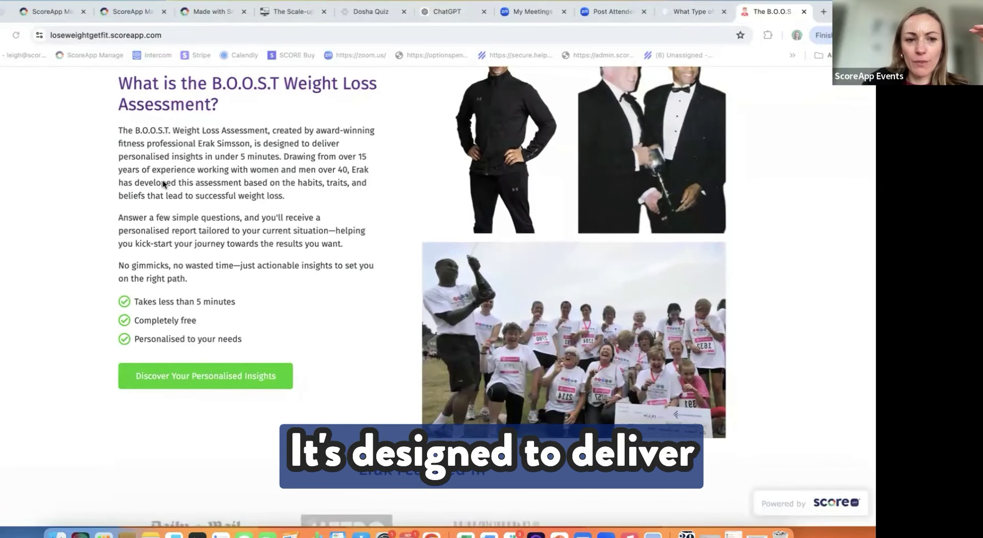
scroll(162, 180, "down", 2)
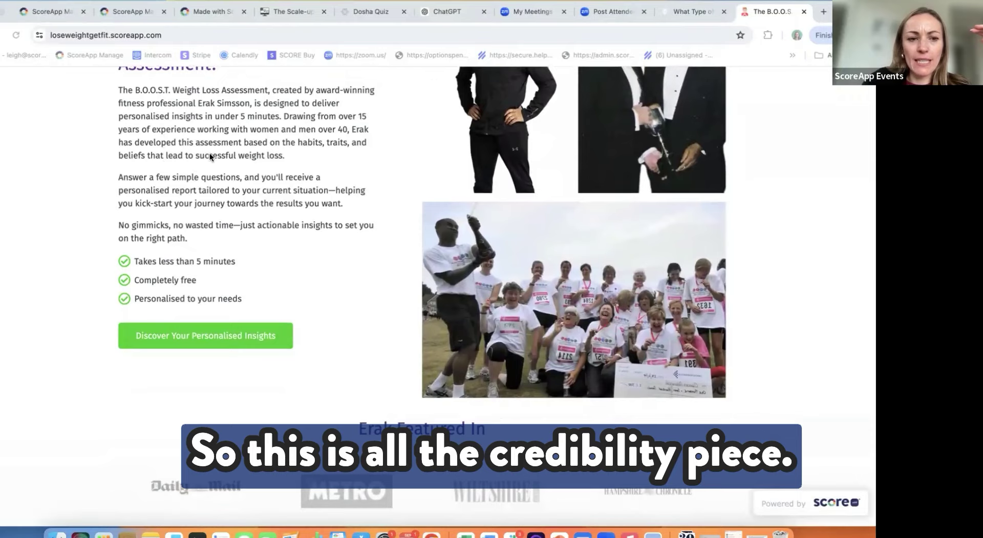
scroll(209, 154, "down", 3)
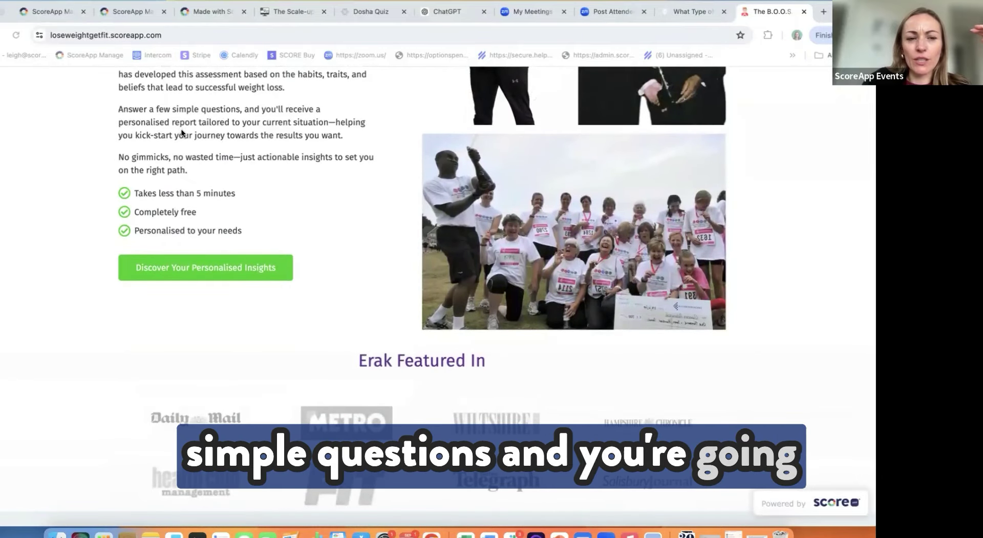
scroll(180, 128, "down", 1)
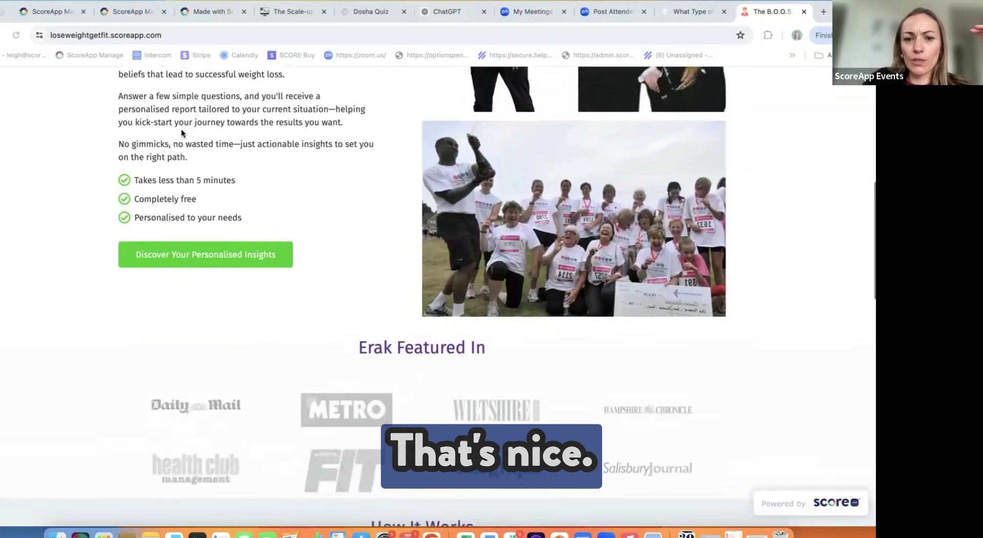
scroll(180, 128, "down", 5)
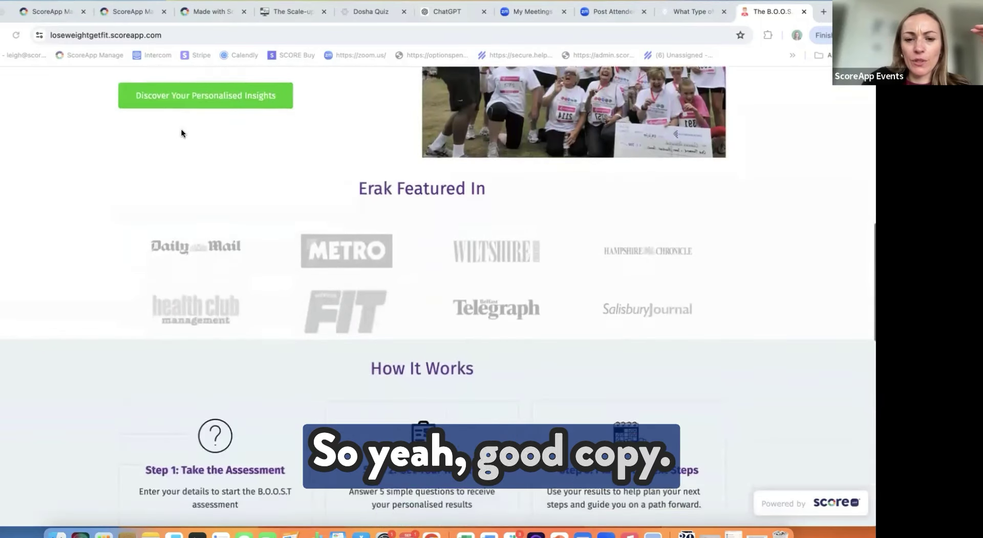
scroll(299, 195, "down", 3)
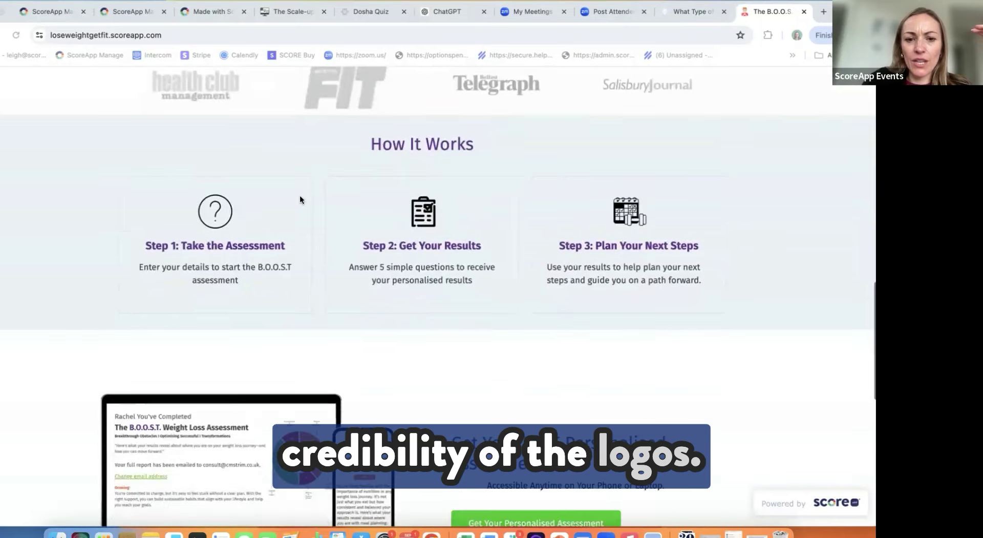
scroll(226, 268, "down", 1)
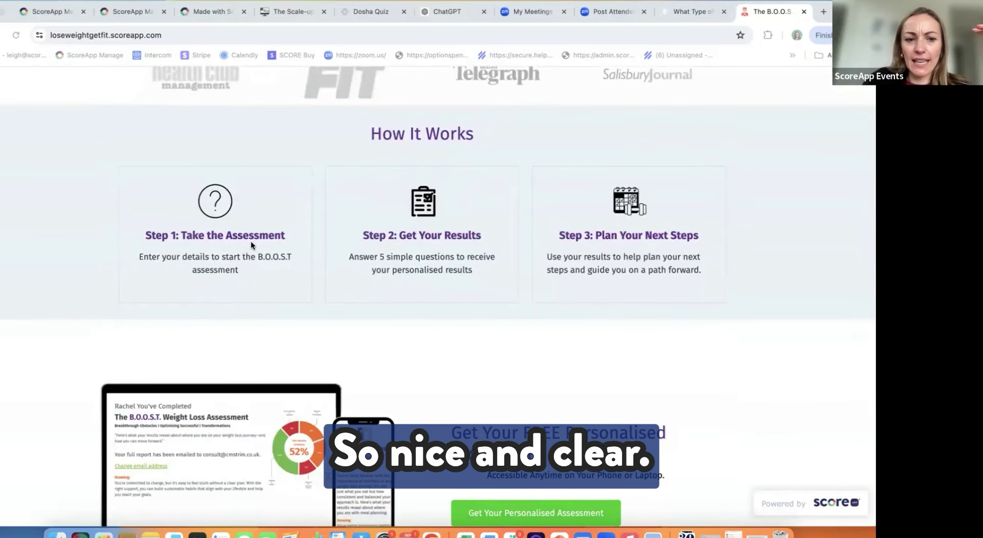
scroll(250, 241, "down", 1)
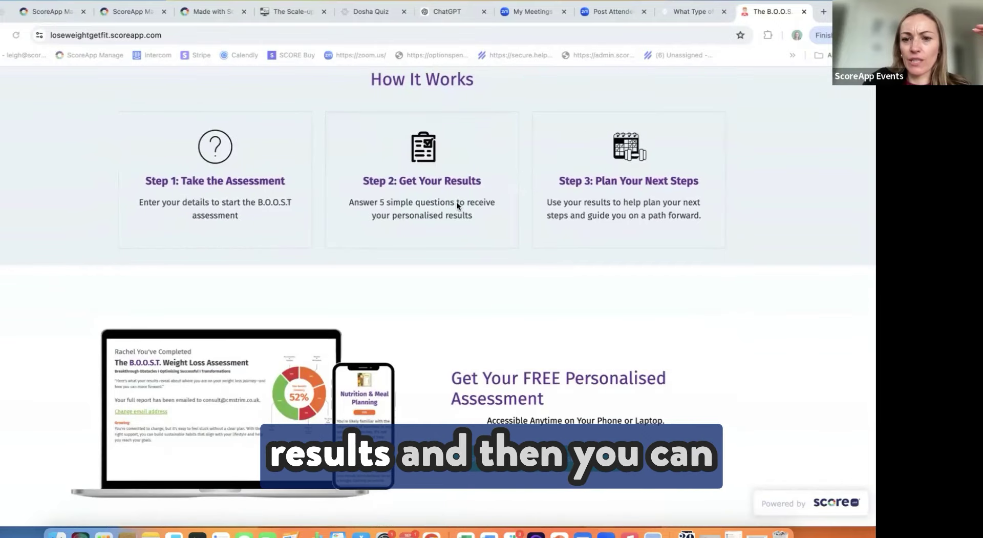
scroll(617, 180, "down", 5)
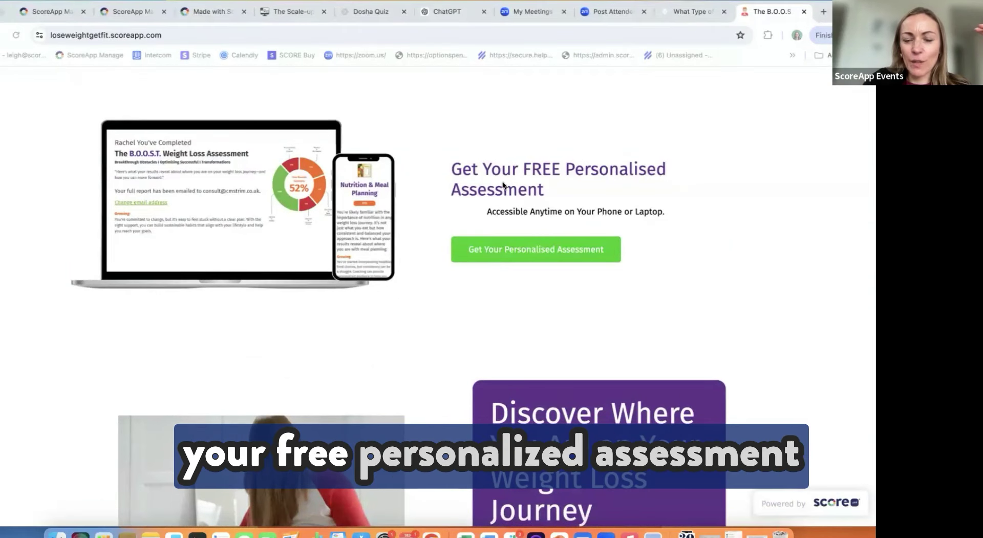
scroll(226, 225, "down", 5)
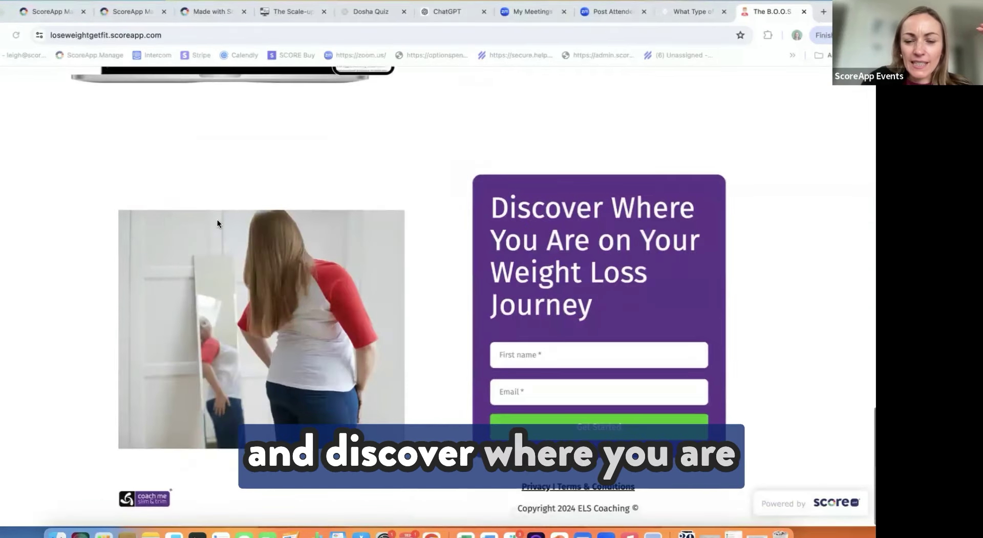
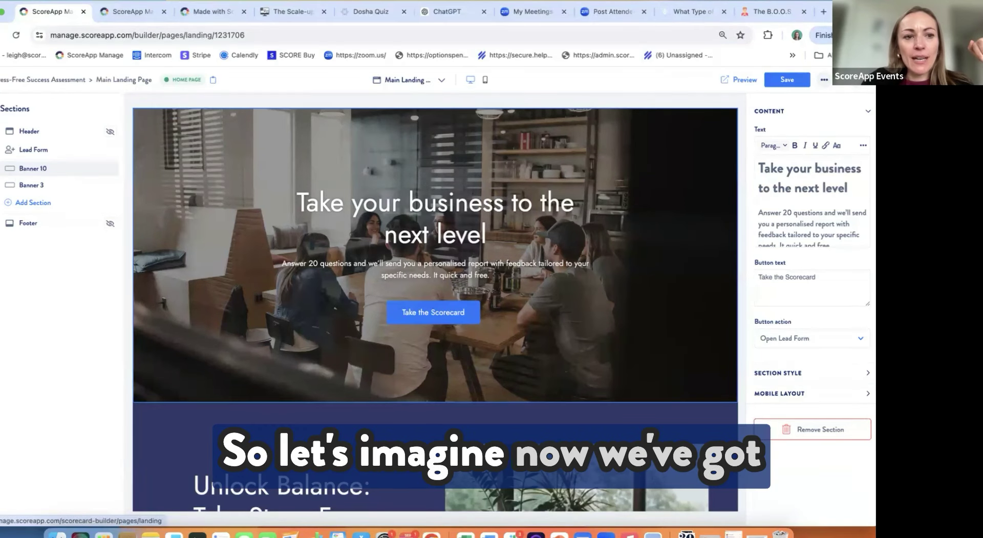
Step: Exit the main landing page editor back to the landing pages area
left_click(41, 79)
Step: Discard unsaved changes, open the live scorecard page and bring up its sign-up form
left_click(520, 335)
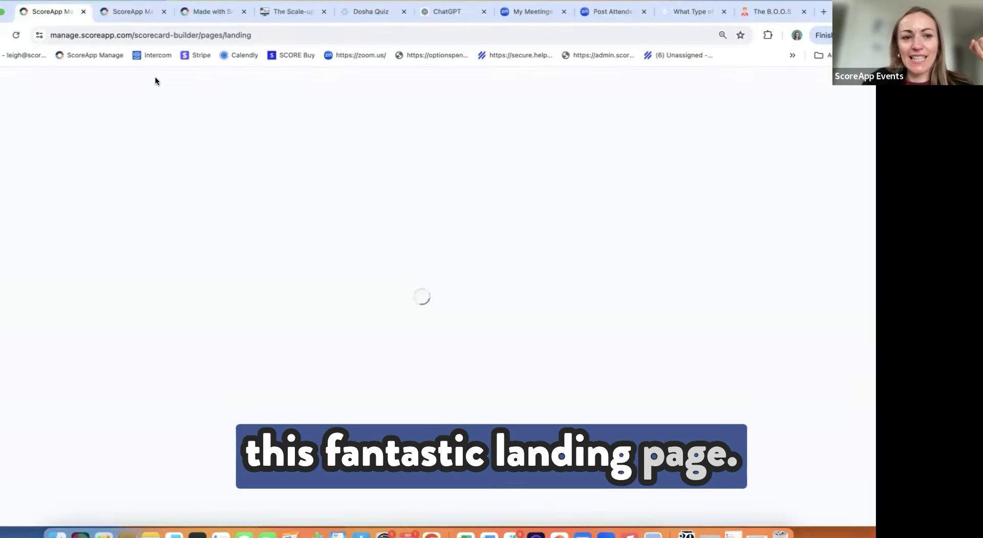
left_click(244, 78)
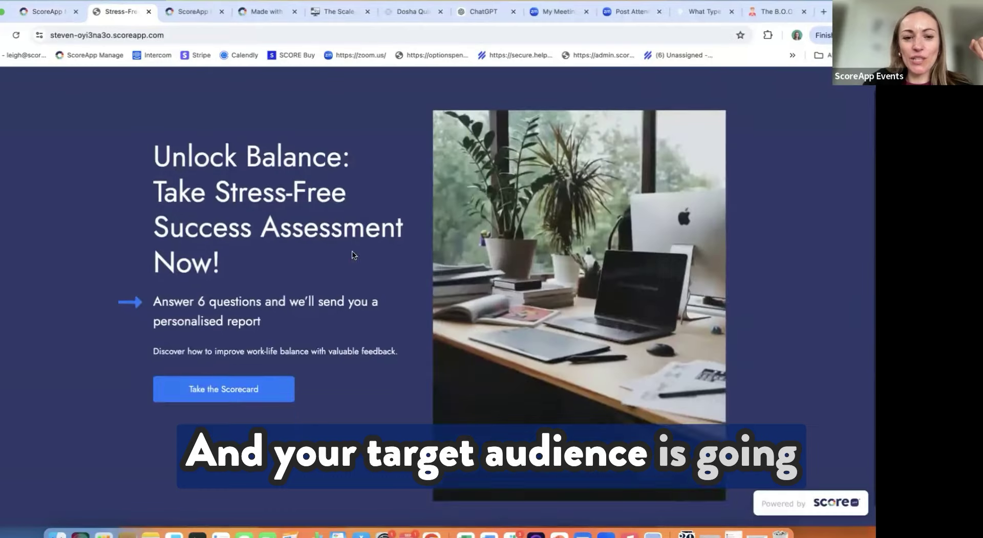
scroll(248, 333, "down", 1)
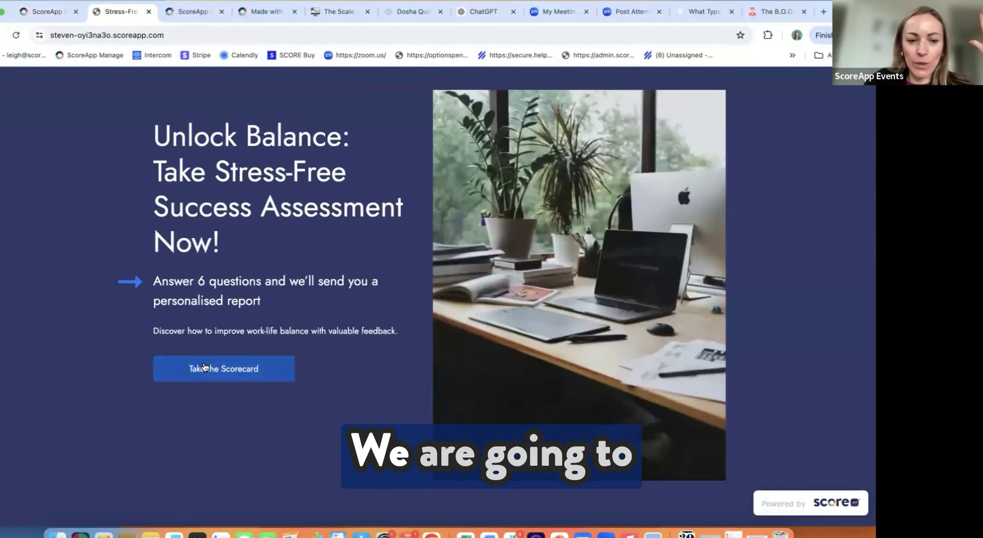
left_click(203, 365)
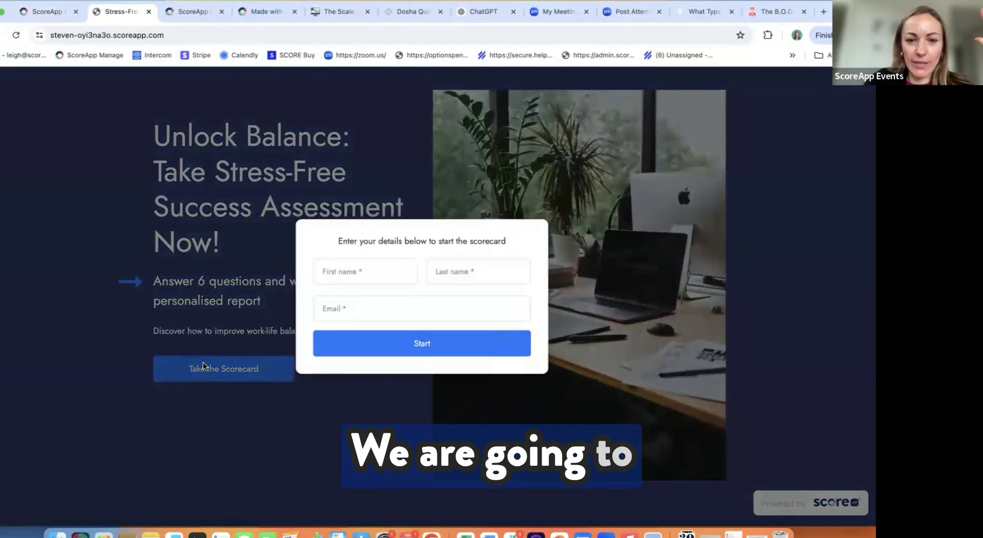
Step: Fill the first name, last name and email from saved details, replacing the email address
left_click(370, 271)
left_click(378, 300)
left_click(319, 307)
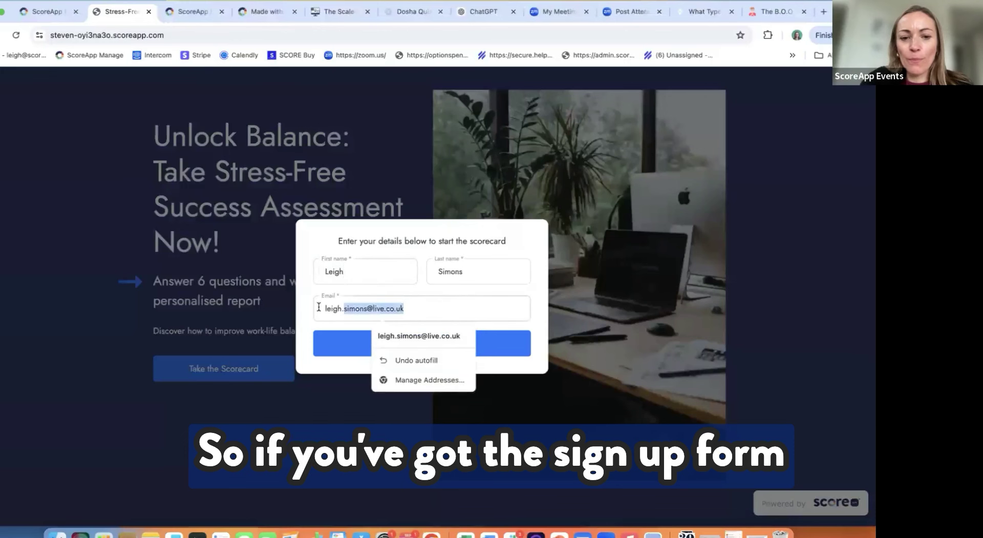
key("super+a")
key("BackSpace")
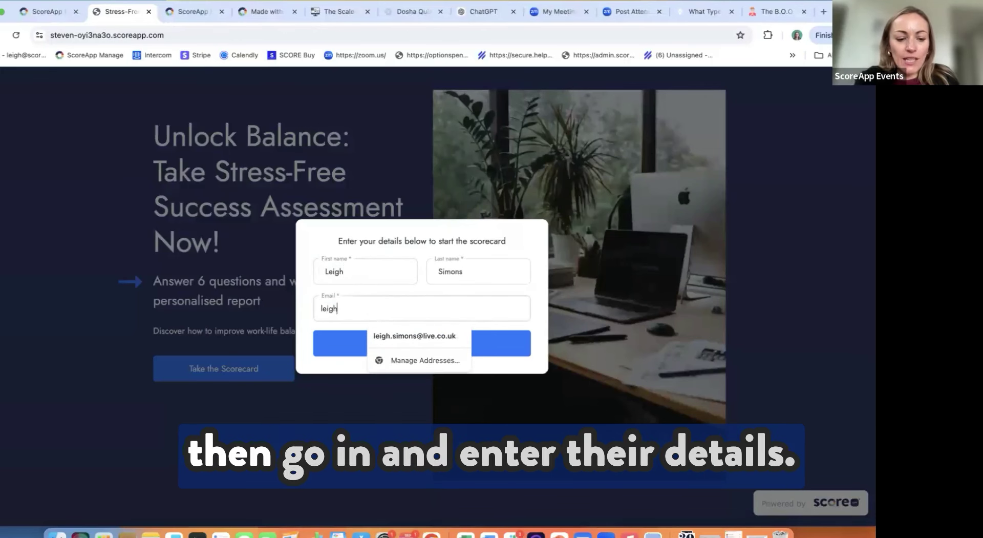
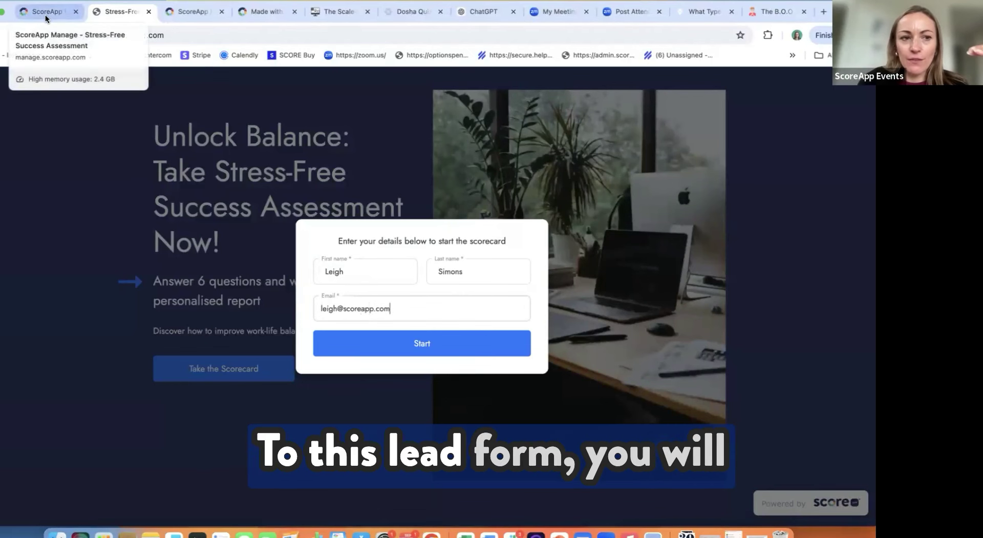
Step: Review the scorecard's Lead Form settings, then return to the live scorecard
left_click(45, 15)
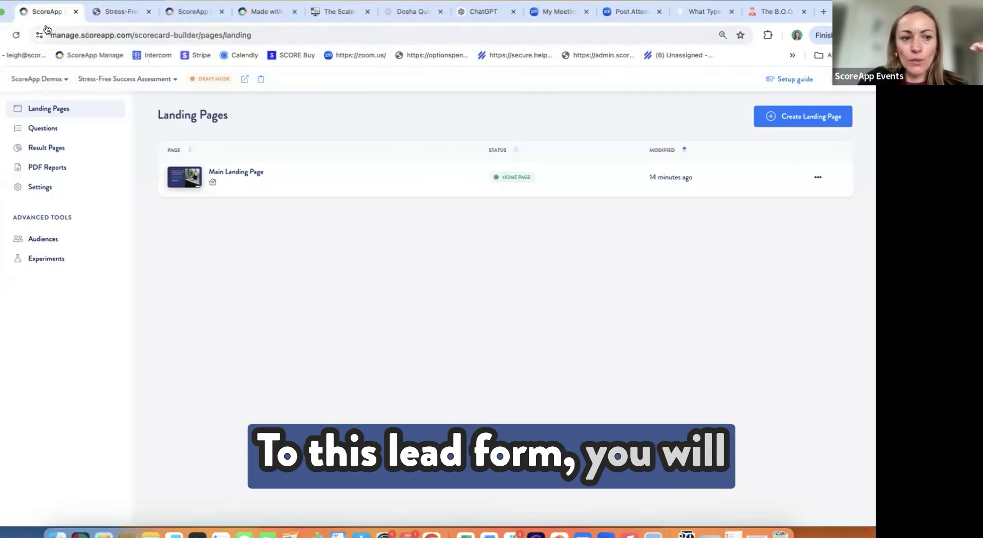
left_click(41, 187)
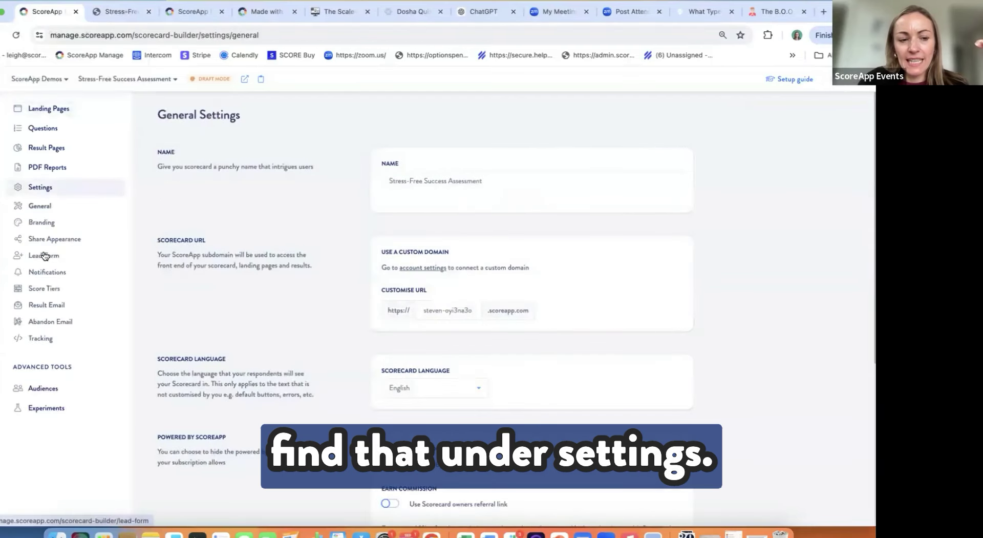
left_click(45, 255)
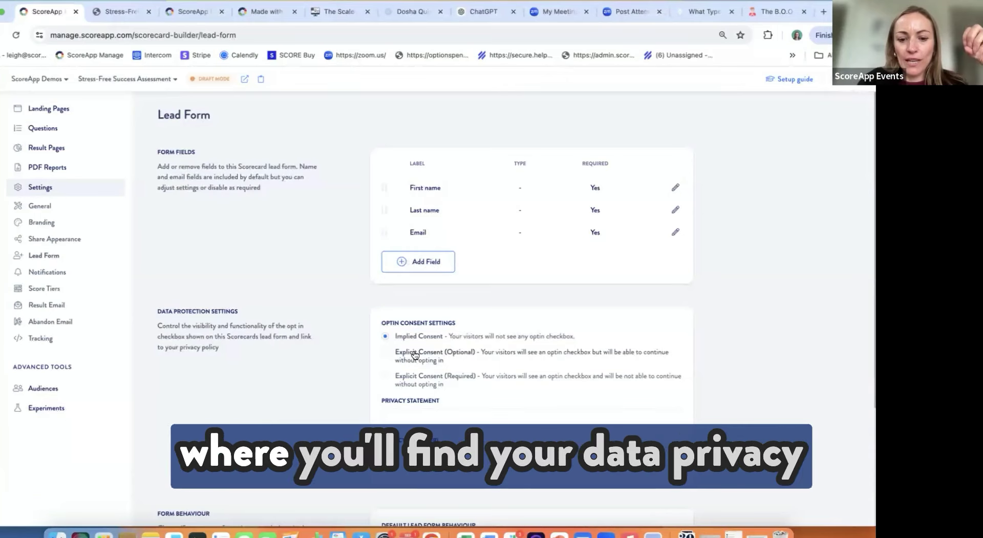
scroll(414, 351, "down", 3)
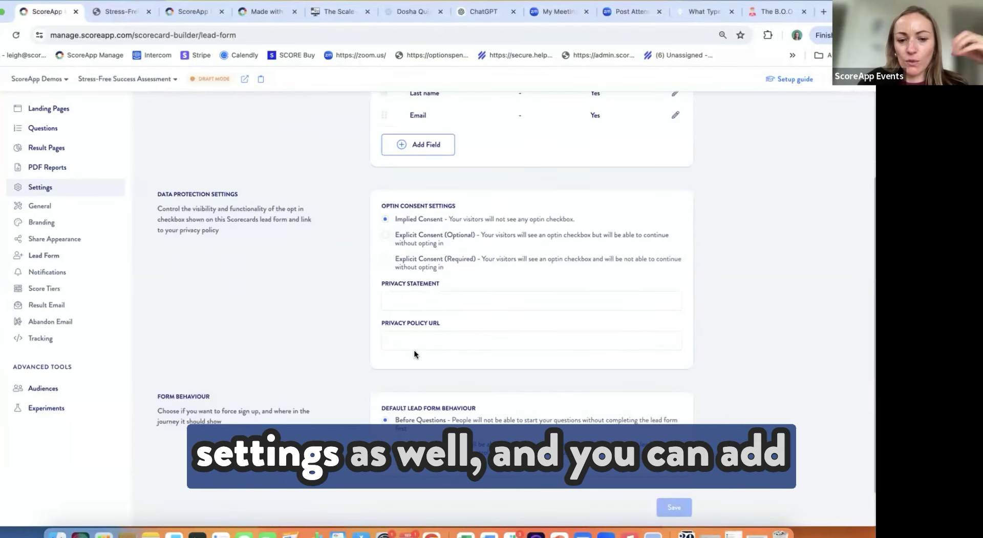
scroll(415, 353, "up", 3)
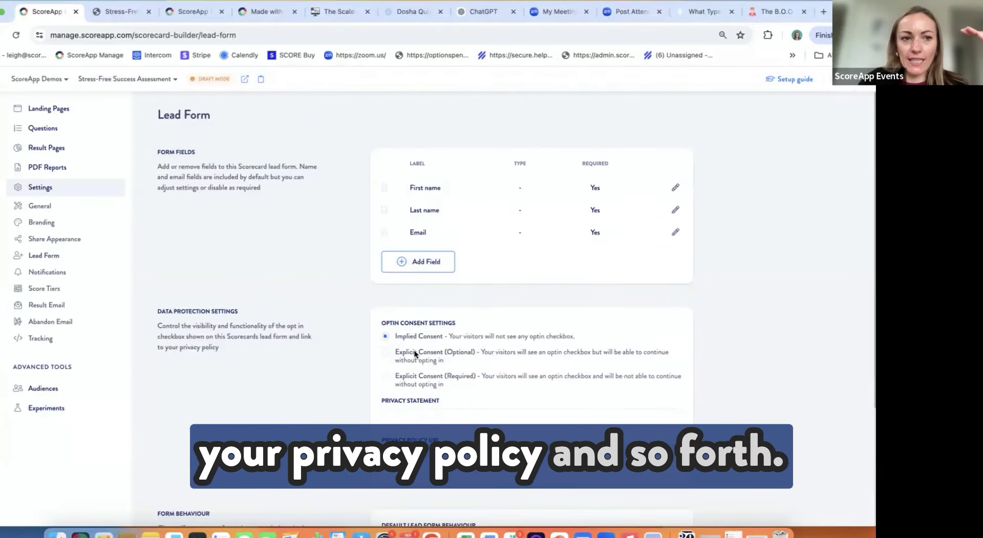
left_click(123, 9)
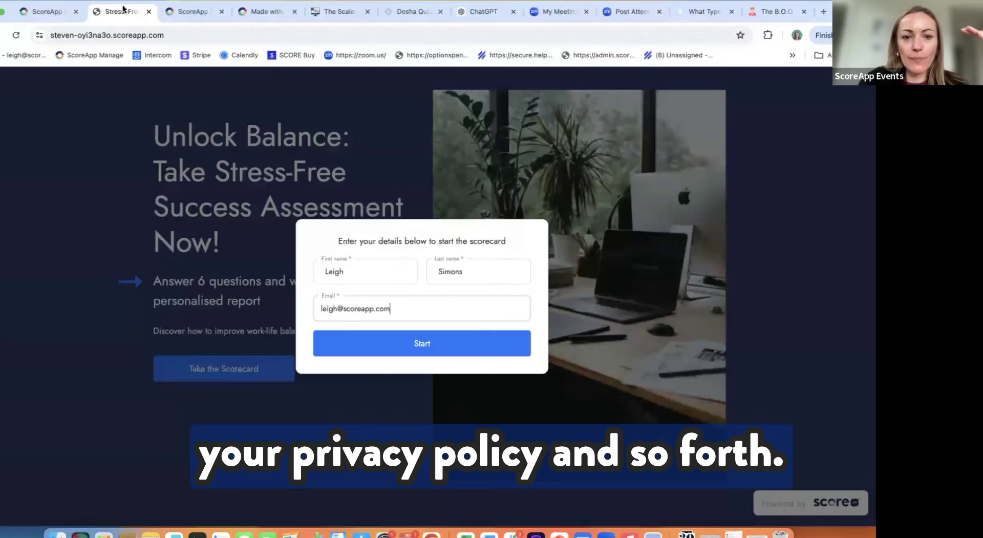
Step: Start the scorecard and answer the Yes/No questions on sleep, exercise, stress and self-care
left_click(444, 347)
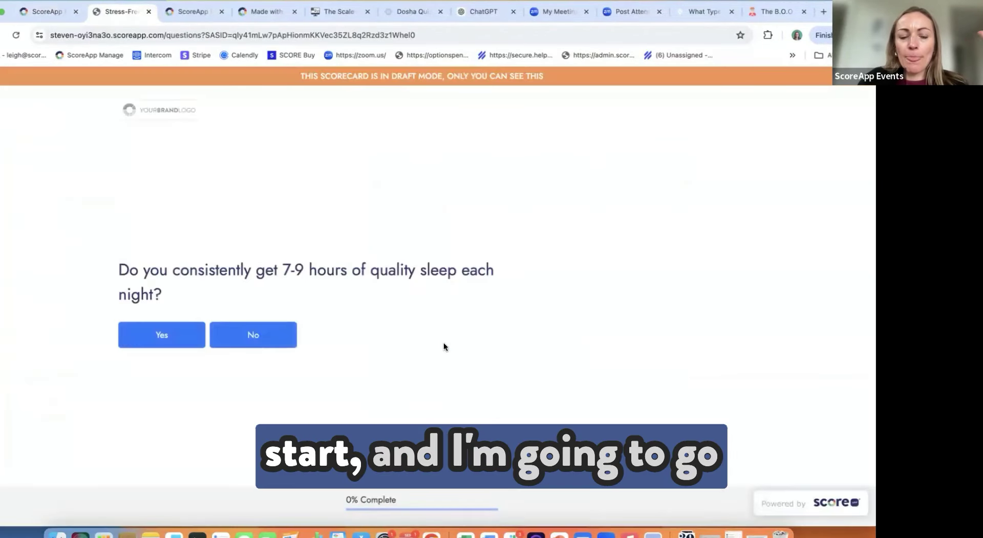
left_click(162, 336)
left_click(256, 347)
left_click(165, 344)
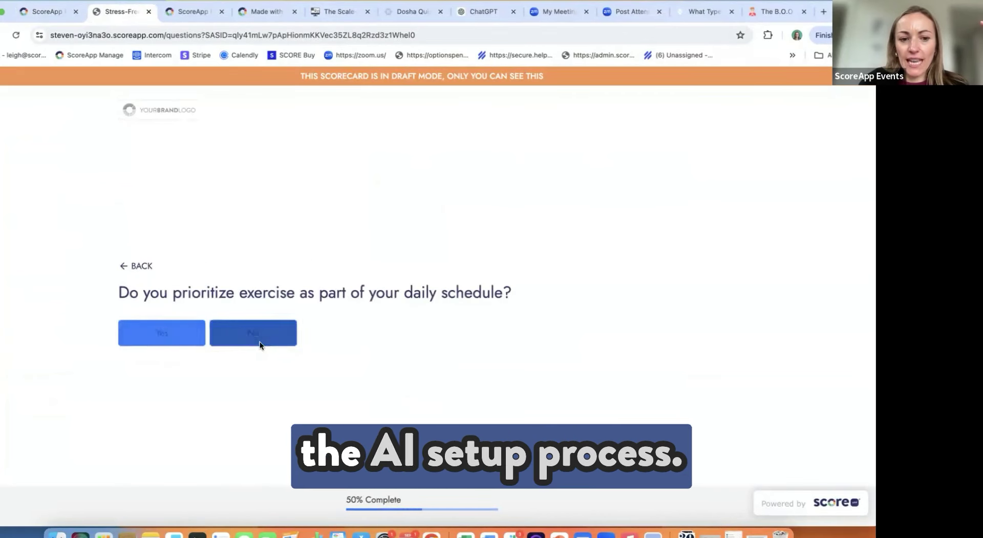
left_click(254, 349)
left_click(176, 348)
left_click(251, 345)
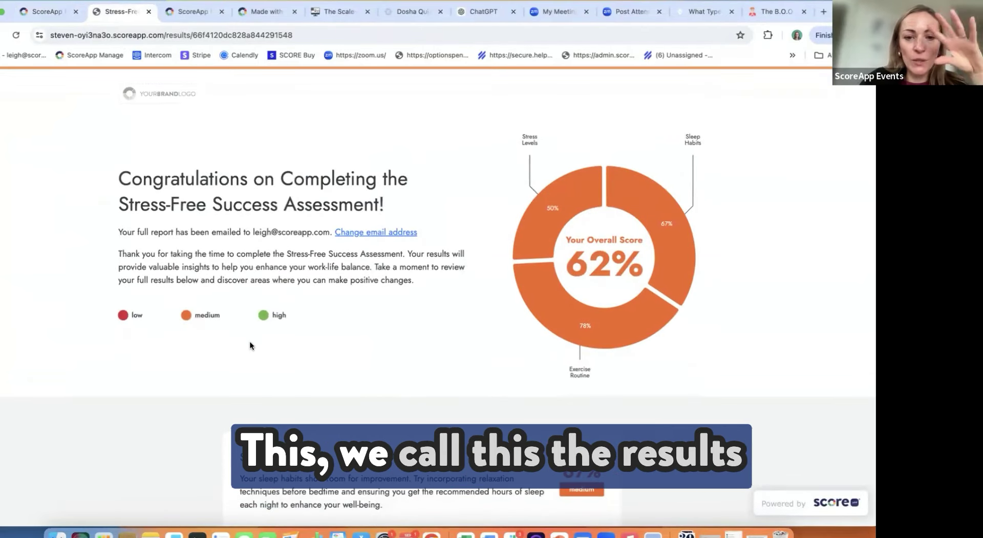
Step: Scroll through the 62% results page, then return to the Lead Form settings
scroll(250, 342, "down", 7)
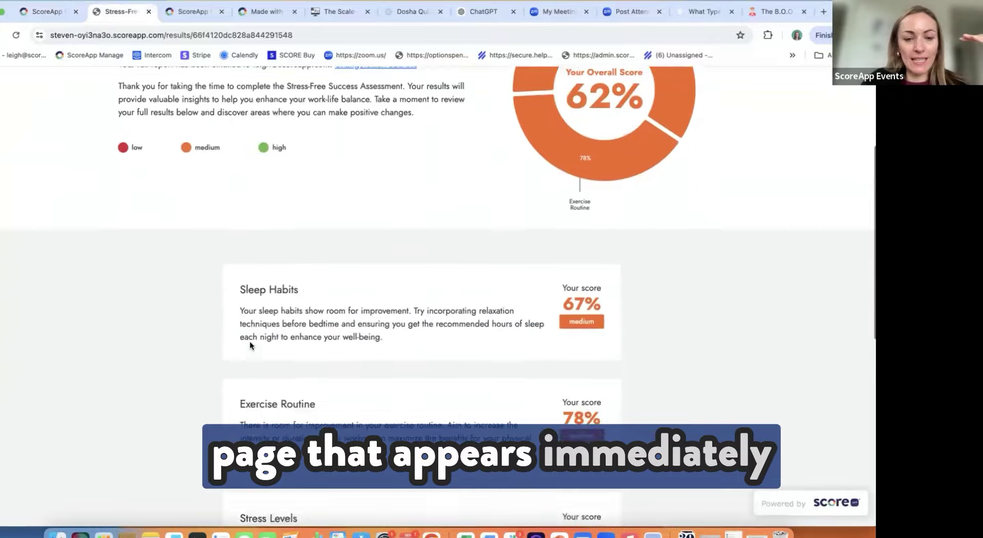
scroll(250, 344, "down", 5)
scroll(250, 344, "up", 12)
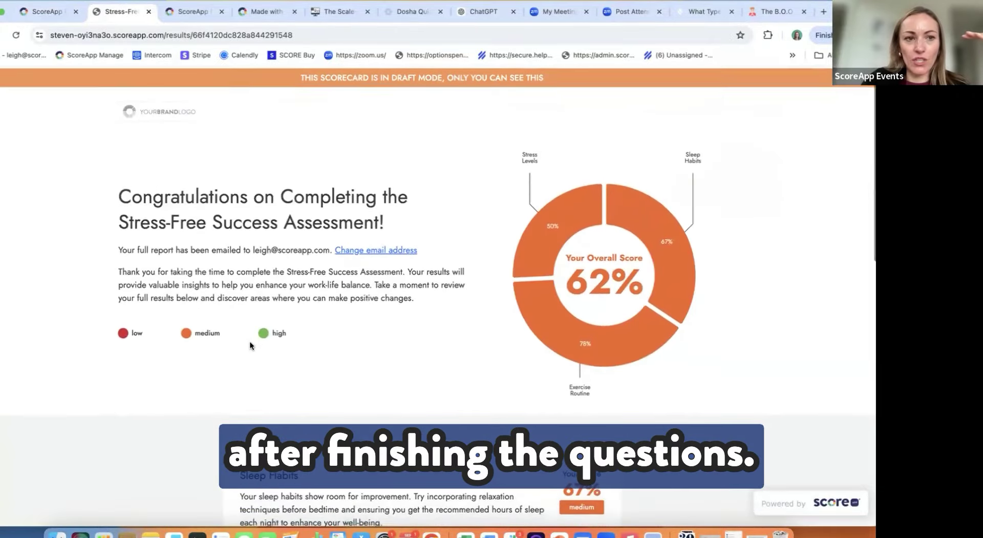
left_click(45, 9)
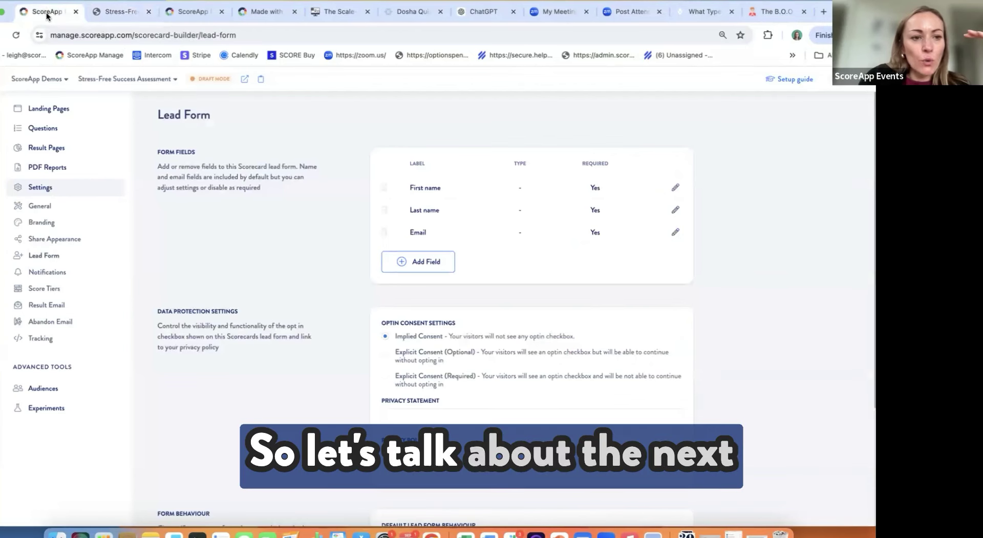
Step: Set the Questions view to Group by category, listing Sleep Habits, Exercise Routine and Stress Levels
left_click(42, 129)
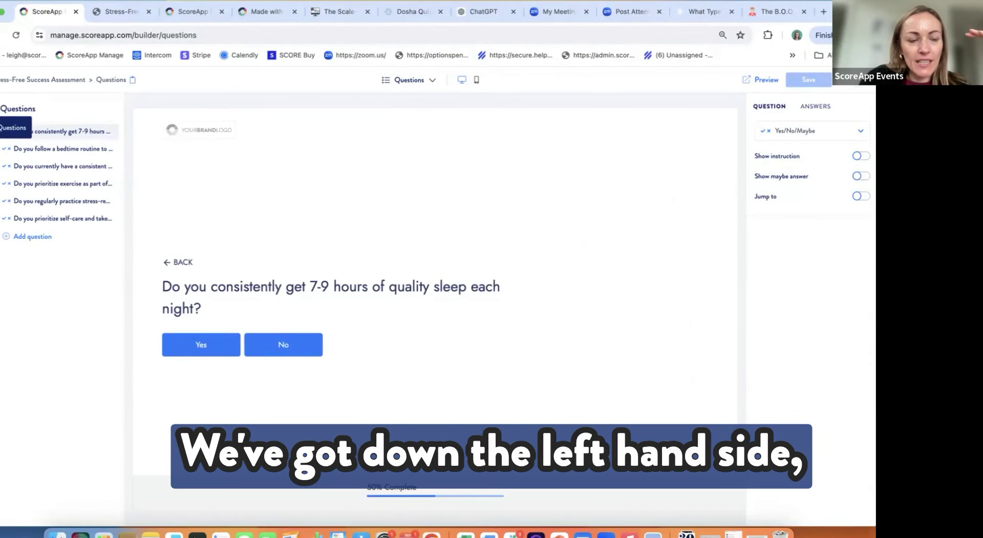
left_click(3, 145)
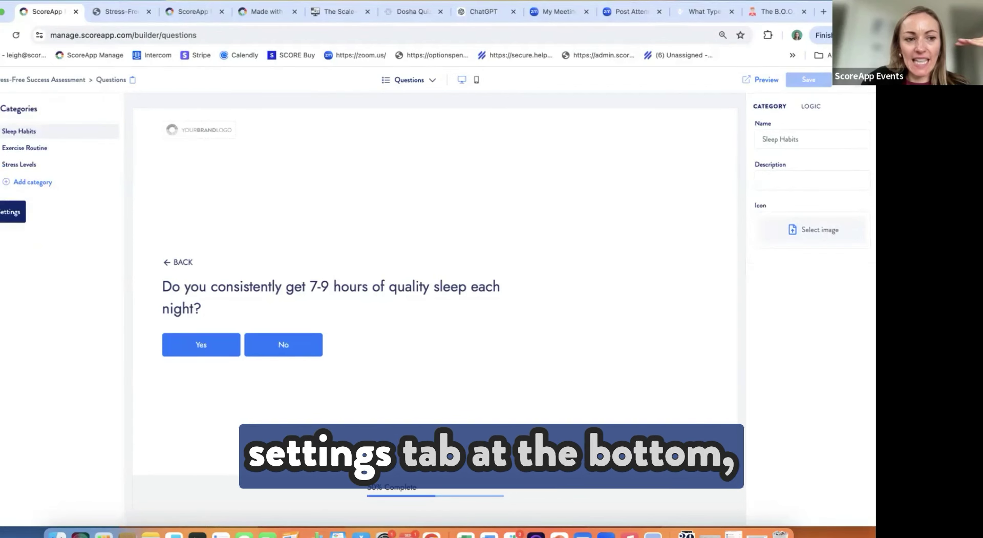
left_click(1, 211)
left_click(29, 173)
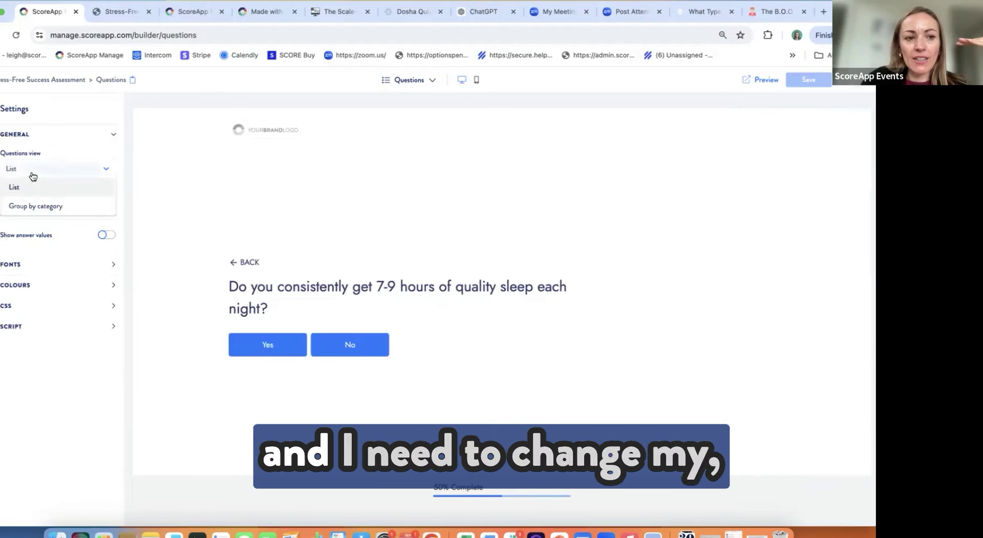
left_click(36, 206)
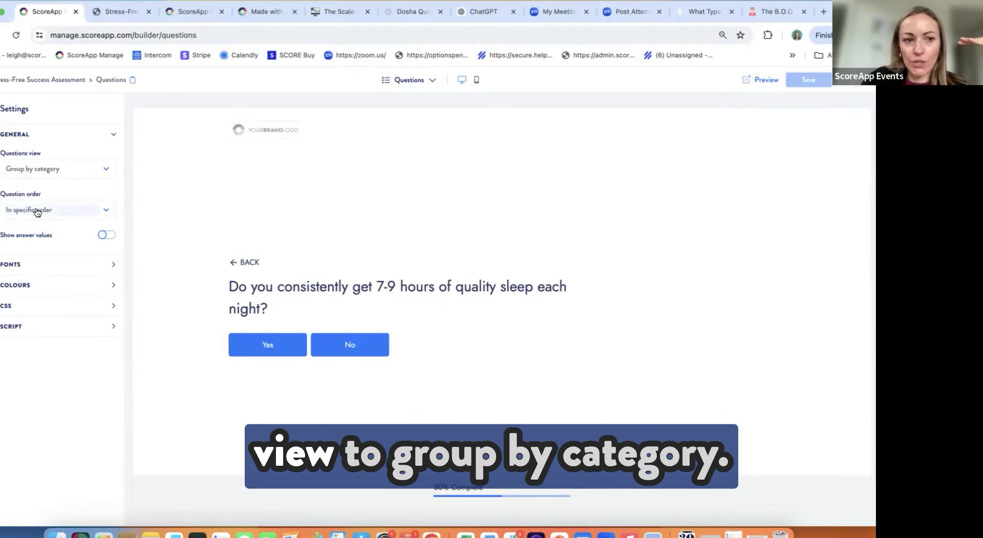
left_click(15, 128)
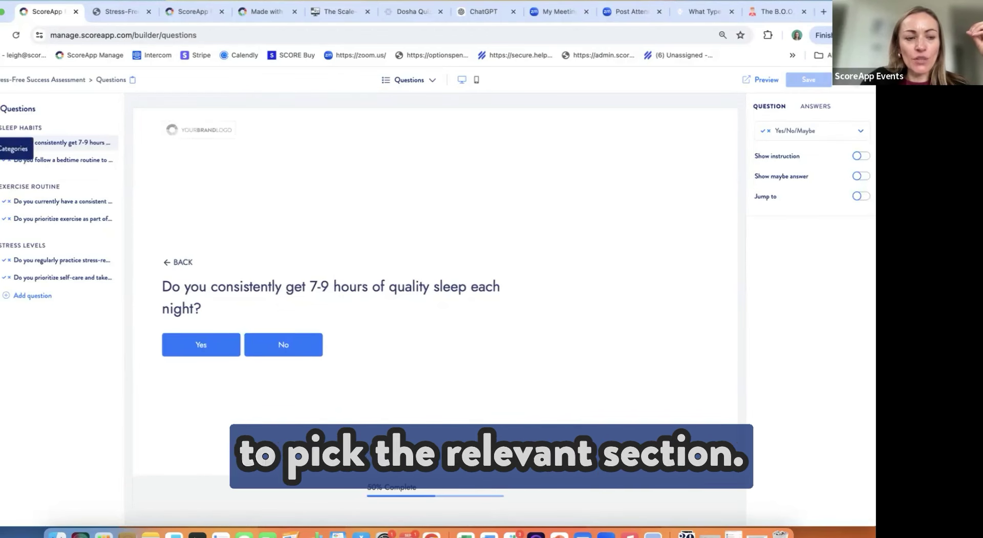
left_click(2, 148)
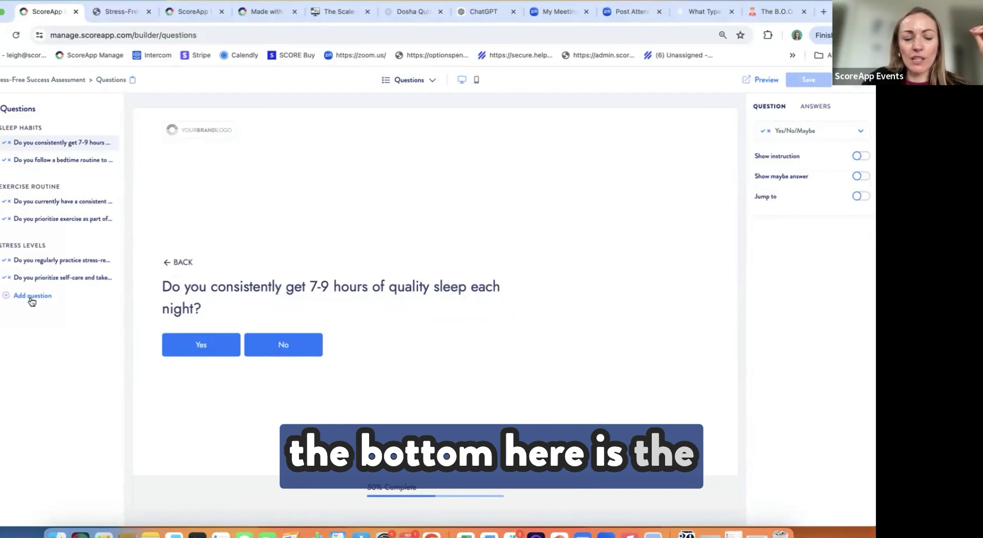
Step: Add a new Yes/No/Maybe question and edit its wording
left_click(31, 297)
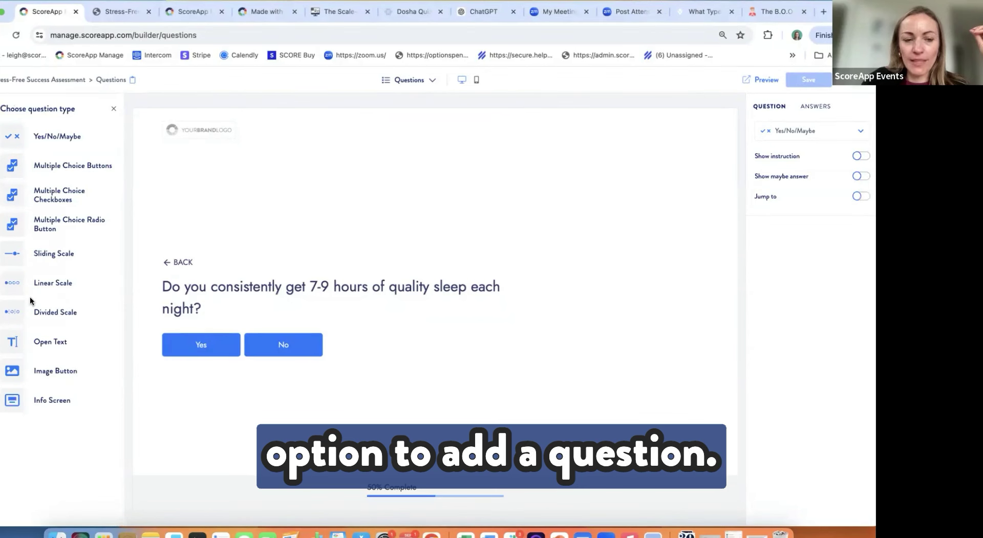
left_click(36, 137)
left_click(209, 301)
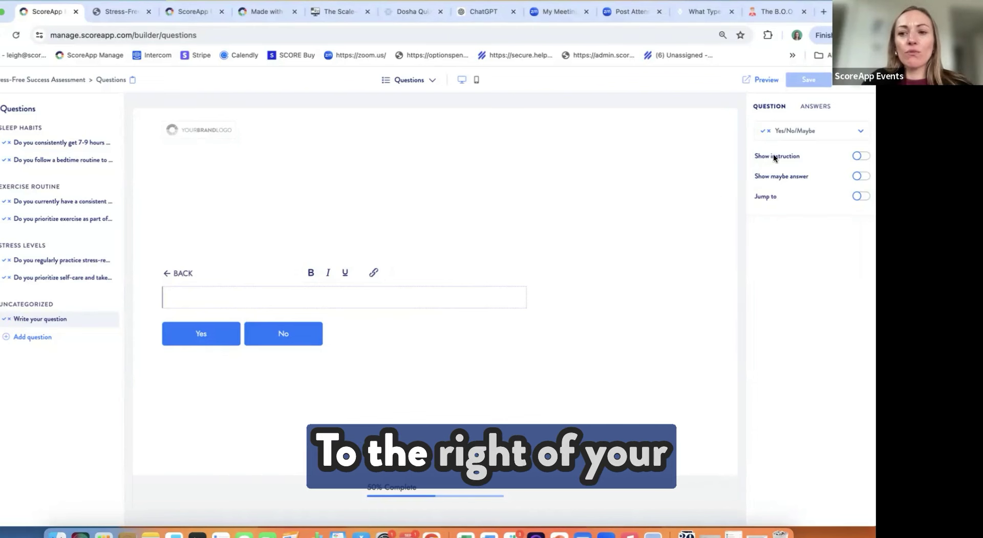
Step: Score the Yes answer +1 and the No answer 0 toward Sleep Habits
left_click(817, 107)
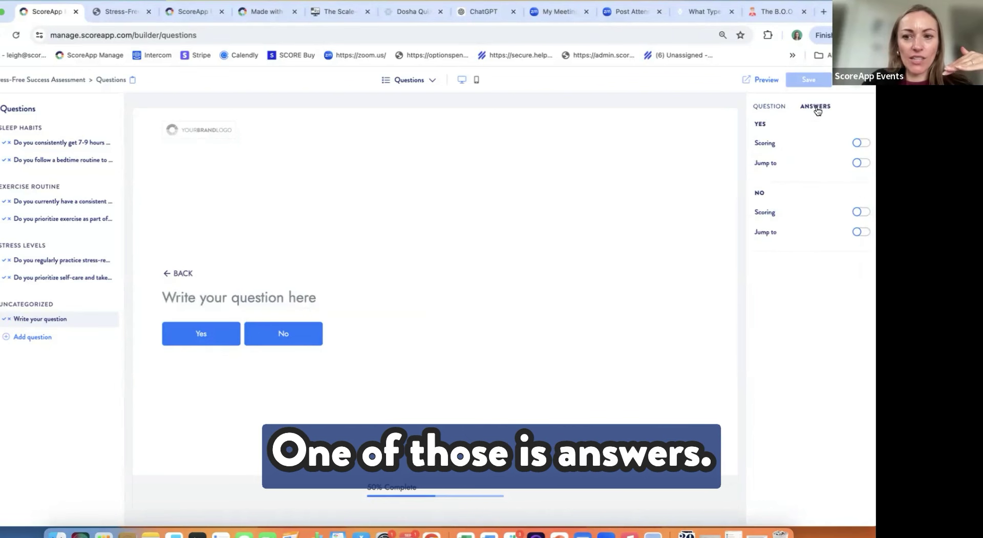
left_click(863, 146)
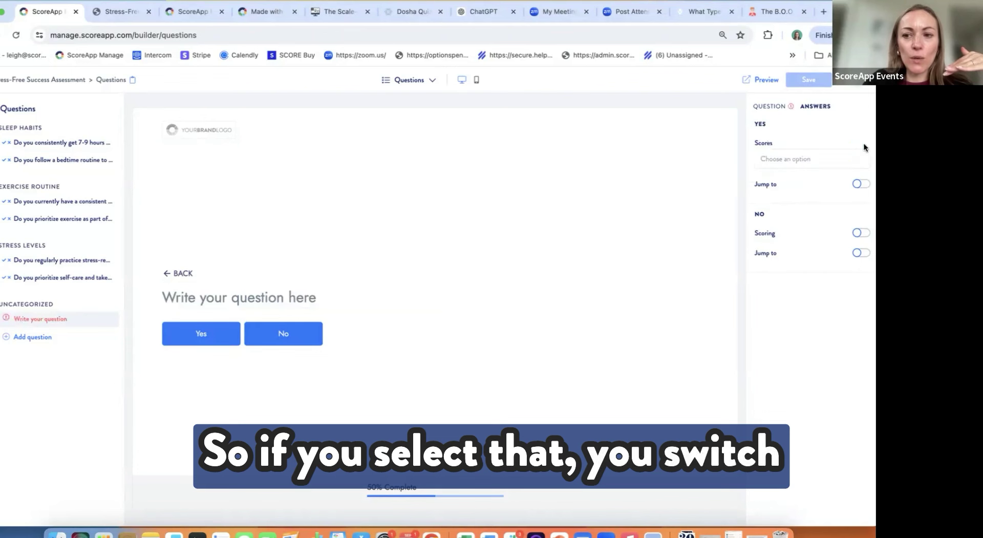
left_click(828, 162)
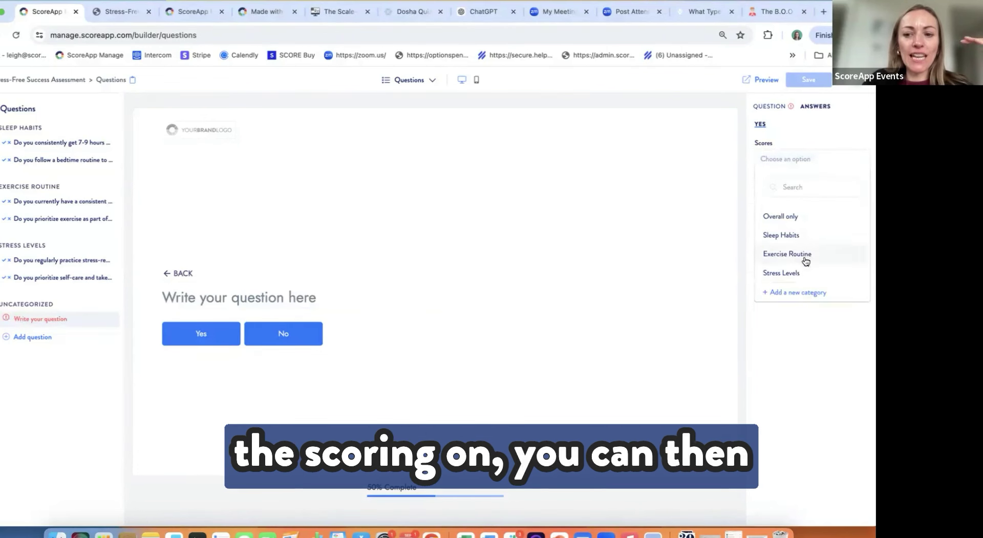
left_click(802, 236)
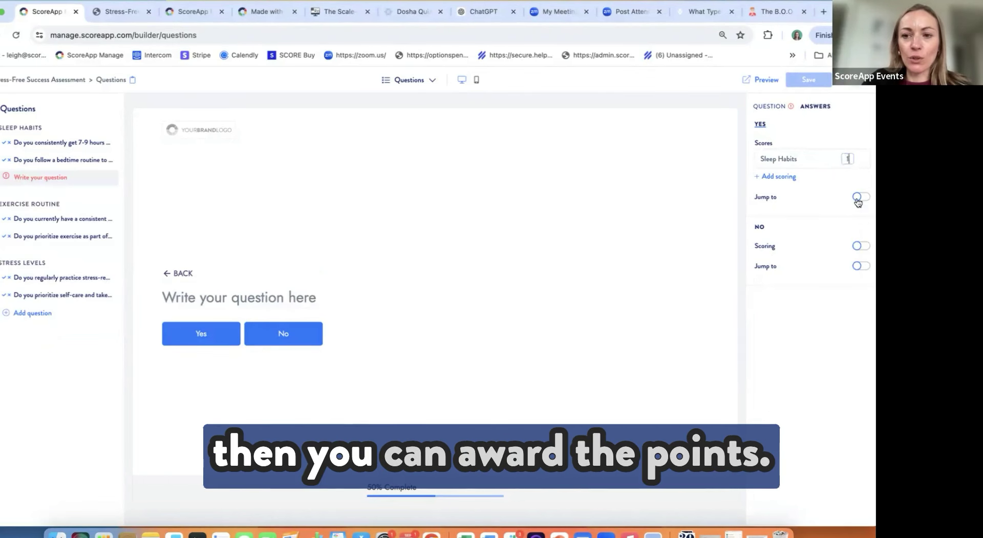
left_click(862, 246)
left_click(809, 263)
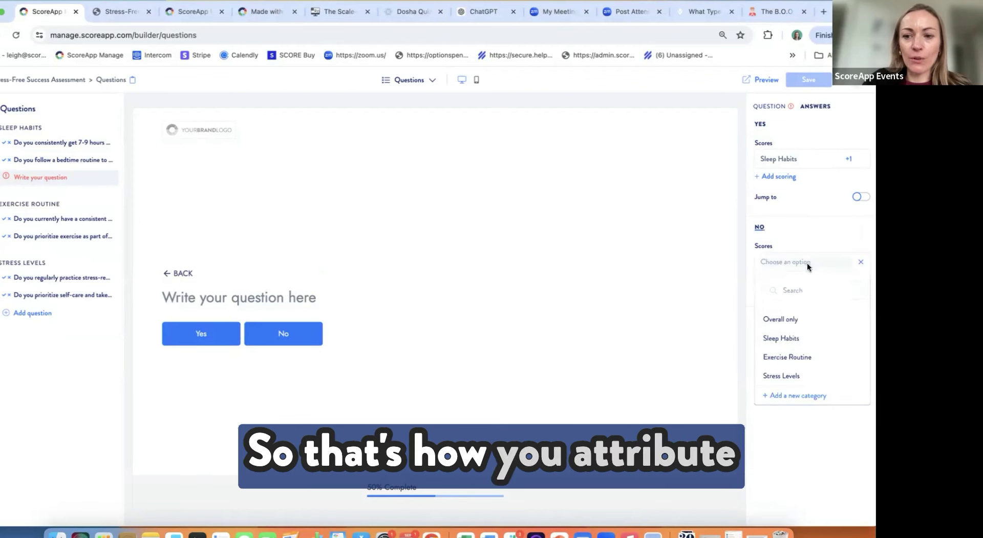
left_click(786, 340)
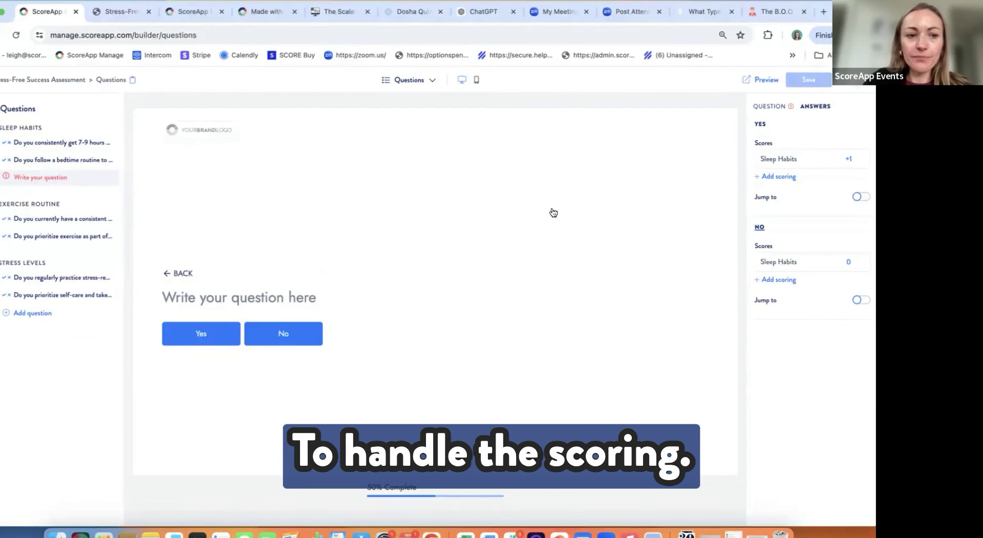
left_click(31, 312)
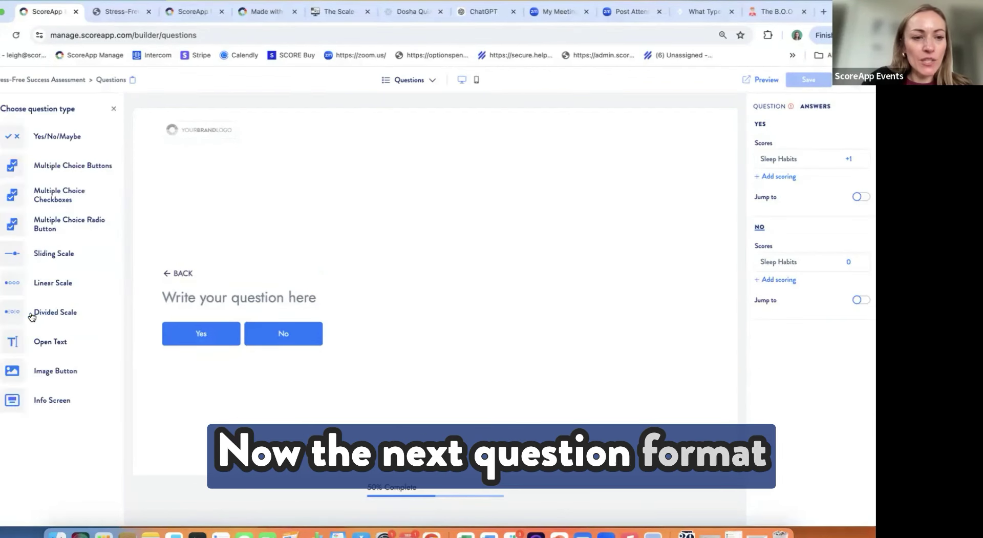
Step: Add a Multiple Choice Buttons question and a Linear Scale question with maximum 5
left_click(62, 166)
left_click(274, 301)
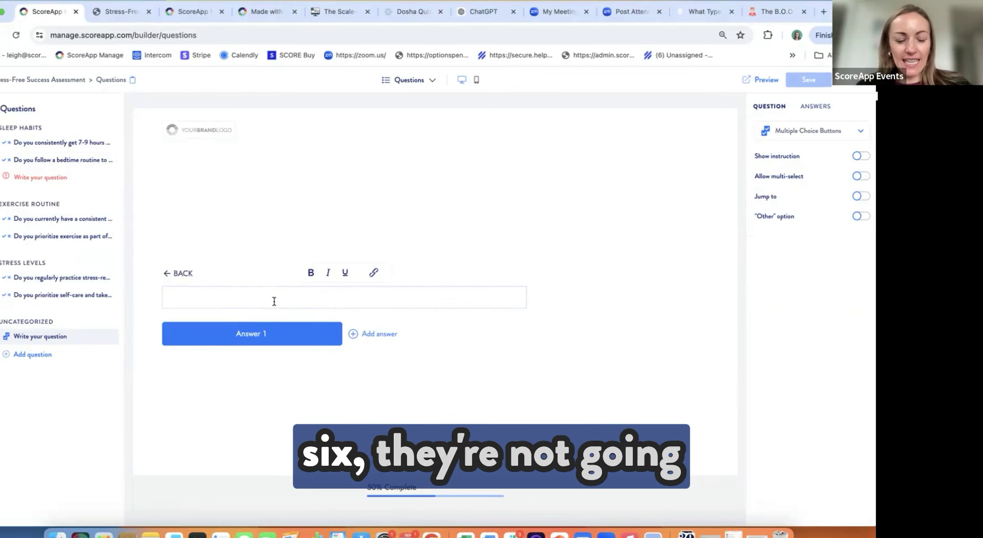
left_click(26, 356)
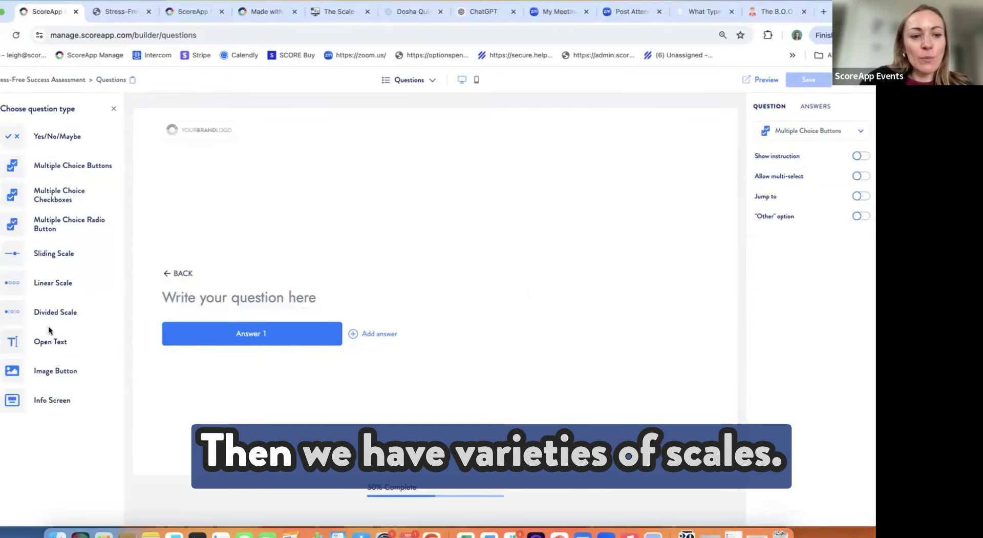
left_click(54, 285)
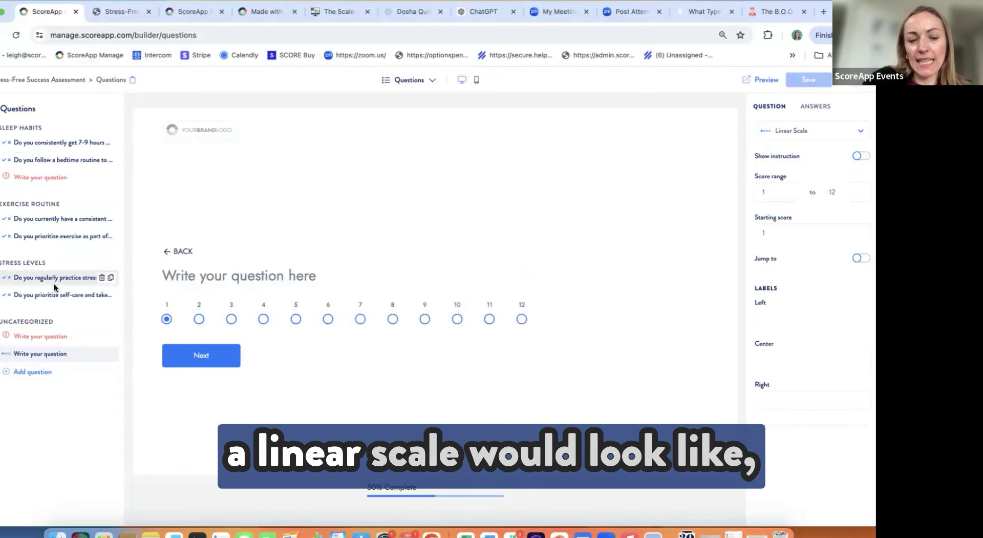
left_click(841, 193)
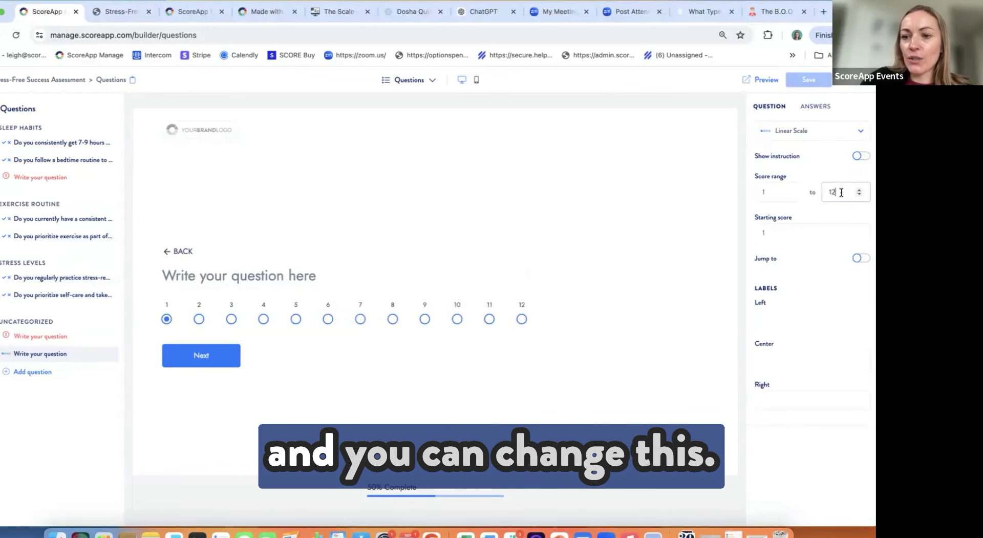
key("BackSpace")
key("BackSpace")
type("5")
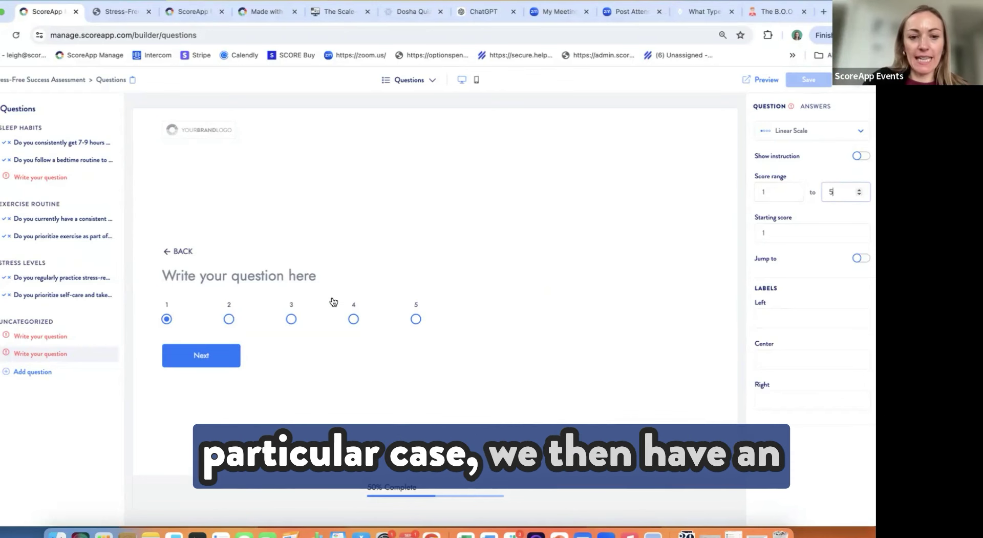
Step: Add an Open Text question and an Image Button question
left_click(43, 378)
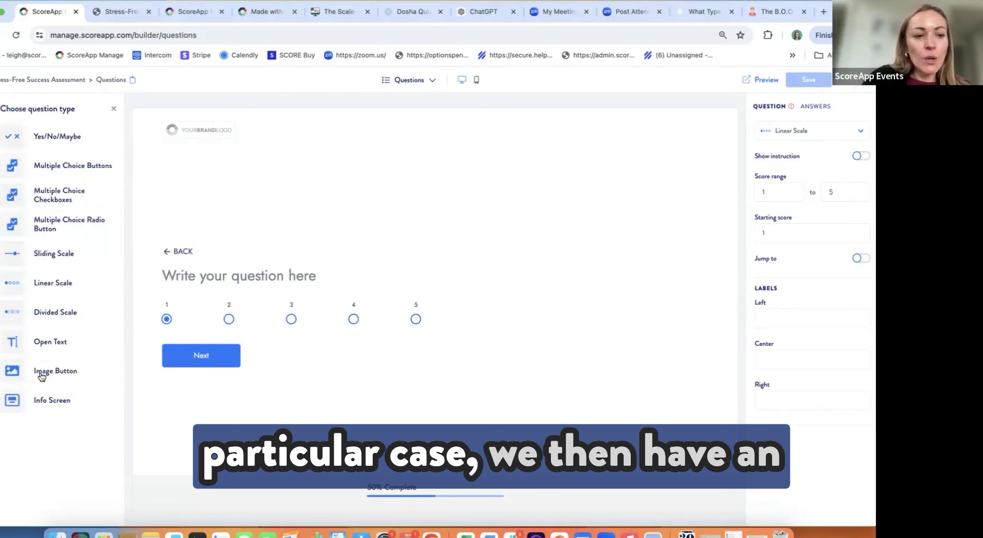
left_click(56, 341)
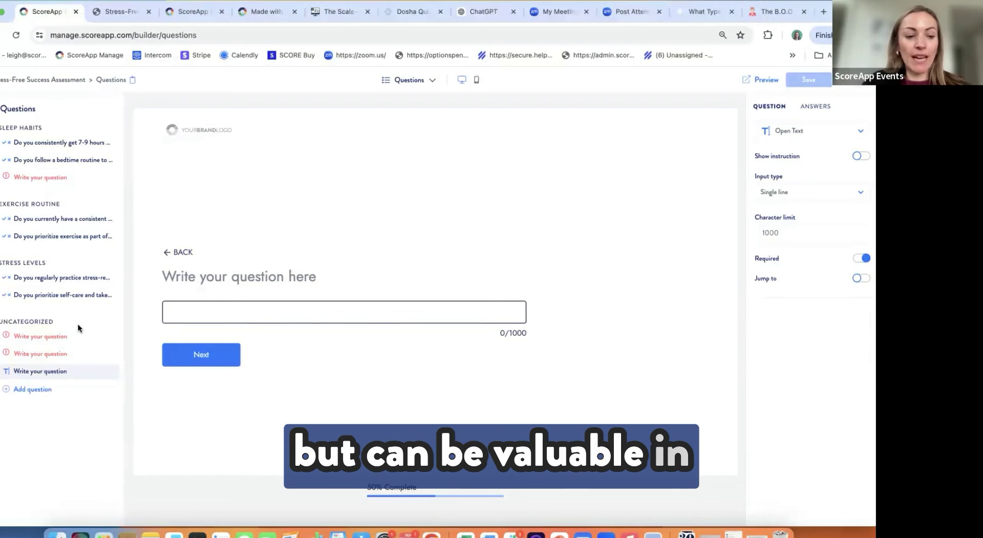
left_click(38, 388)
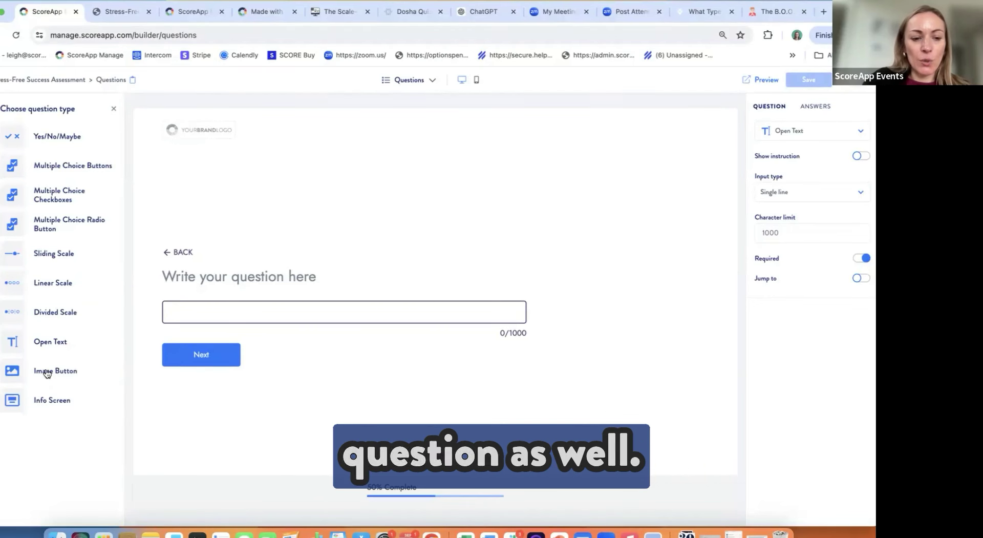
left_click(47, 372)
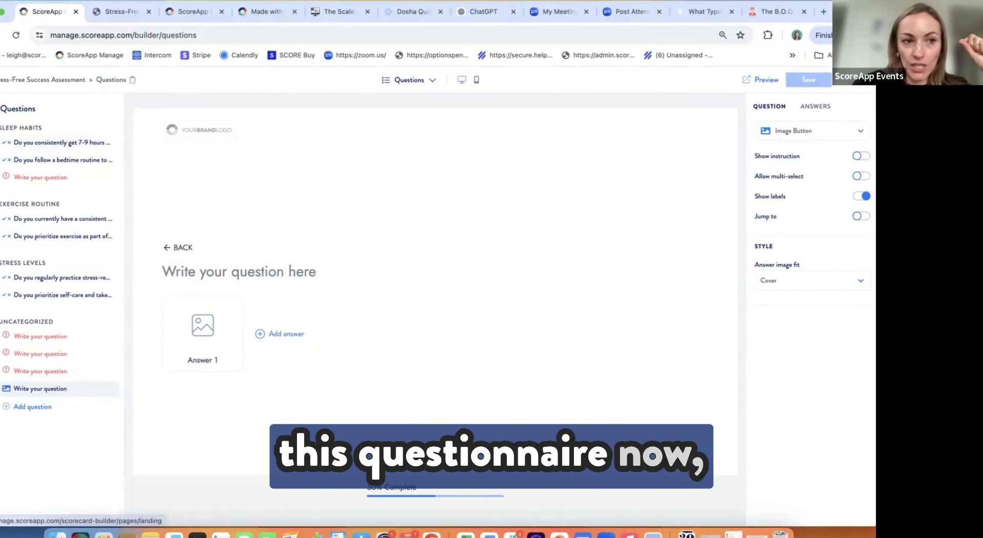
Step: Discard the question changes and open Score Tiers: low 0–39, medium 40–79, high 80–100
left_click(1, 80)
left_click(529, 334)
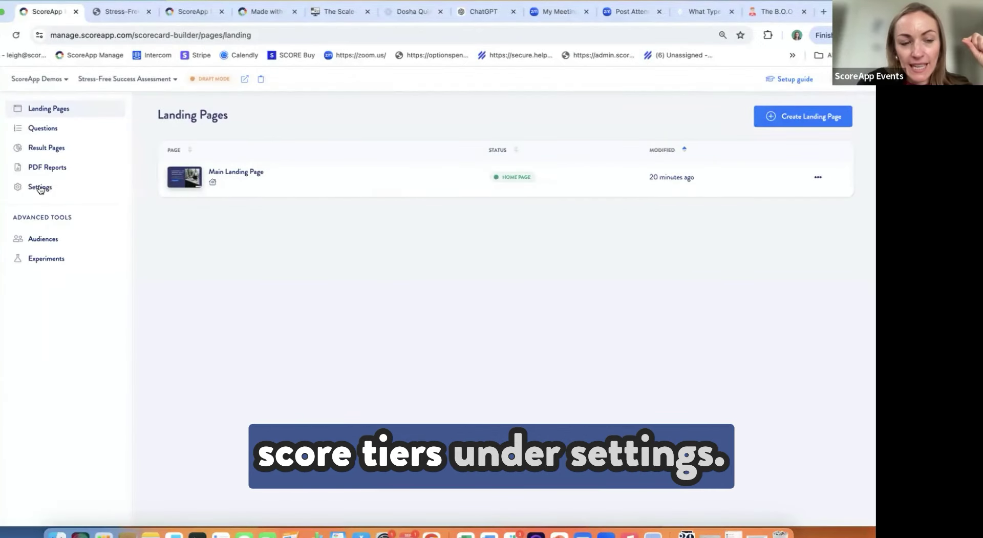
left_click(40, 188)
left_click(43, 289)
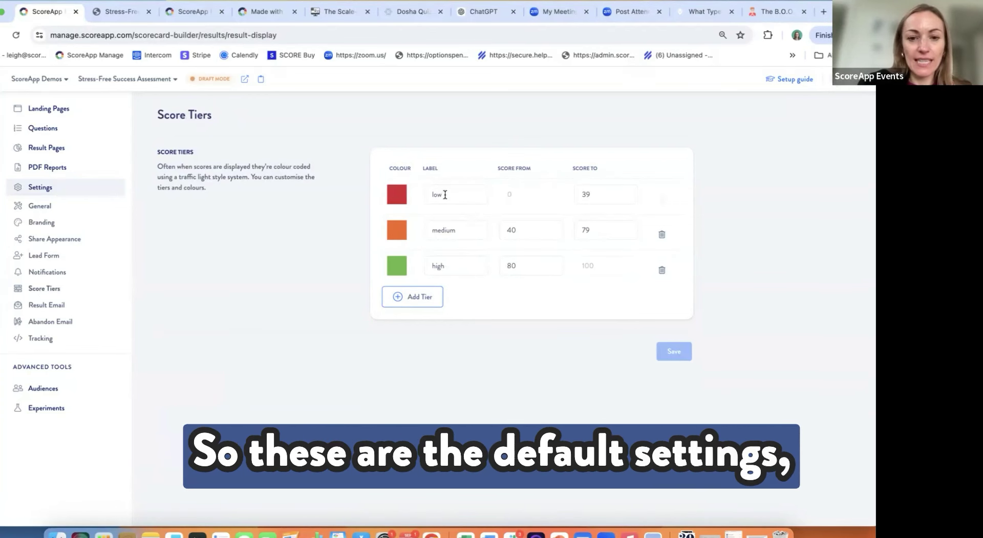
double_click(433, 194)
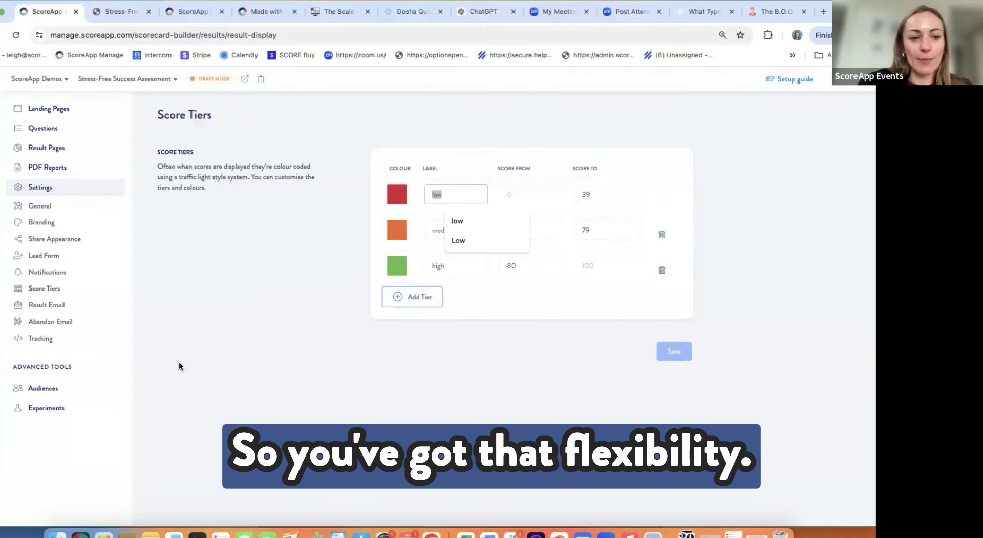
Step: Open the Main Result Page and scroll through its donut chart, category scores and call to action
left_click(60, 149)
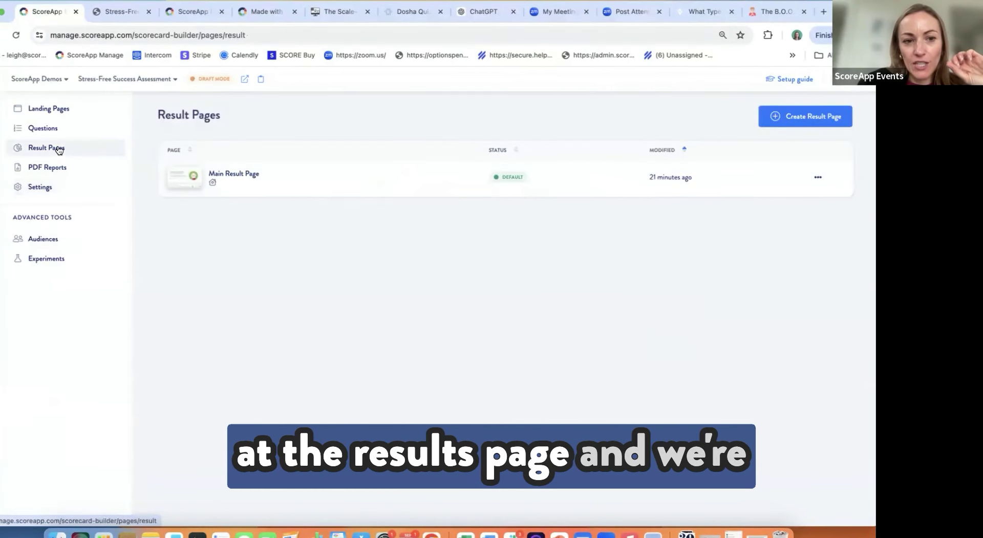
left_click(182, 179)
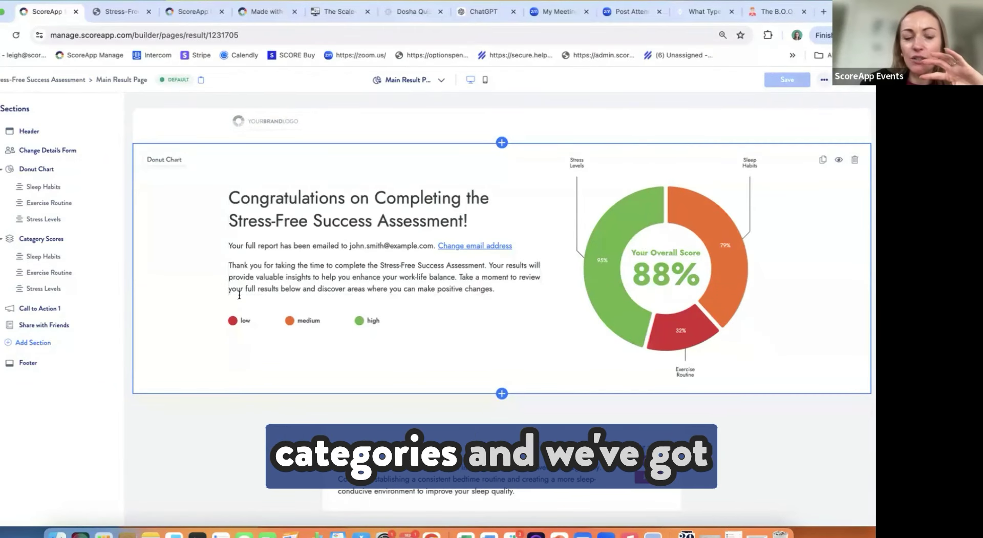
scroll(311, 253, "down", 5)
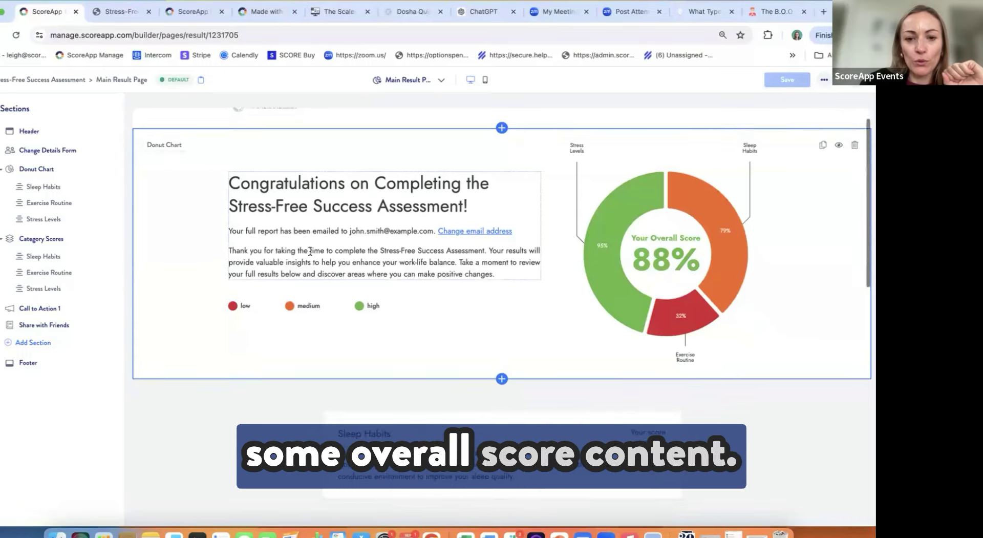
scroll(409, 264, "down", 3)
scroll(410, 265, "down", 4)
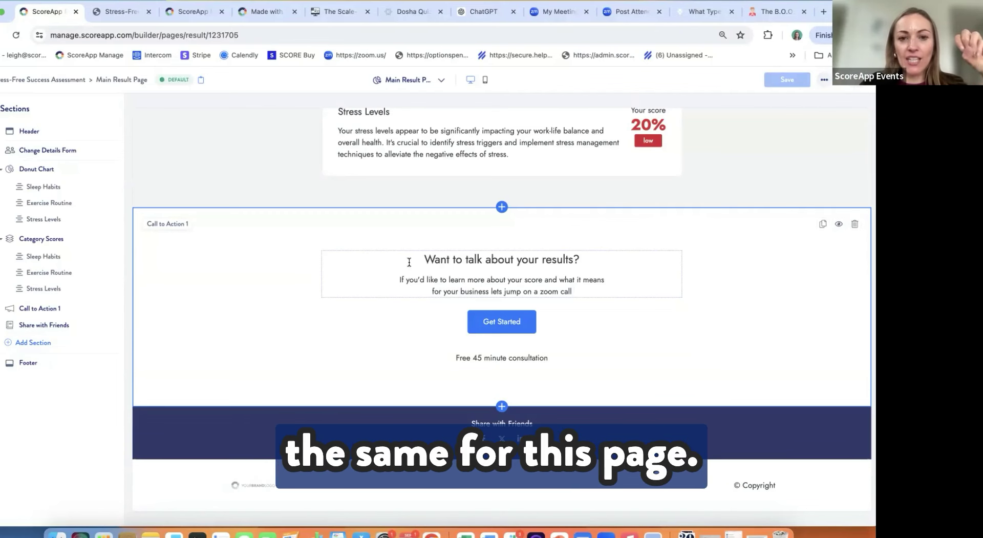
scroll(409, 262, "up", 5)
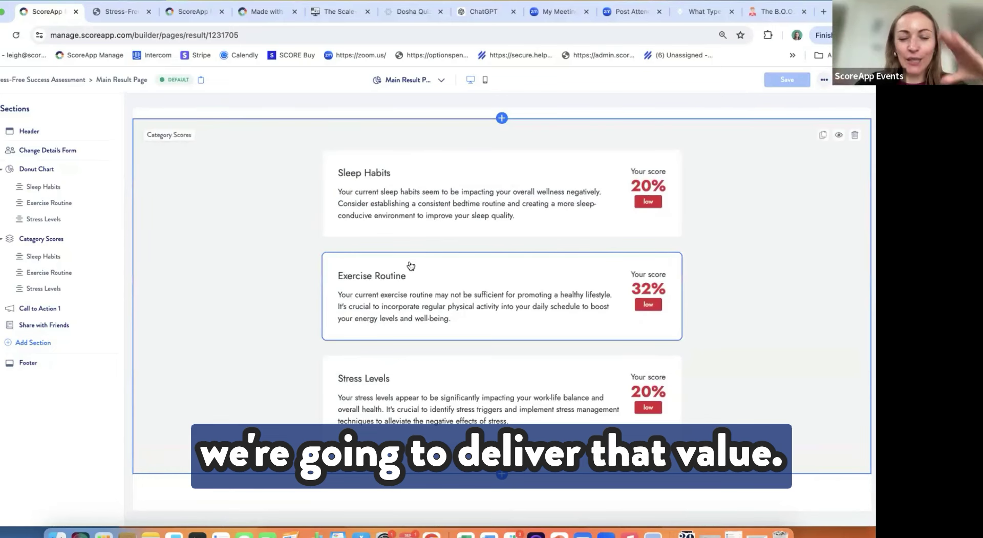
scroll(410, 265, "up", 2)
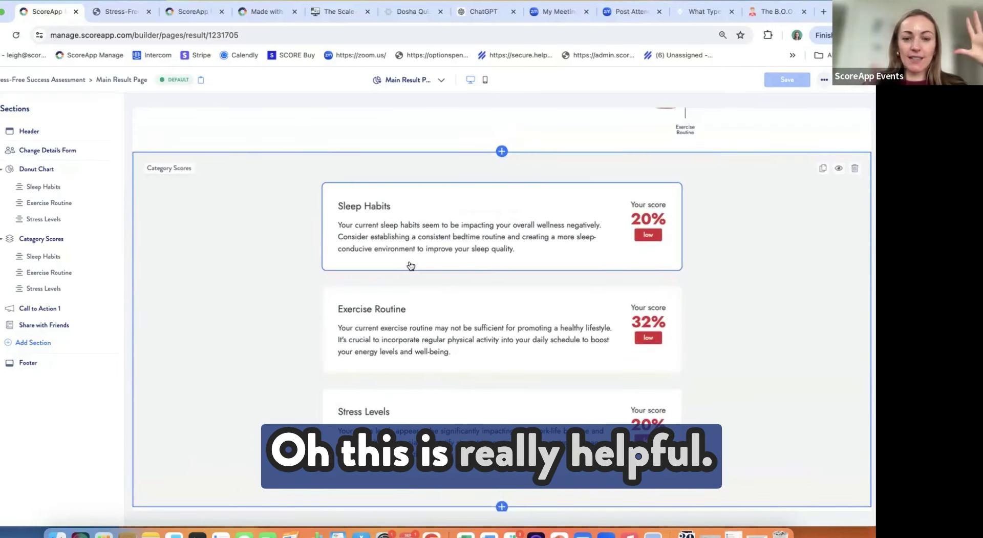
scroll(411, 265, "down", 2)
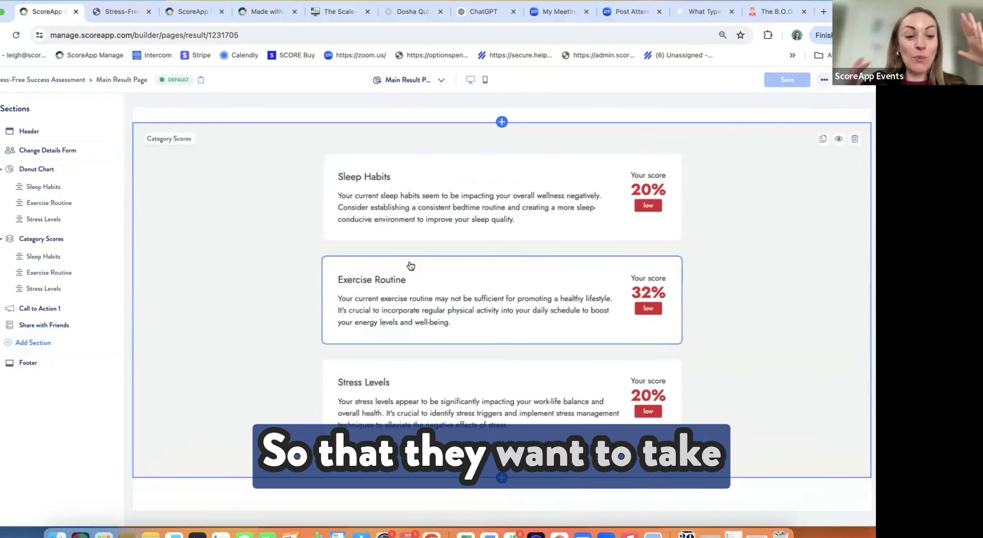
scroll(411, 265, "up", 4)
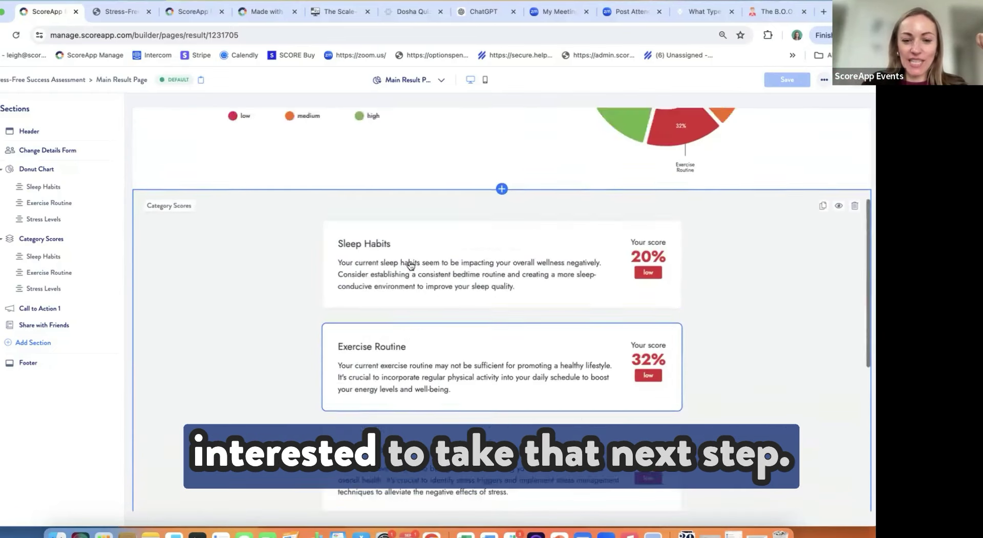
scroll(411, 264, "up", 10)
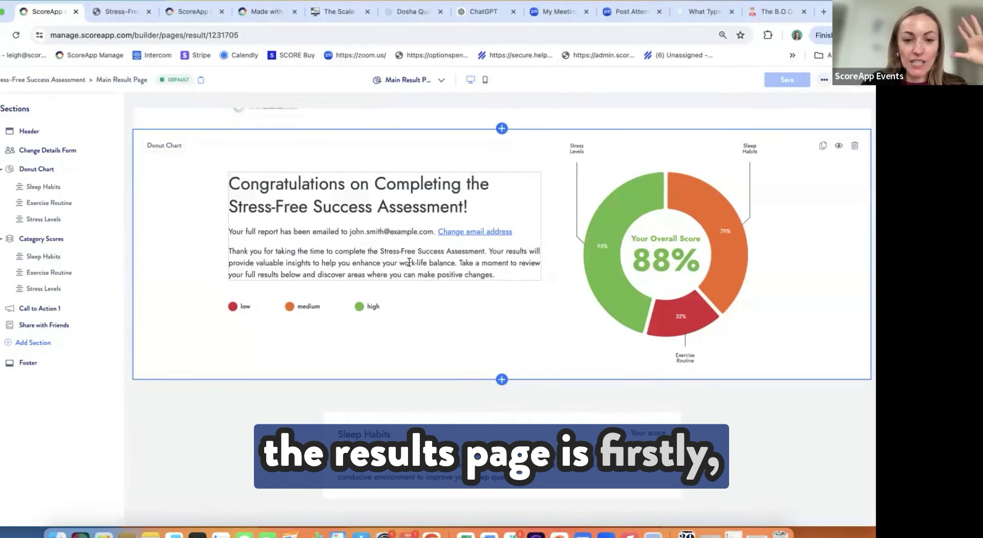
Step: Browse the Add a section library's overall score layouts, then select the donut chart section
left_click(32, 342)
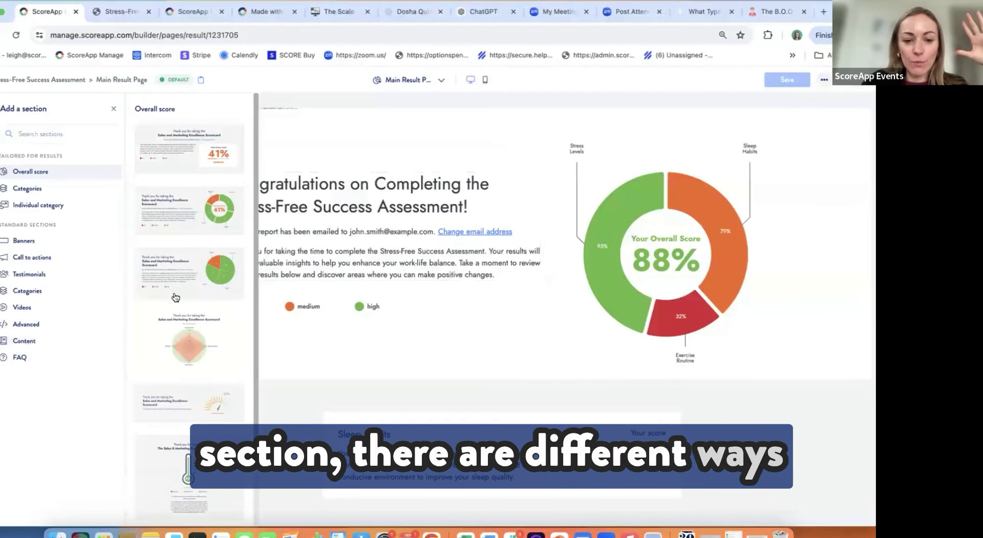
scroll(176, 297, "down", 1)
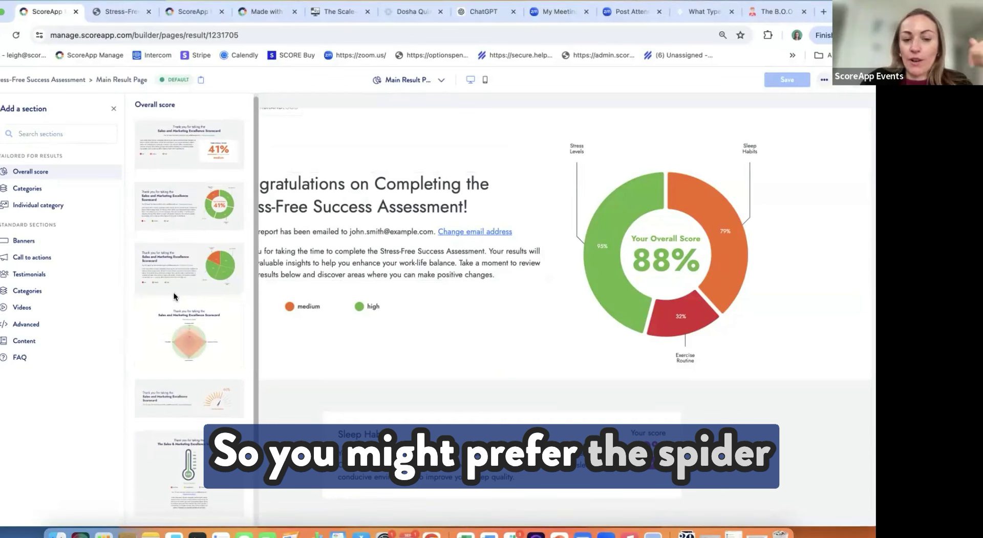
scroll(173, 295, "down", 3)
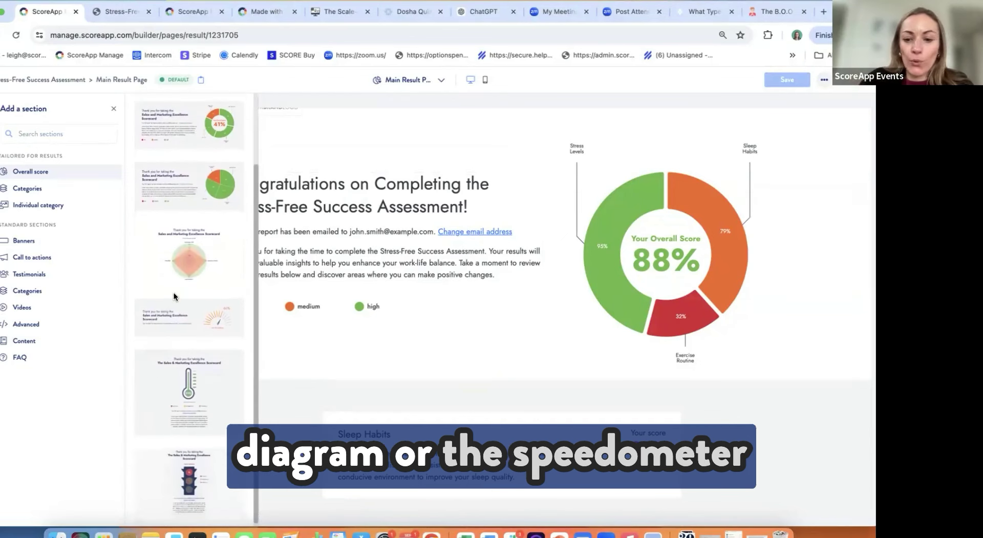
scroll(173, 296, "down", 1)
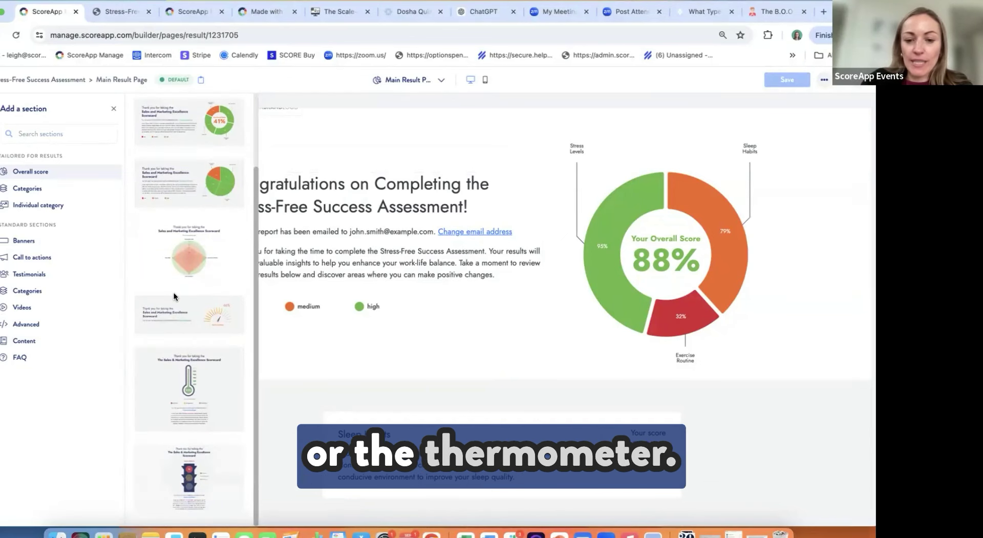
scroll(174, 292, "up", 4)
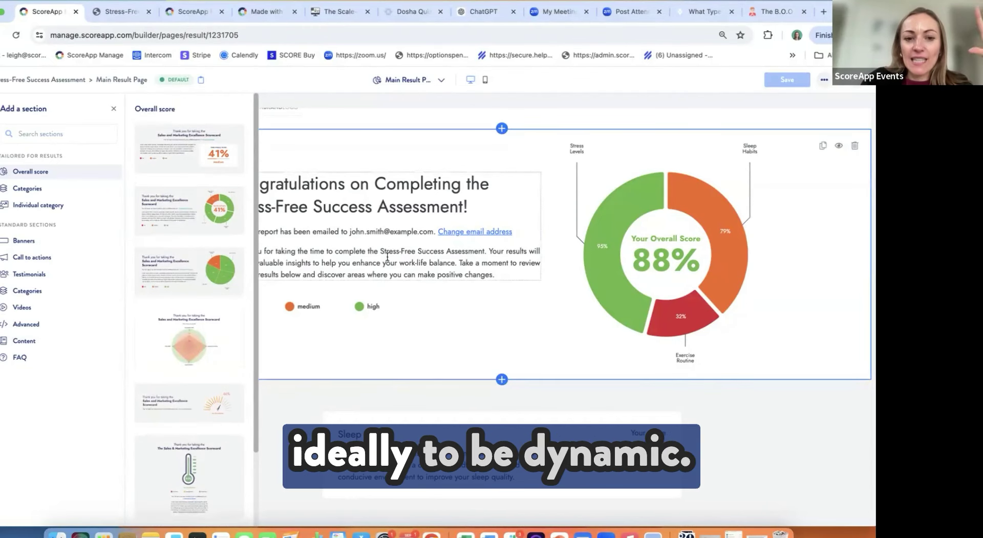
left_click(387, 256)
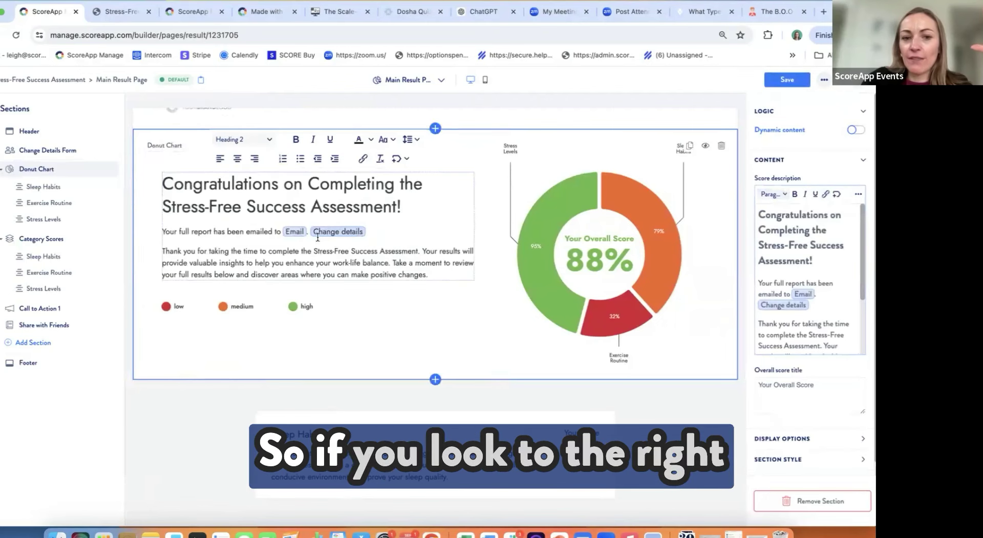
Step: Enable Overall Score dynamic content on the donut section and view its medium and high versions
left_click(860, 131)
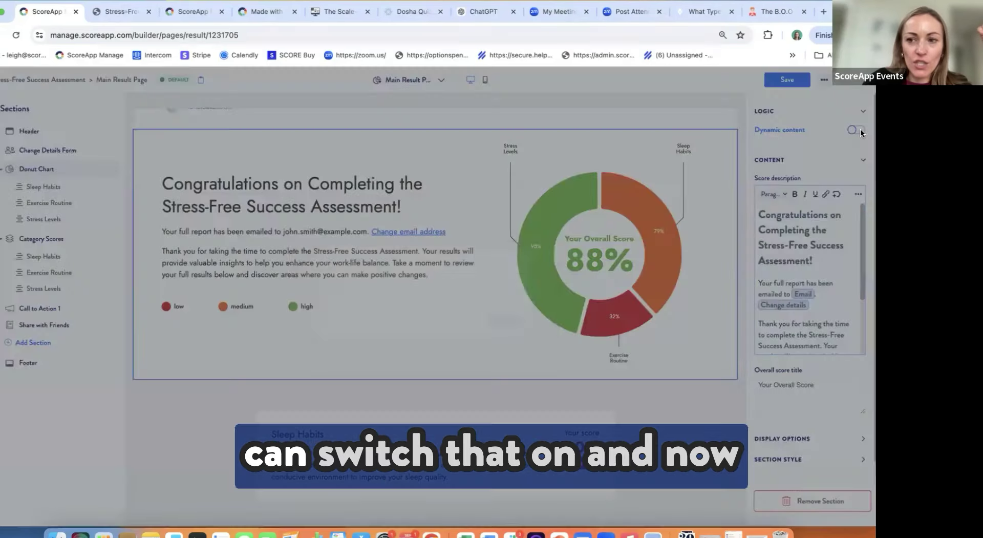
left_click(533, 333)
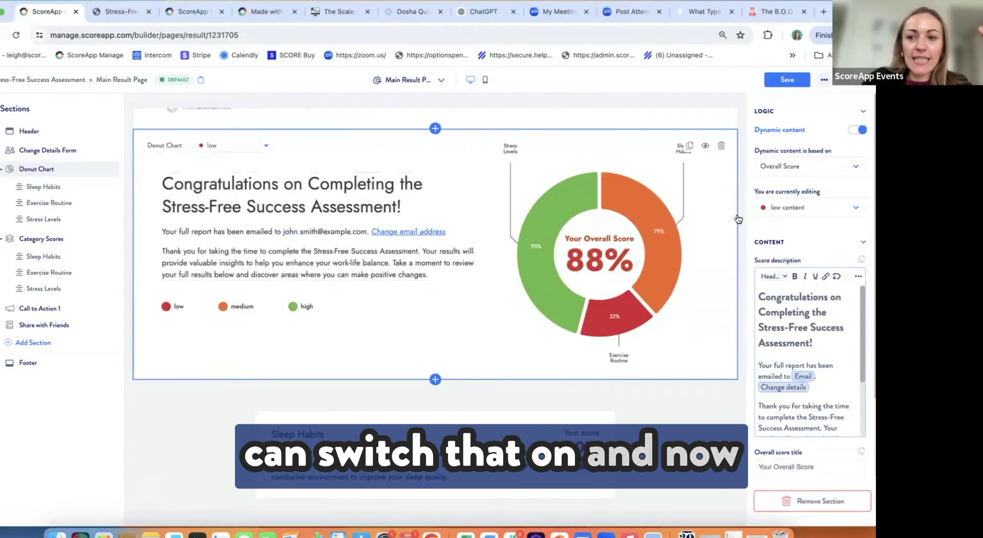
left_click(781, 213)
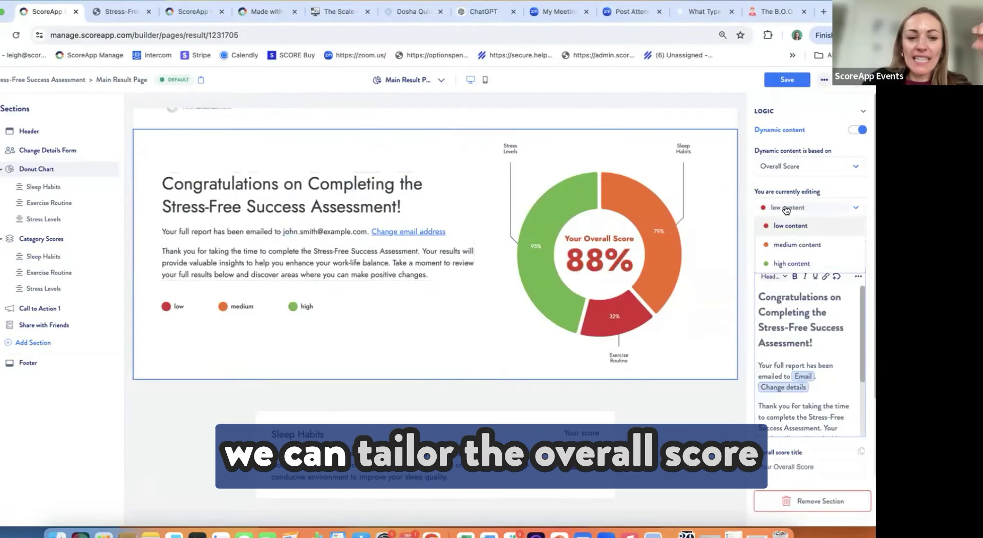
left_click(781, 245)
left_click(787, 208)
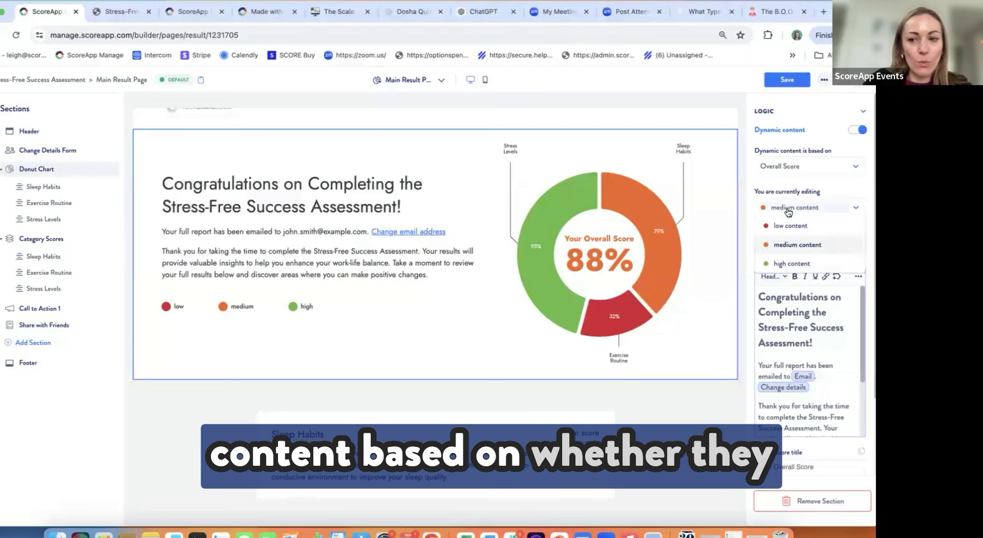
left_click(788, 262)
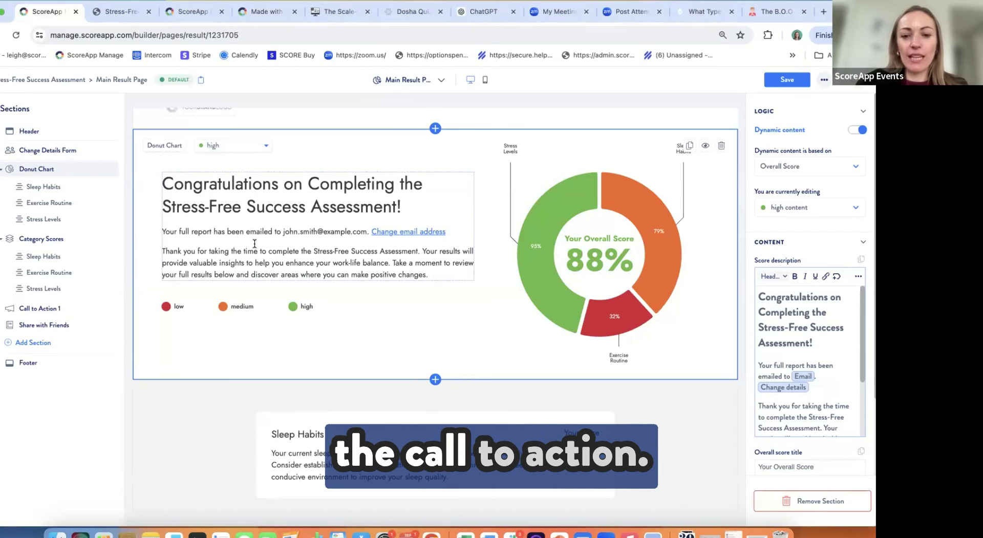
scroll(252, 247, "down", 5)
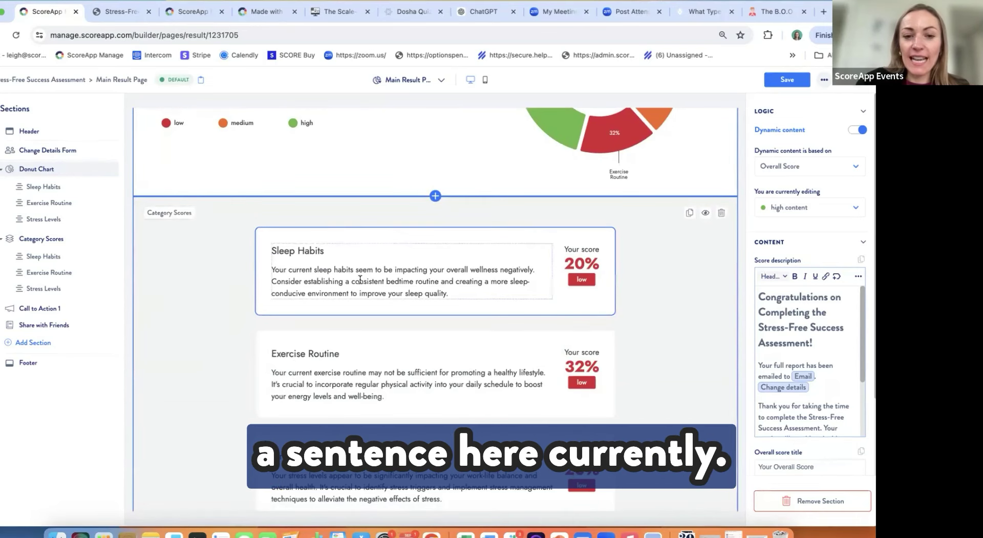
Step: Switch the Sleep Habits card between its medium and high score content, ending on high
left_click(359, 279)
left_click(788, 168)
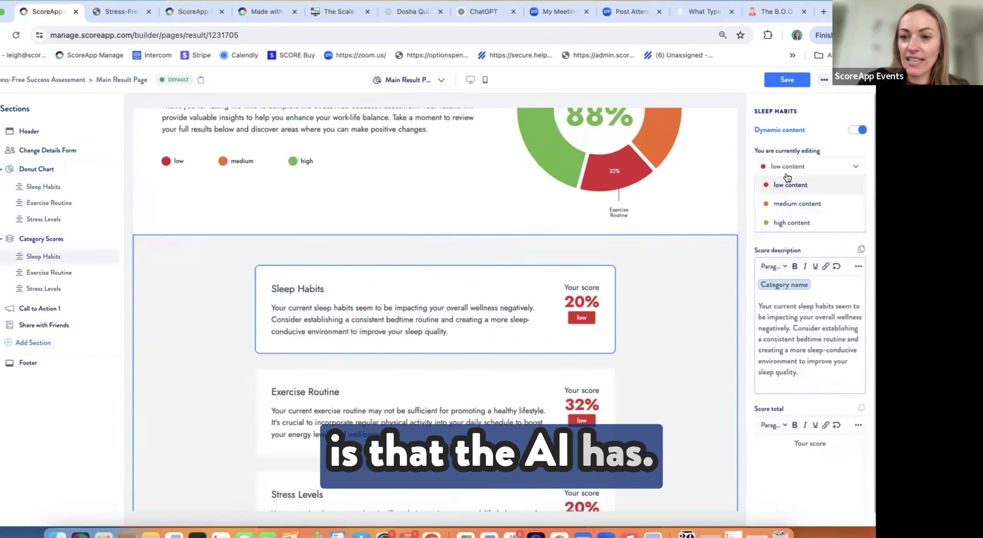
left_click(786, 204)
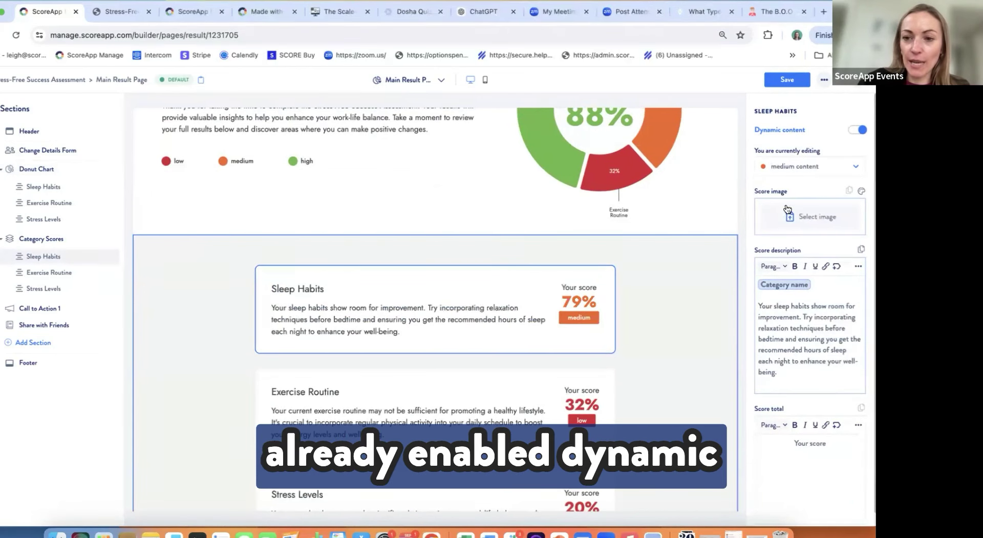
left_click(798, 172)
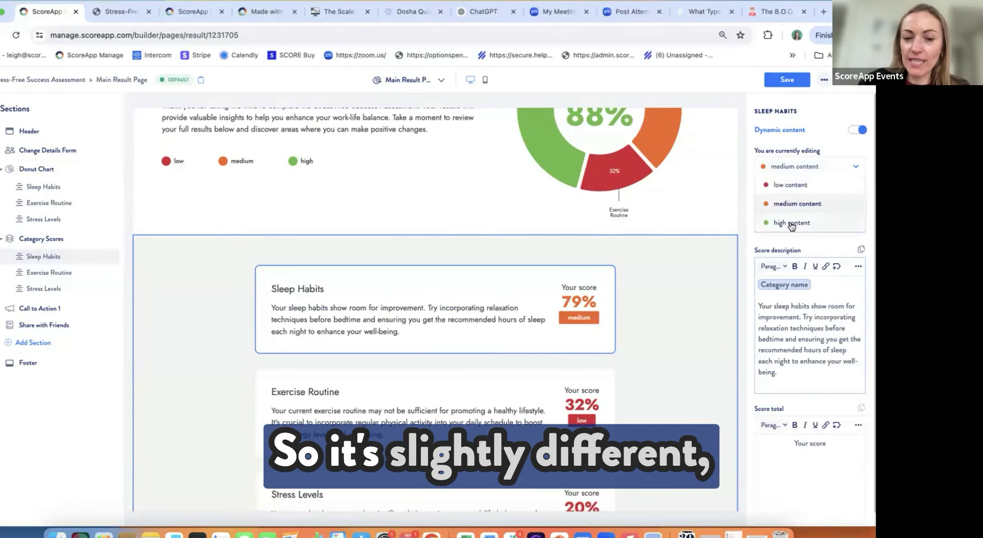
left_click(791, 224)
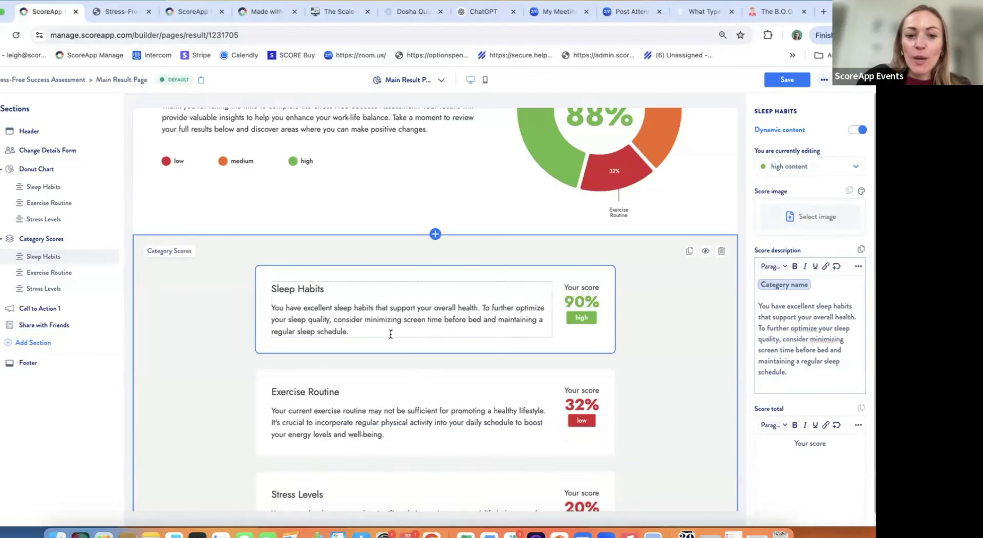
Step: Select the 90% high-score Sleep Habits description, deselect it, and bring up the Add a section library
scroll(386, 332, "down", 1)
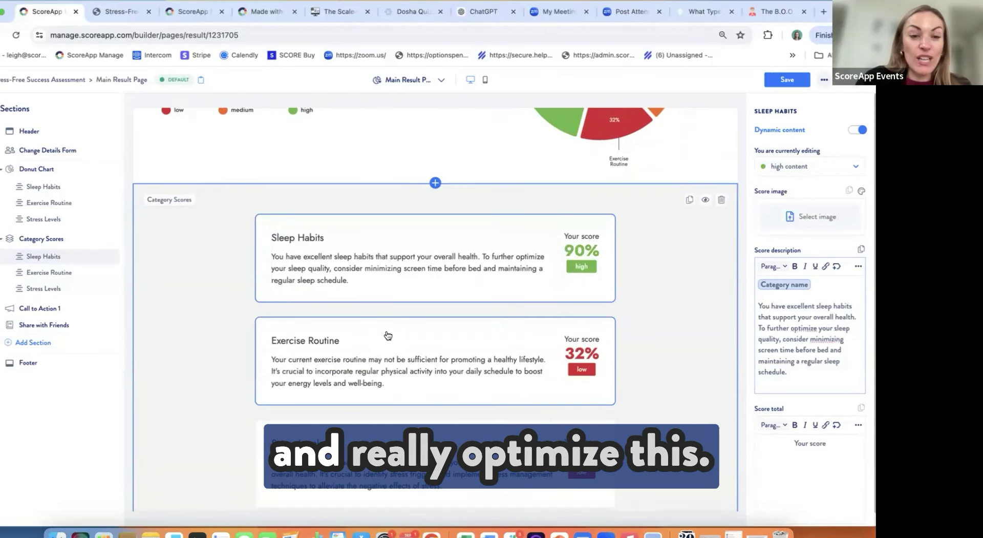
left_click(383, 278)
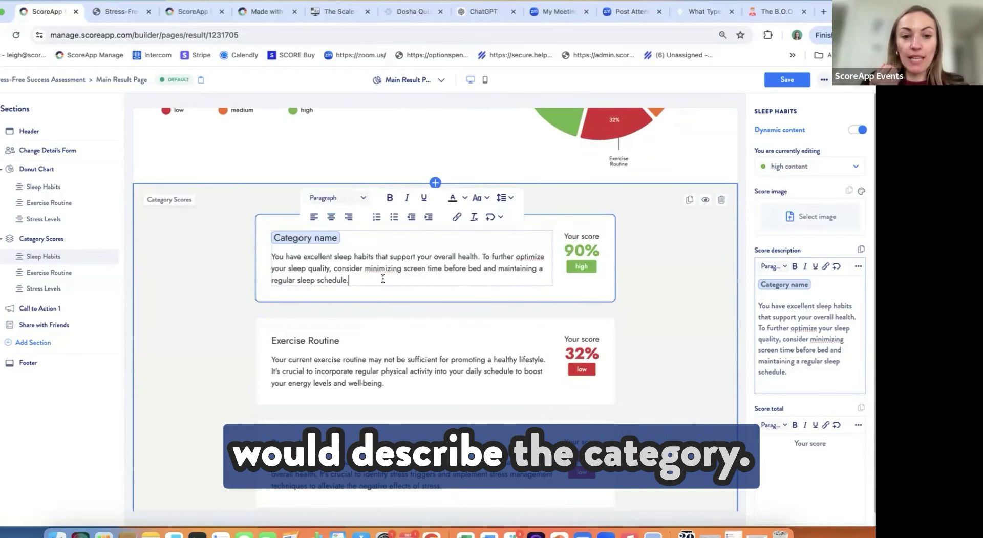
left_click(191, 286)
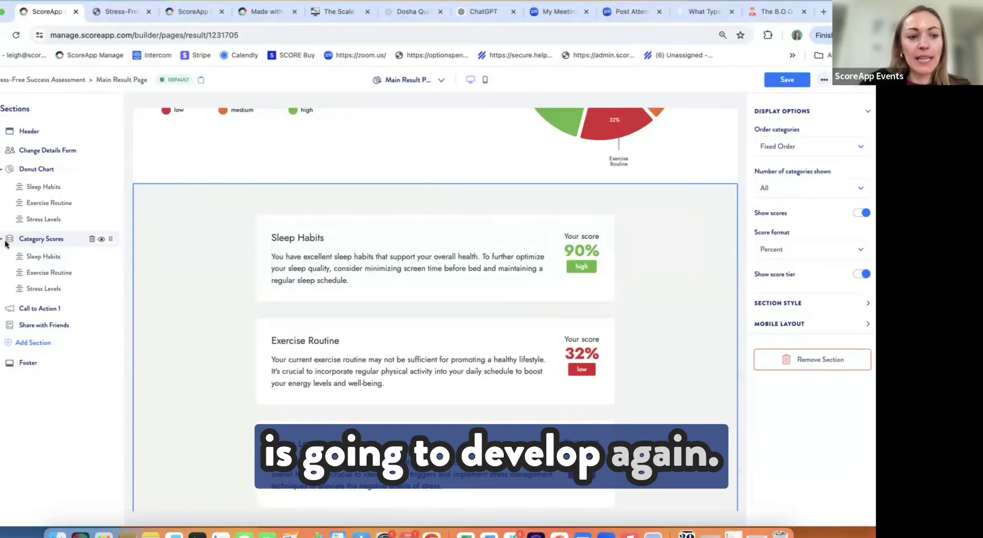
left_click(31, 342)
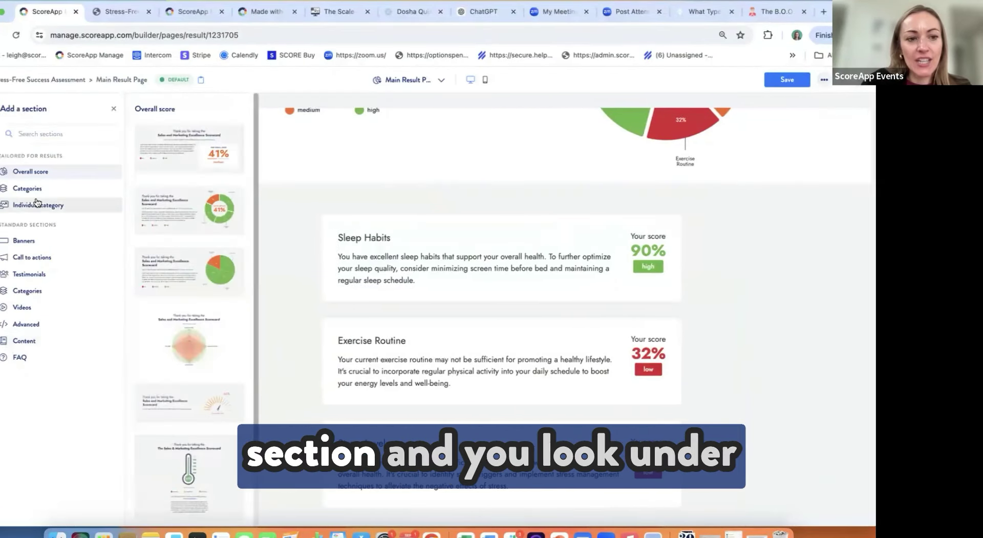
Step: Browse the Categories and Individual category templates and add the first individual category template
left_click(34, 191)
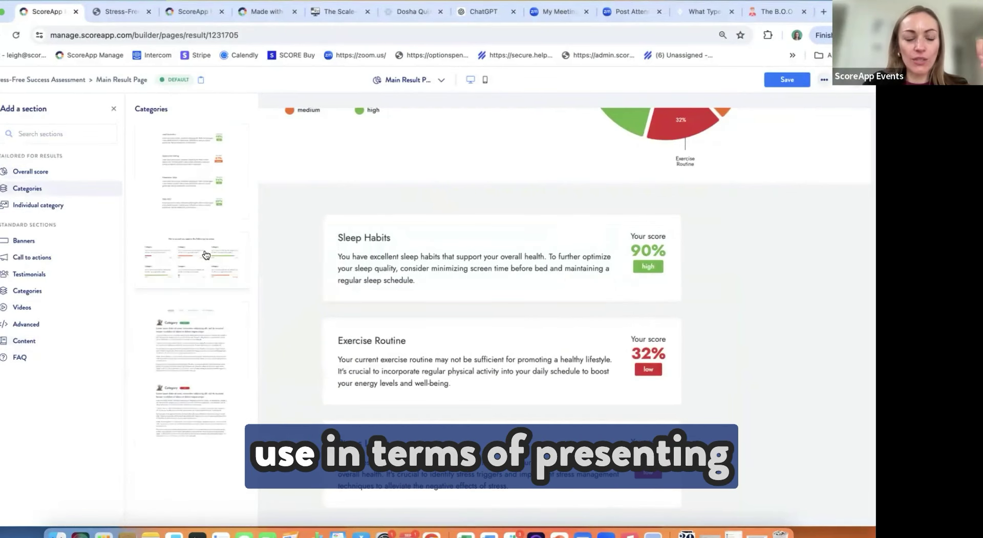
scroll(206, 254, "down", 1)
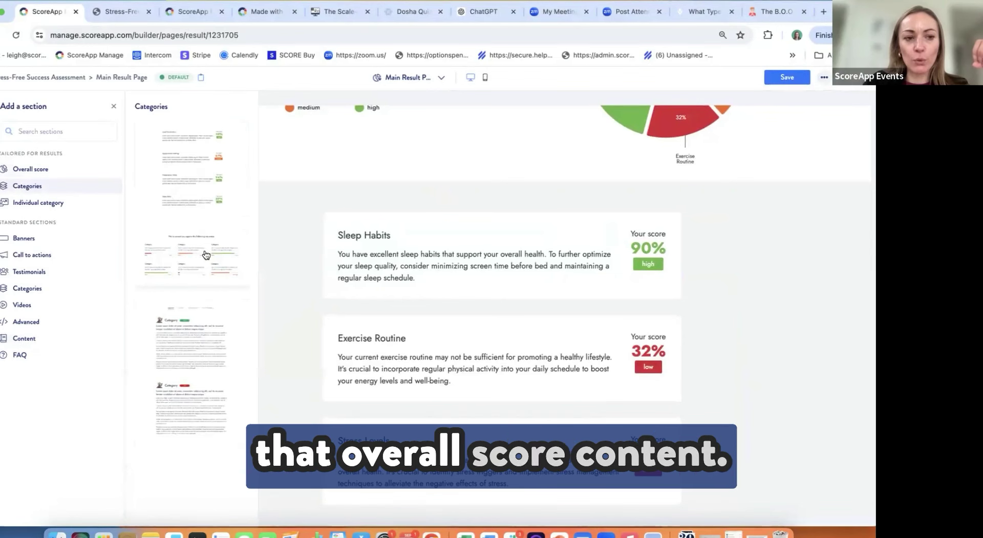
left_click(61, 205)
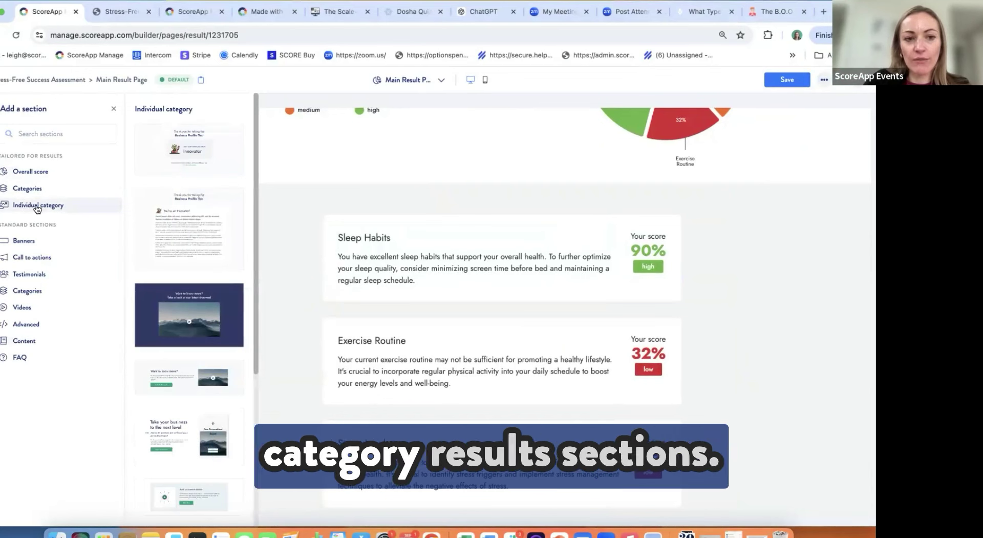
left_click(185, 154)
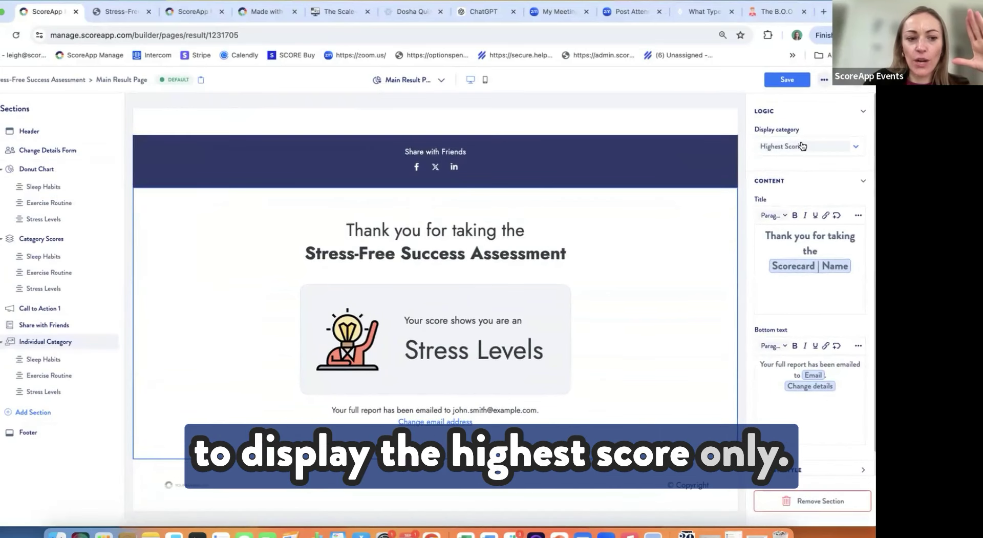
Step: Preview the Individual Category section for Exercise Routine and Stress Levels, then select Call to Action 1
left_click(49, 377)
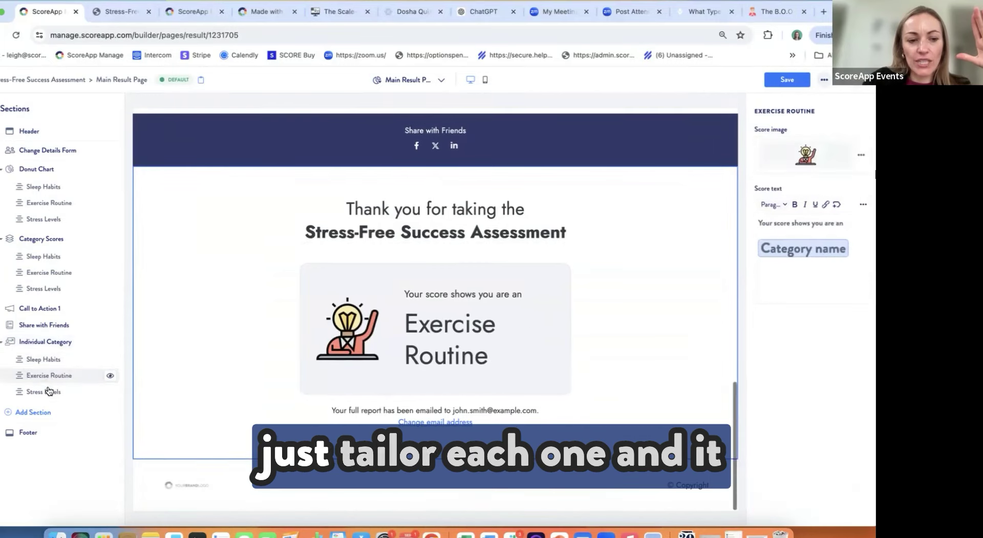
left_click(50, 391)
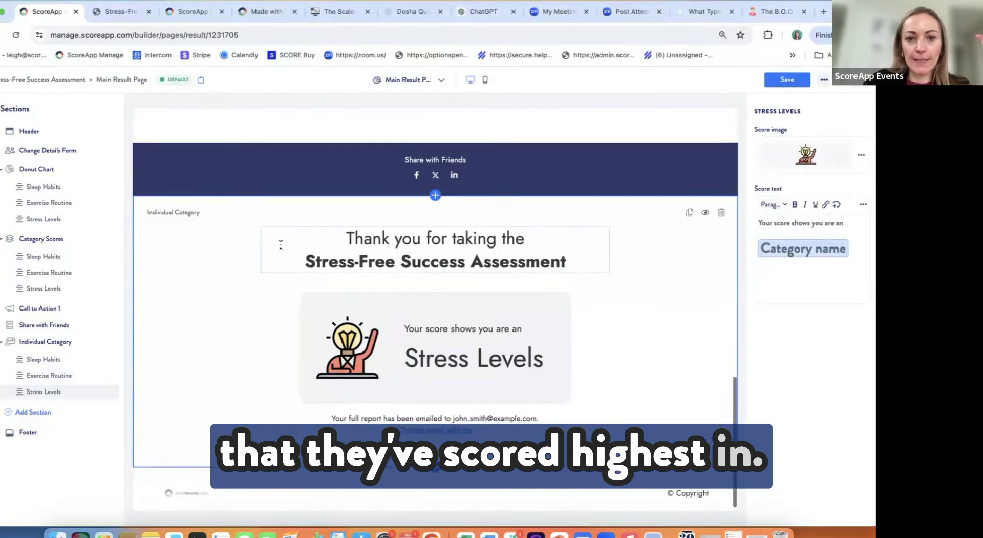
scroll(280, 244, "up", 10)
scroll(311, 246, "down", 8)
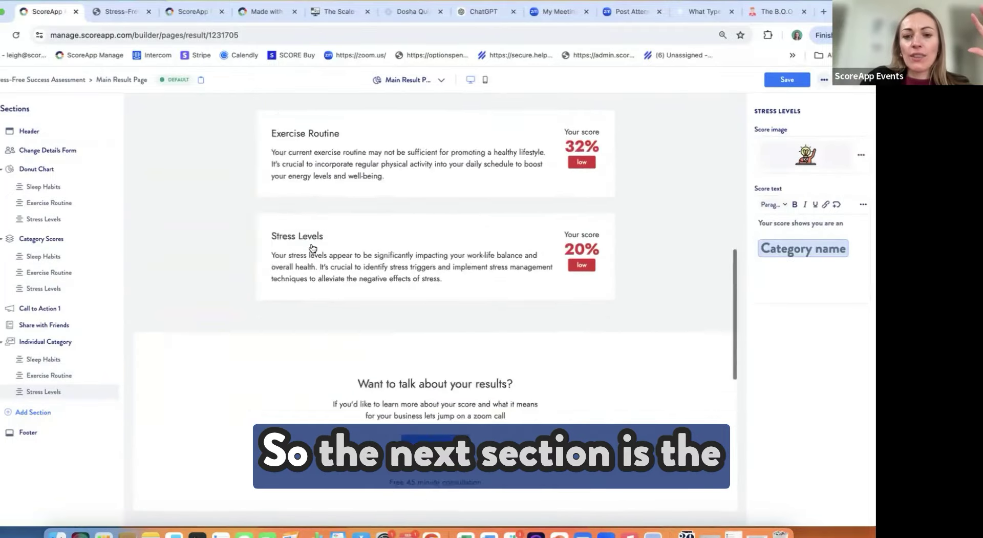
left_click(236, 281)
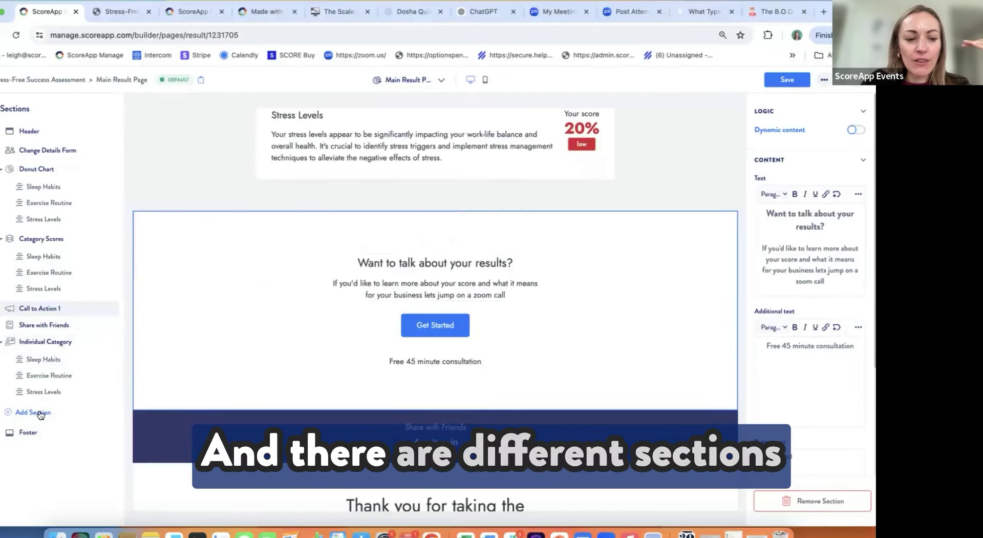
Step: Insert Banner 12, 'Take your business to the next level', from the Banners section templates
left_click(38, 410)
scroll(155, 342, "down", 5)
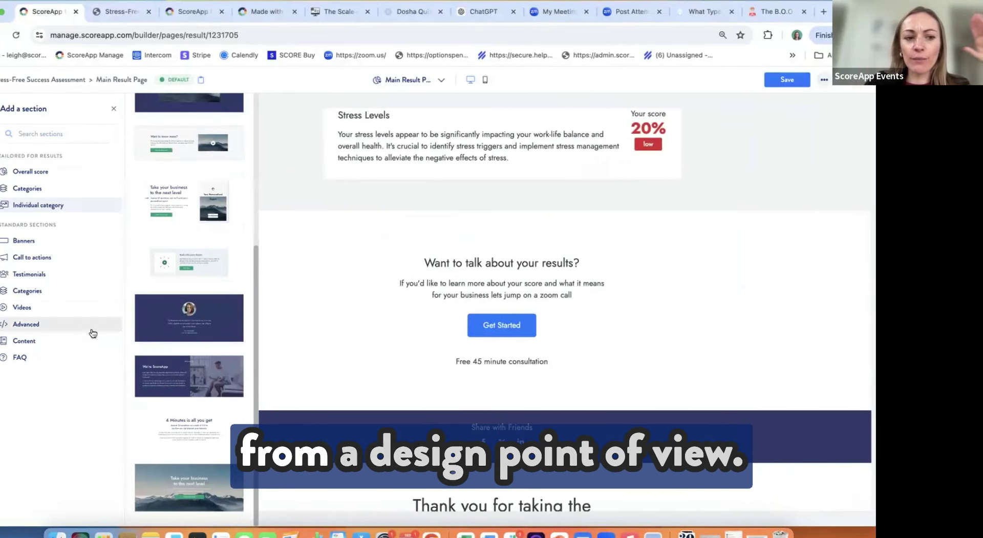
left_click(27, 242)
scroll(213, 346, "down", 5)
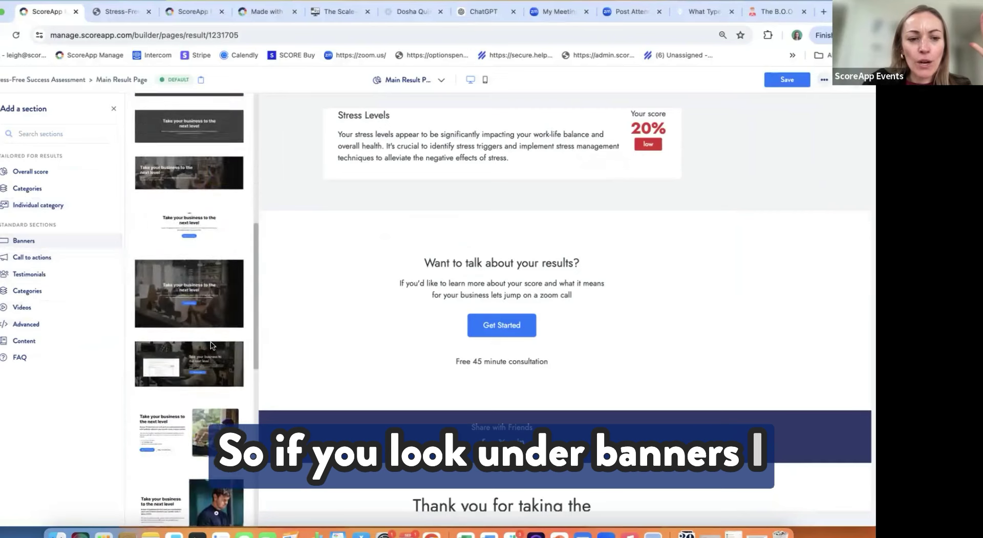
left_click(193, 178)
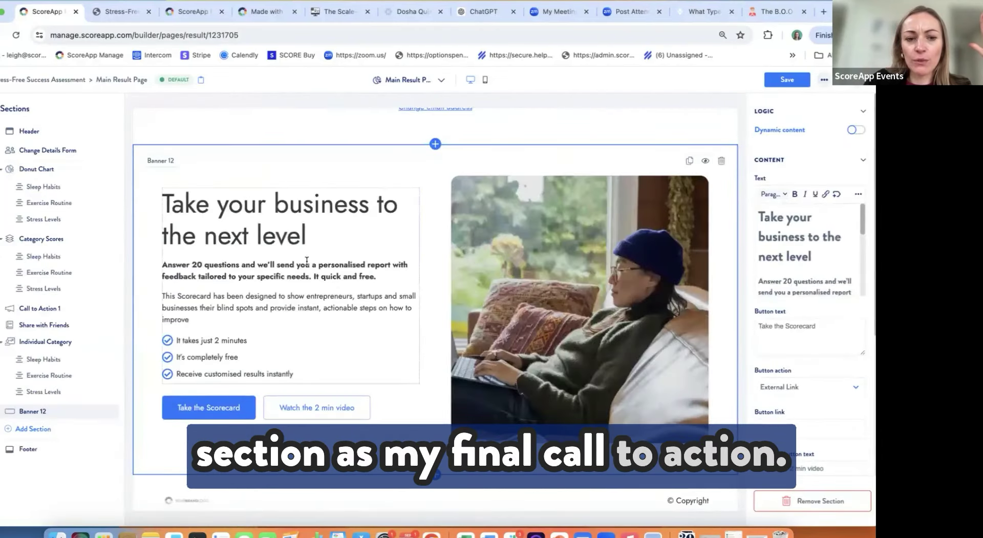
scroll(271, 338, "down", 1)
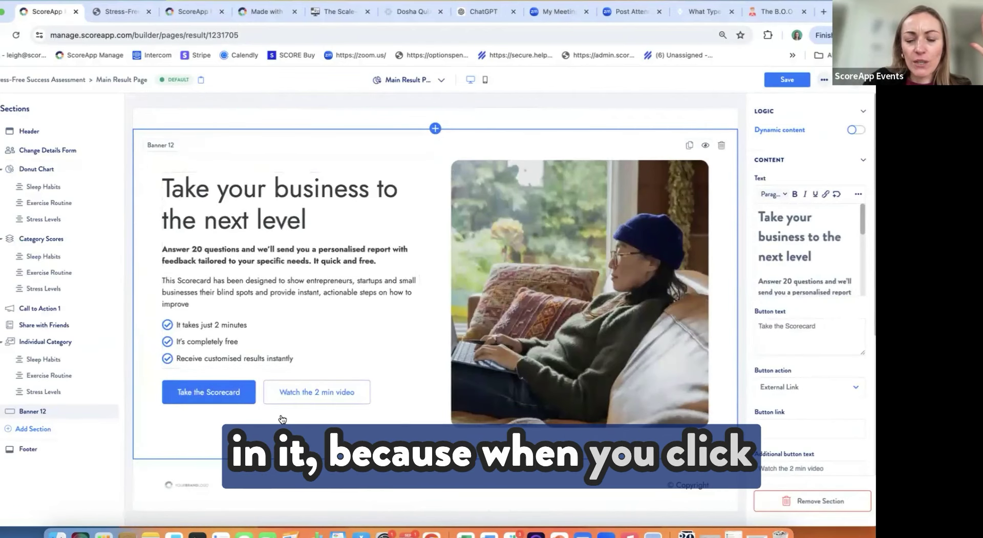
scroll(763, 276, "down", 5)
Step: Save and confirm the Main Result Page changes, then return to the Result Pages list
left_click(763, 276)
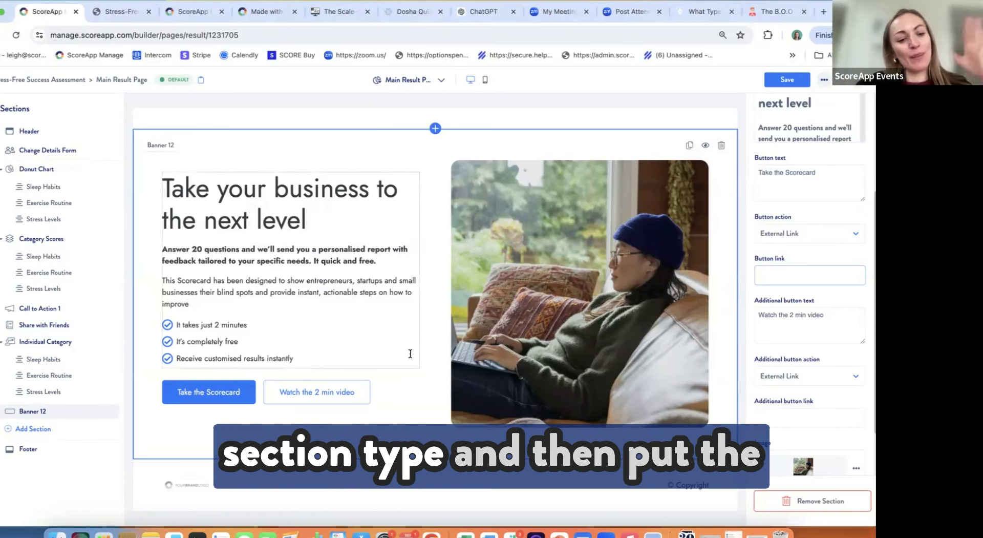
scroll(410, 321, "up", 15)
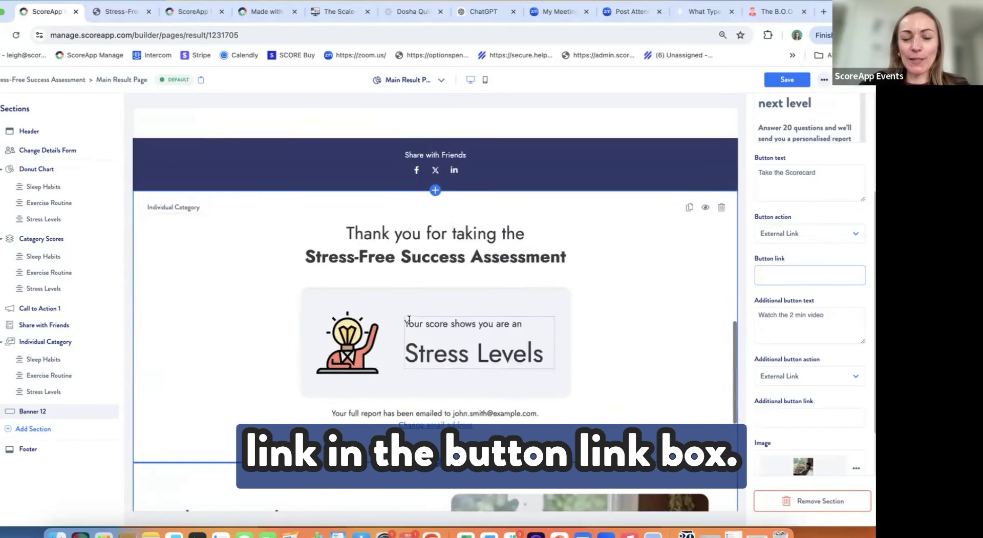
scroll(411, 323, "up", 10)
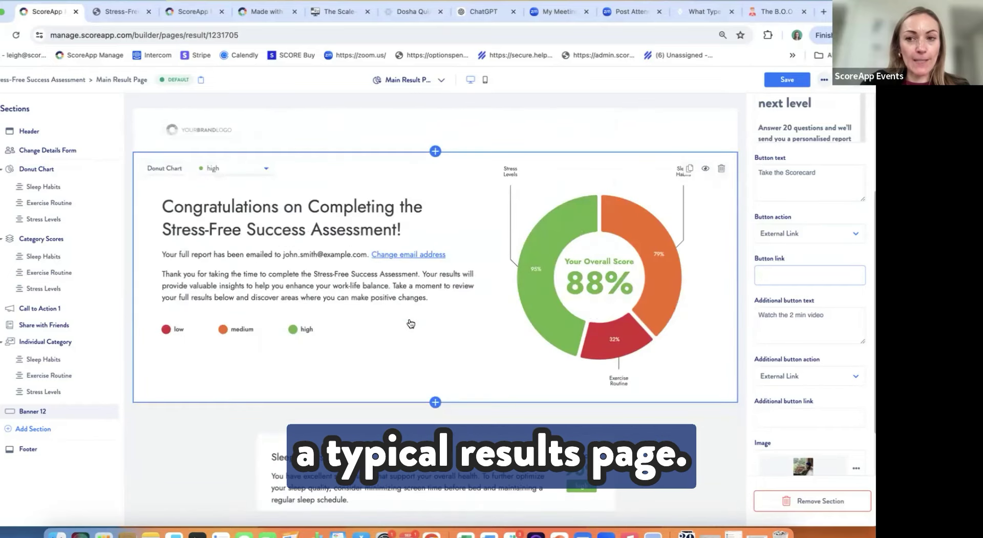
left_click(788, 81)
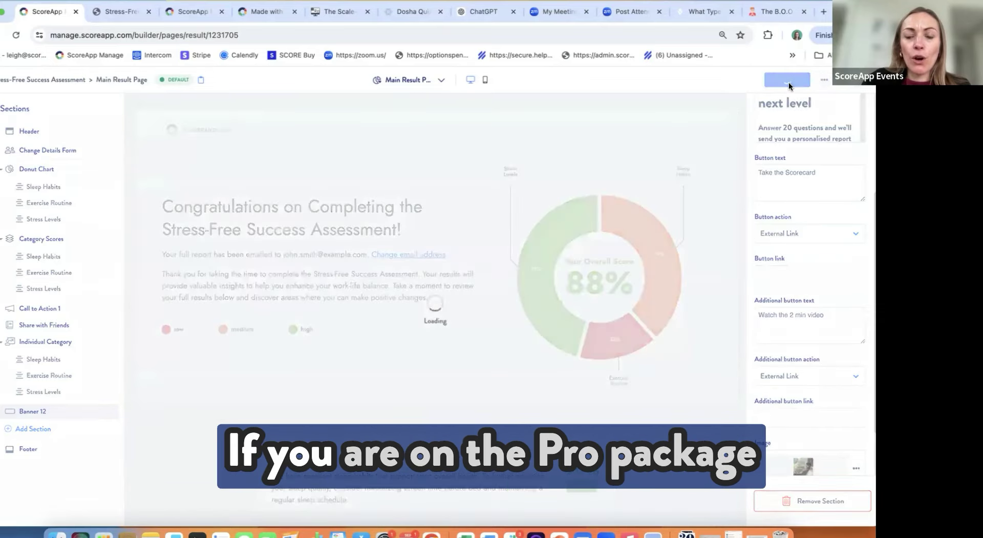
left_click(512, 285)
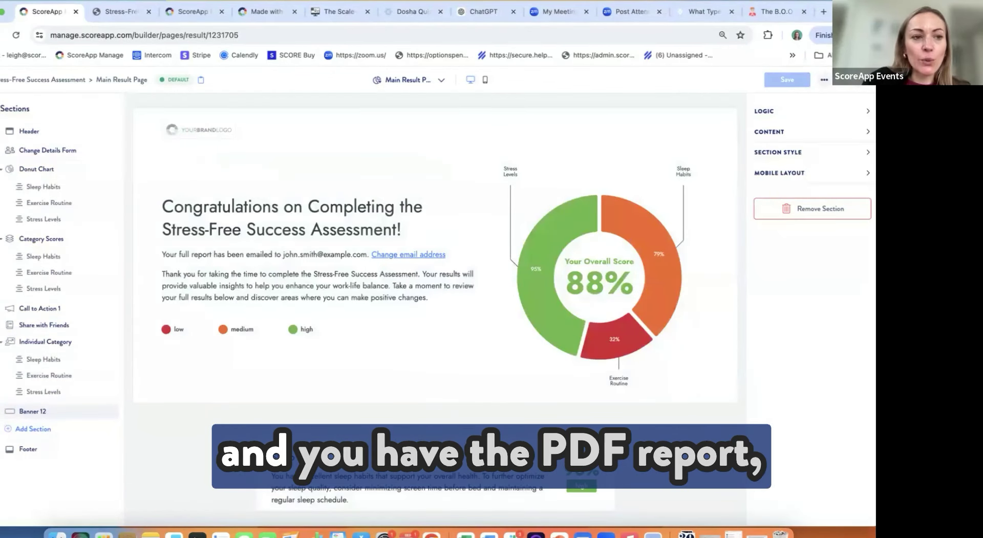
left_click(18, 106)
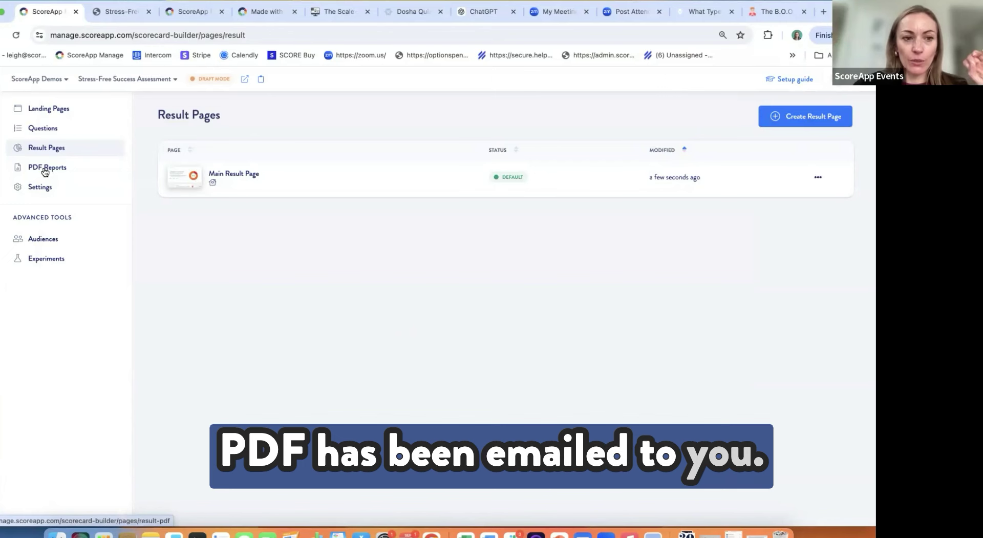
Step: Create a new PDF report titled 'test', starting without a template
left_click(46, 171)
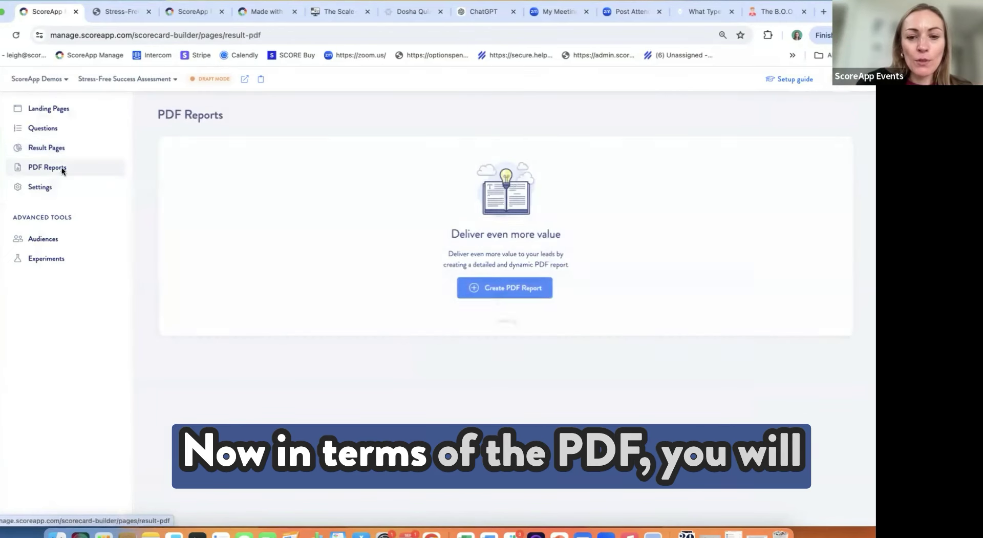
left_click(489, 291)
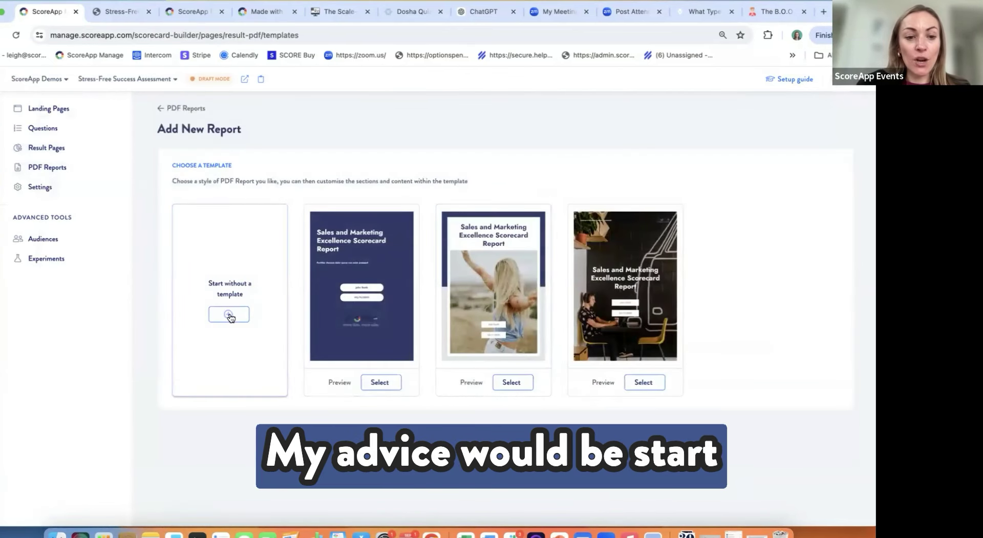
left_click(229, 314)
type("test")
left_click(524, 342)
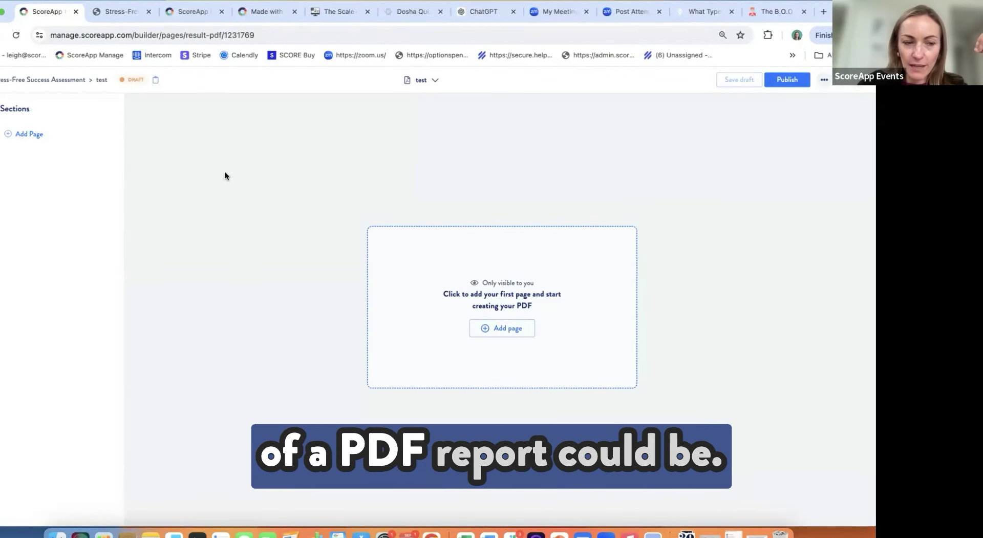
Step: Browse the General content, Overall score and Category scores page templates for the test report
left_click(39, 138)
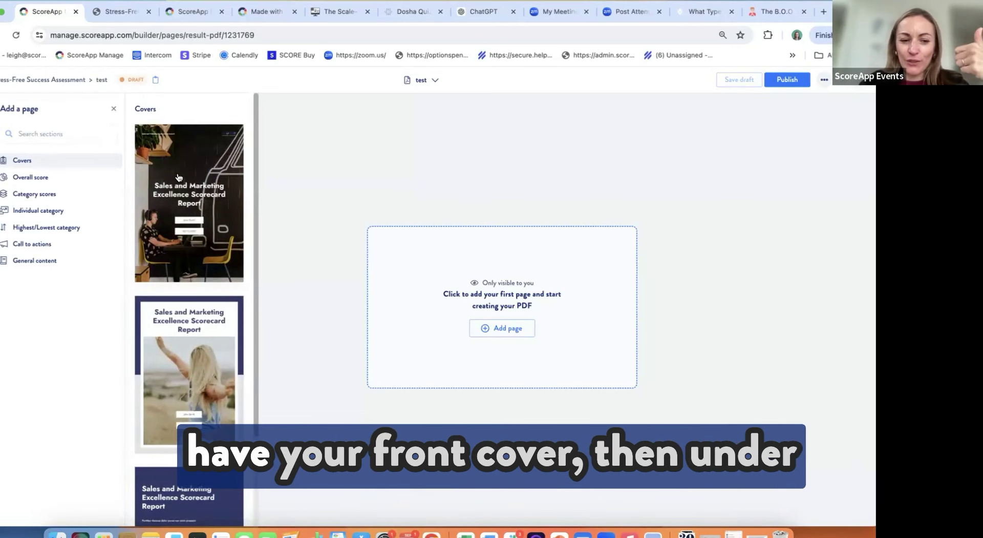
left_click(38, 261)
scroll(180, 307, "down", 2)
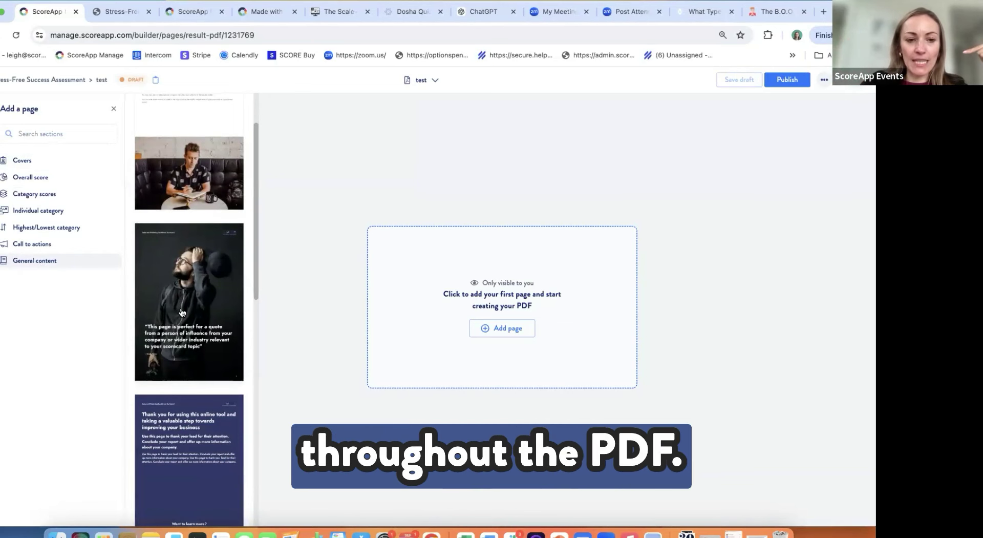
left_click(34, 177)
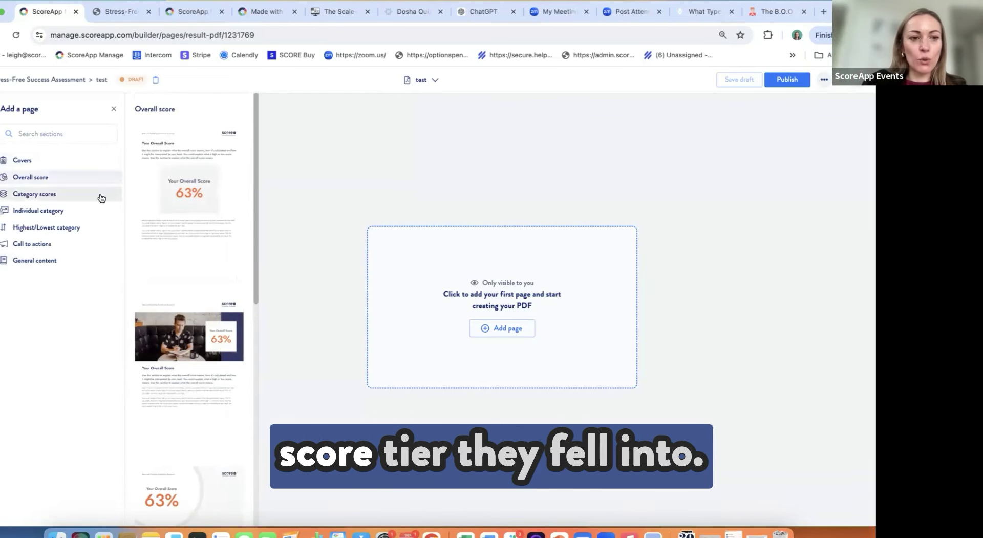
left_click(62, 195)
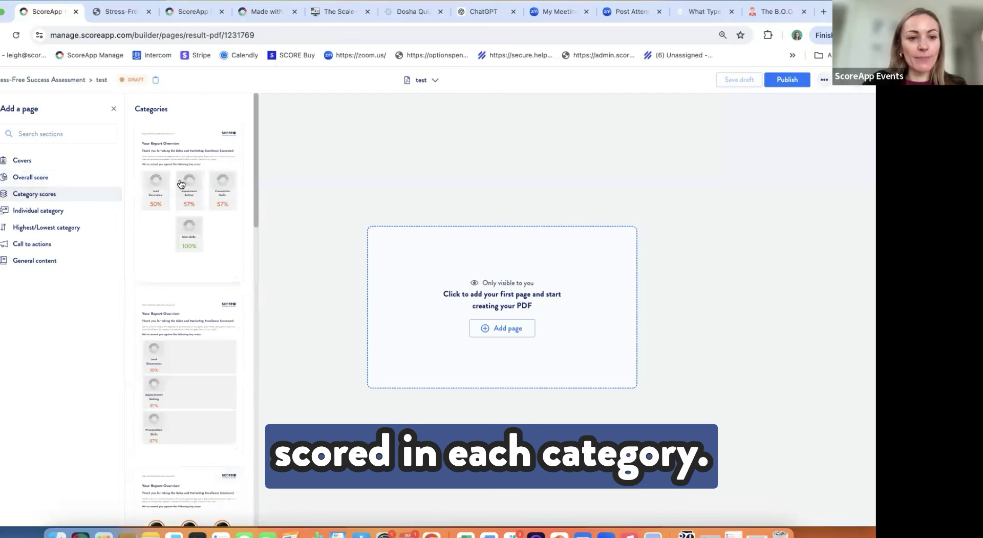
Step: Look through Individual category, Call to actions and General content page templates, then return to PDF Reports
left_click(56, 211)
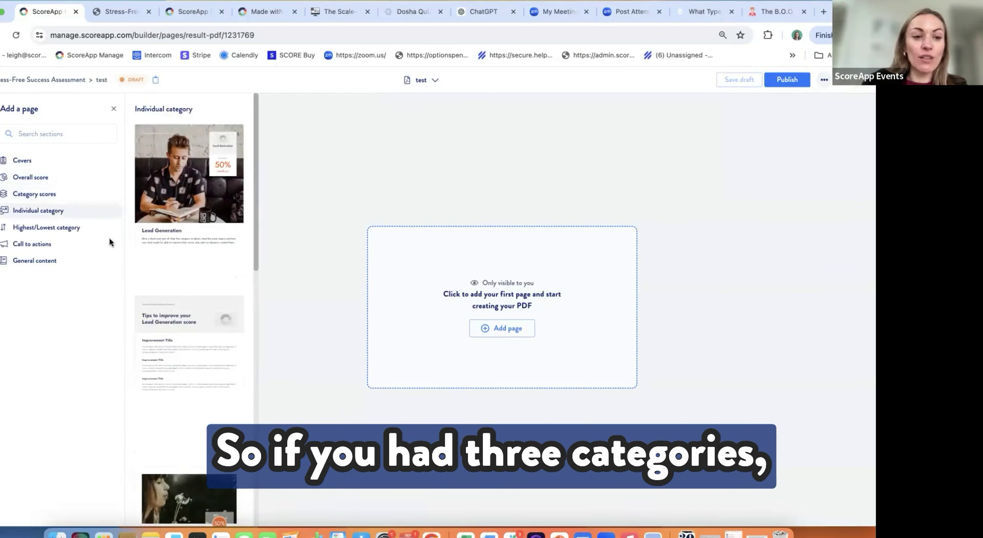
scroll(182, 200, "down", 1)
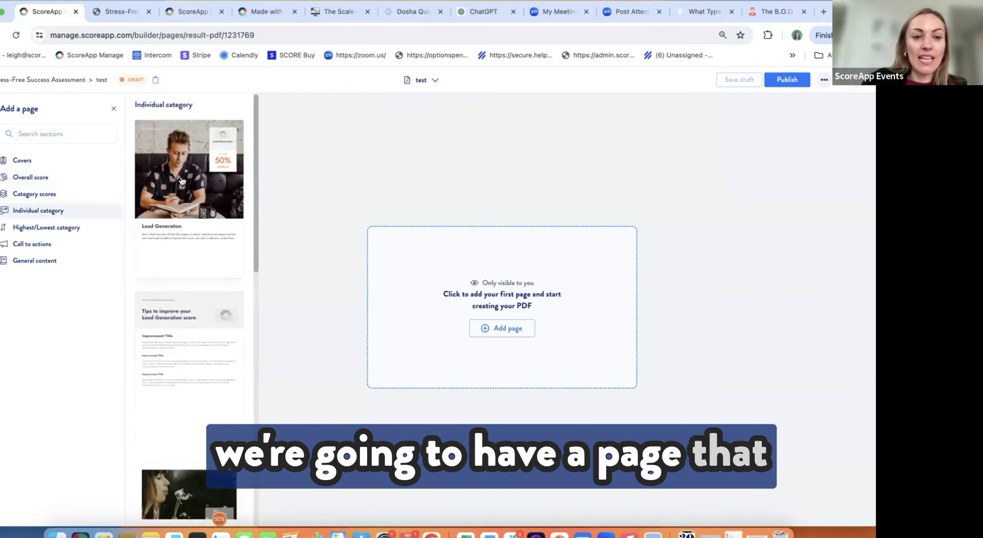
scroll(182, 198, "down", 3)
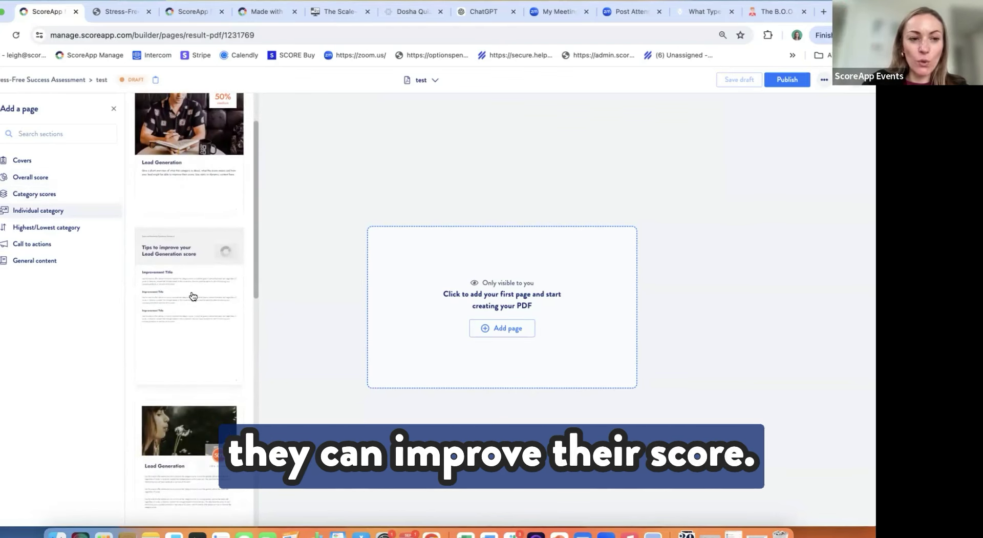
scroll(193, 296, "down", 3)
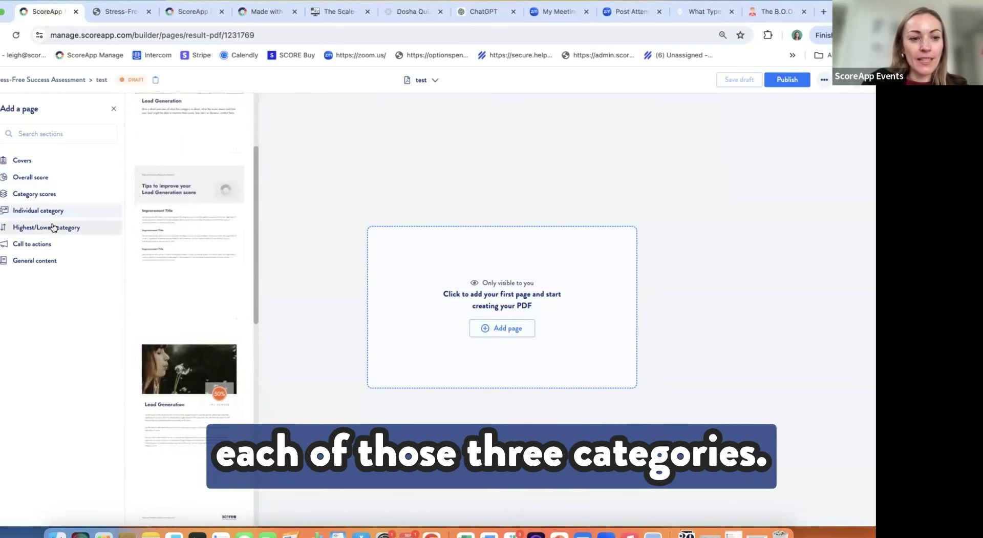
left_click(35, 242)
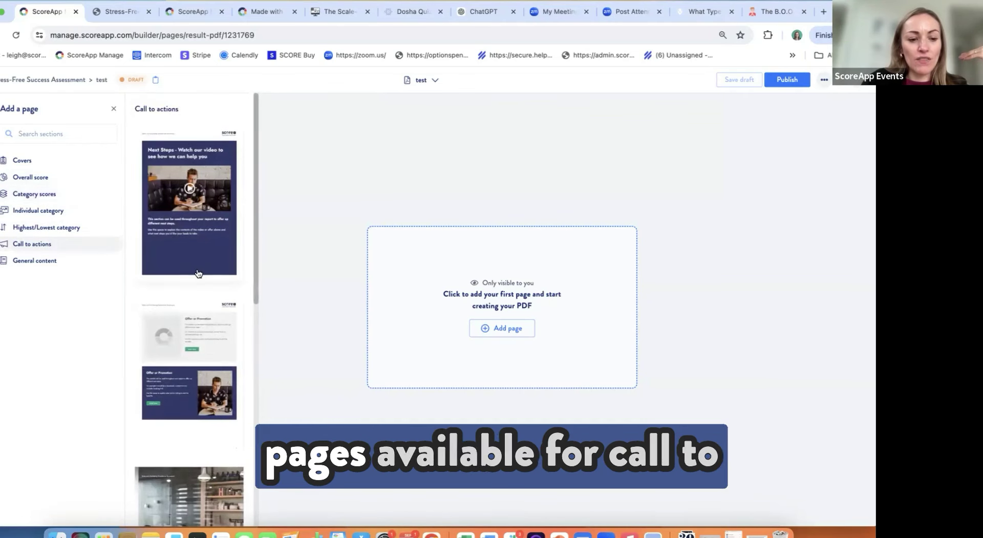
scroll(198, 273, "down", 1)
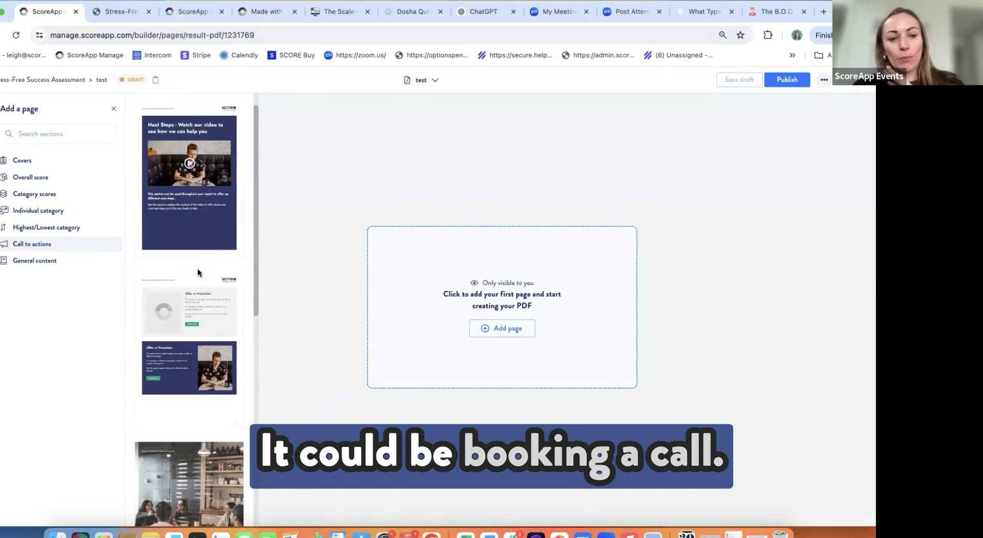
left_click(42, 262)
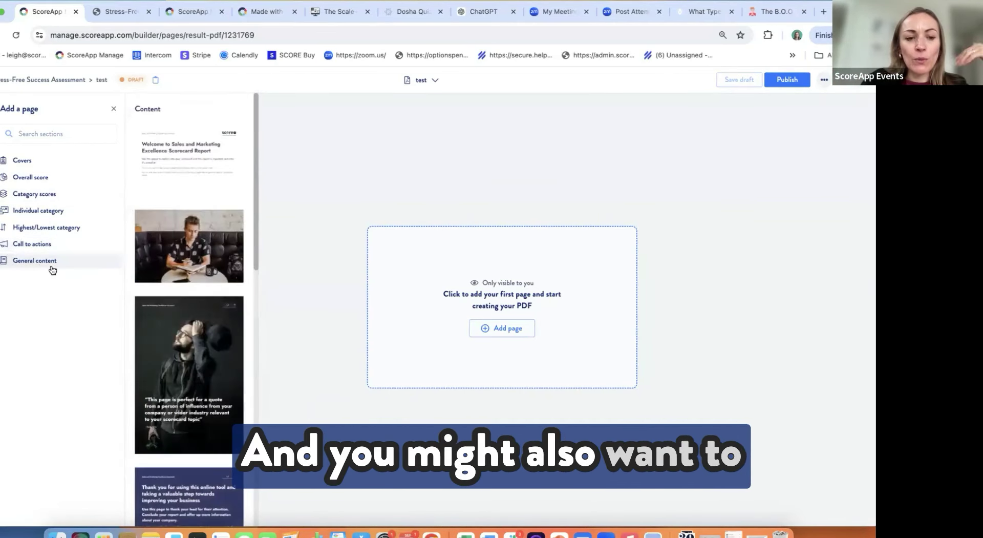
scroll(193, 326, "down", 2)
scroll(187, 323, "down", 3)
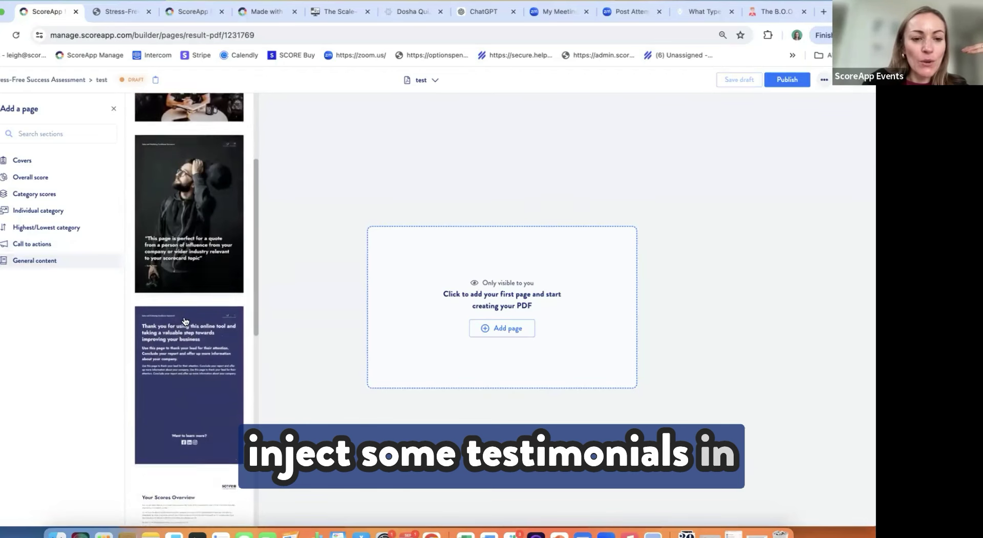
scroll(186, 321, "down", 1)
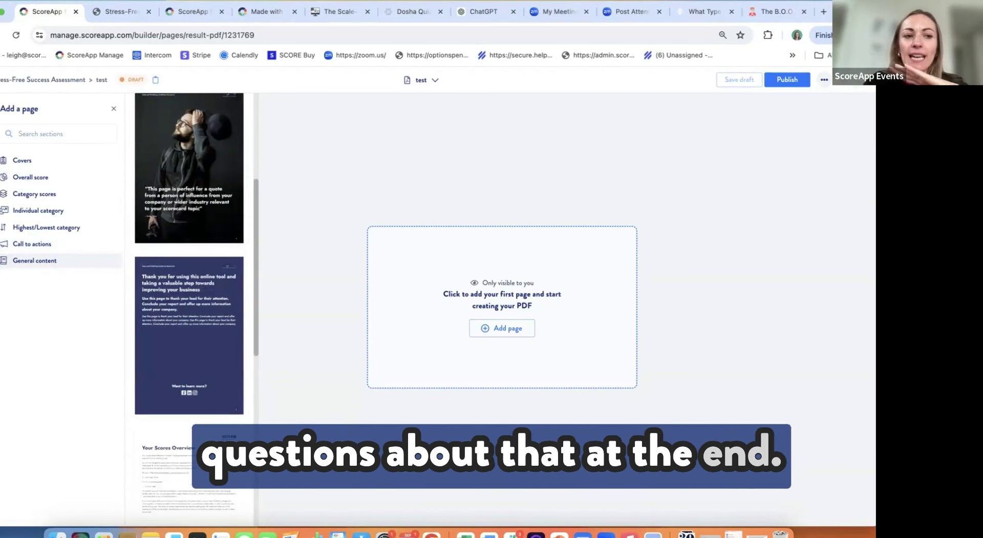
left_click(244, 235)
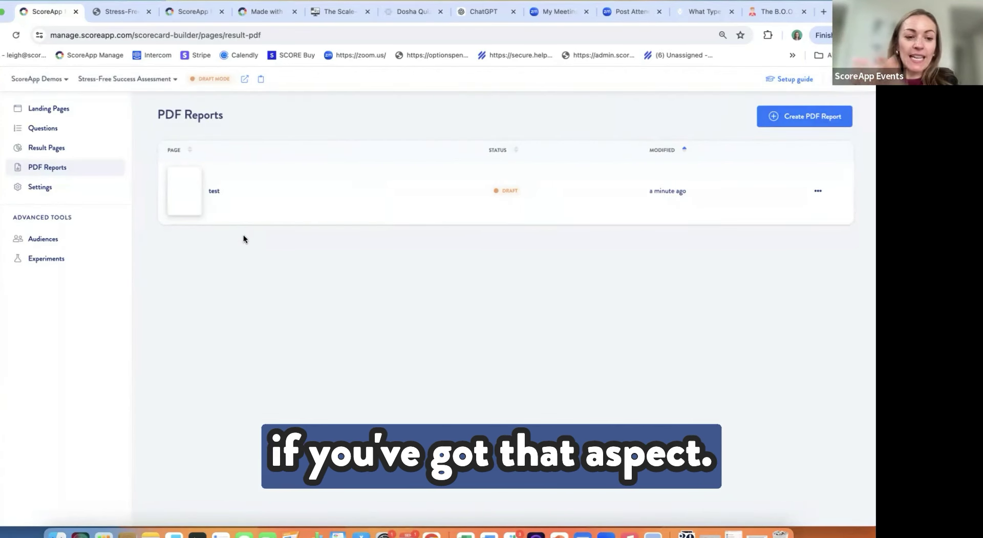
Step: Review the Result Email content in Settings and switch Send Result Email to NO
left_click(48, 193)
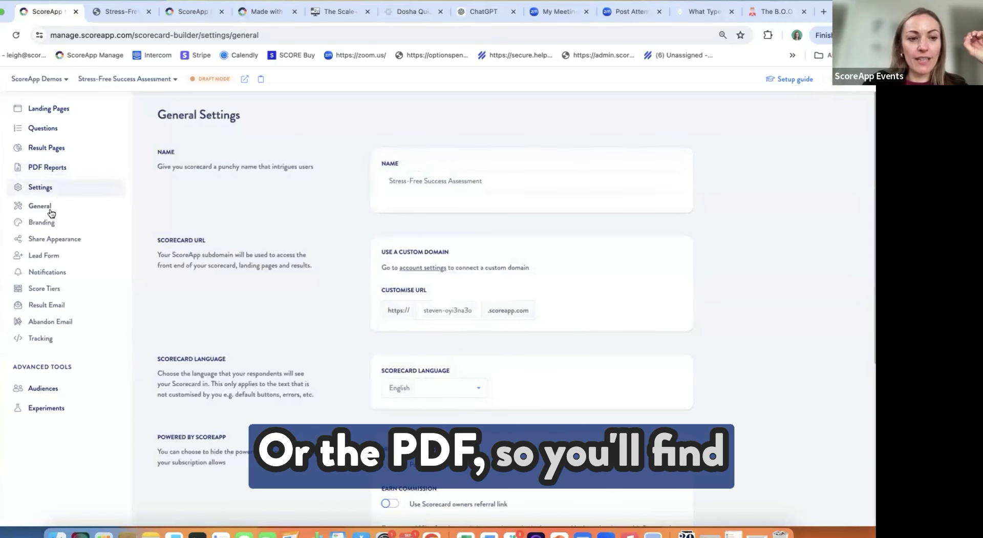
left_click(62, 306)
scroll(294, 351, "down", 3)
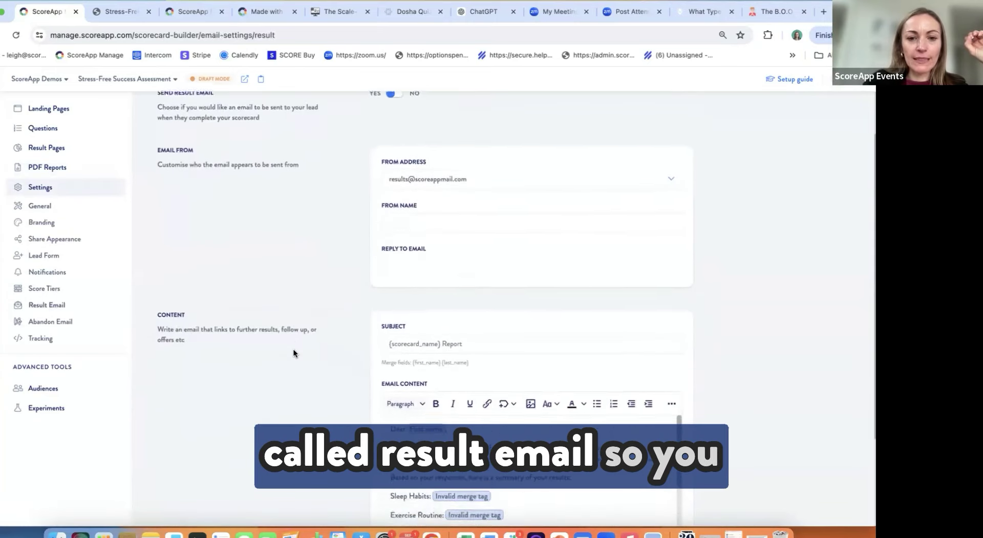
scroll(294, 351, "down", 2)
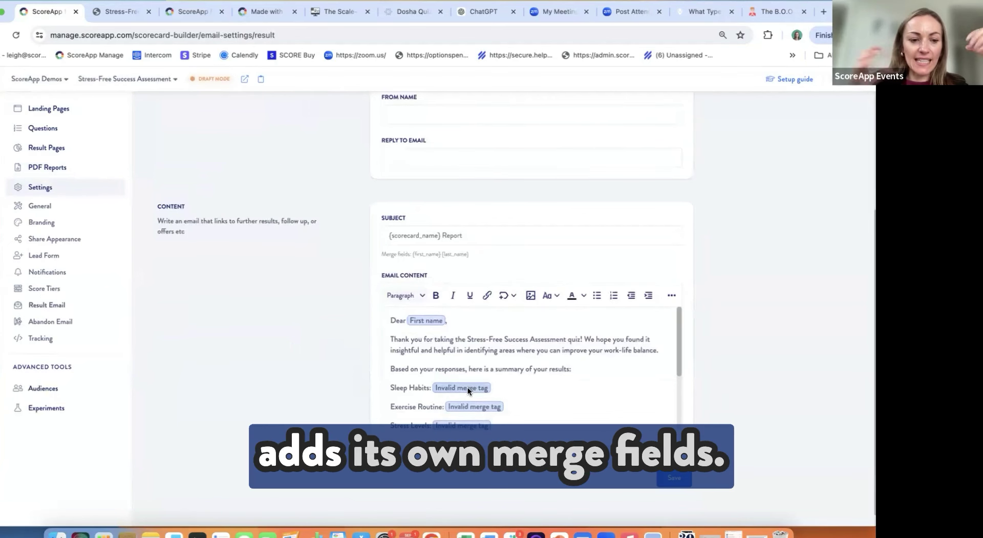
scroll(468, 386, "down", 4)
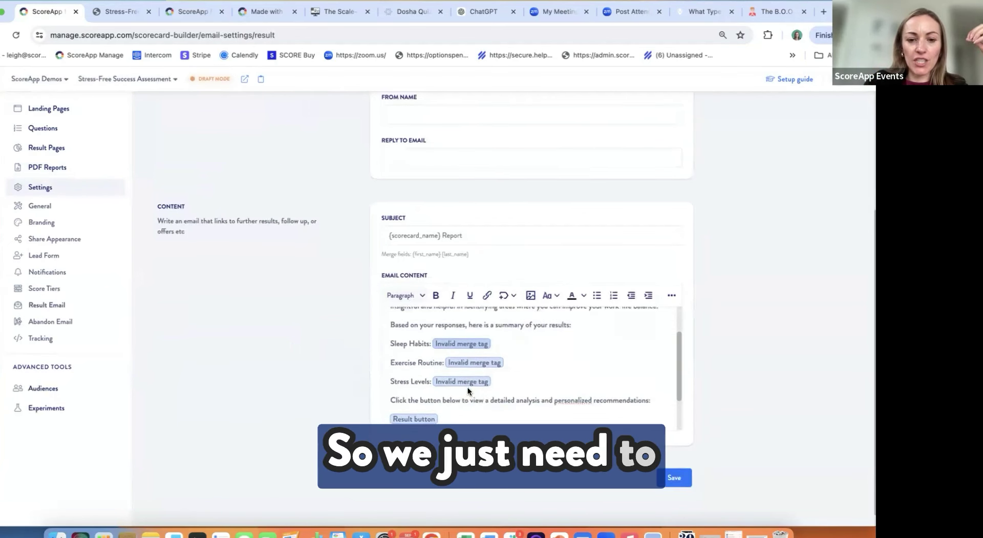
scroll(468, 387, "up", 6)
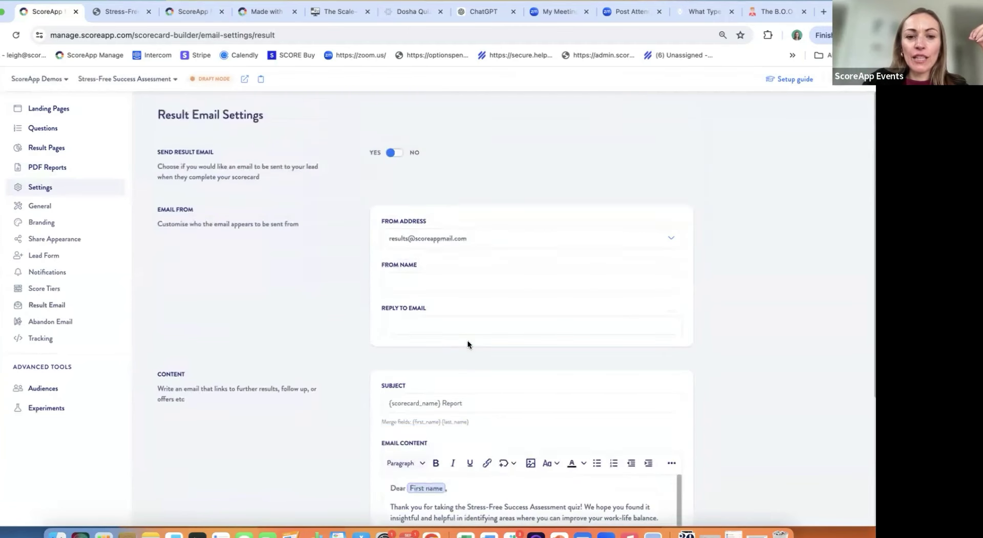
left_click(399, 154)
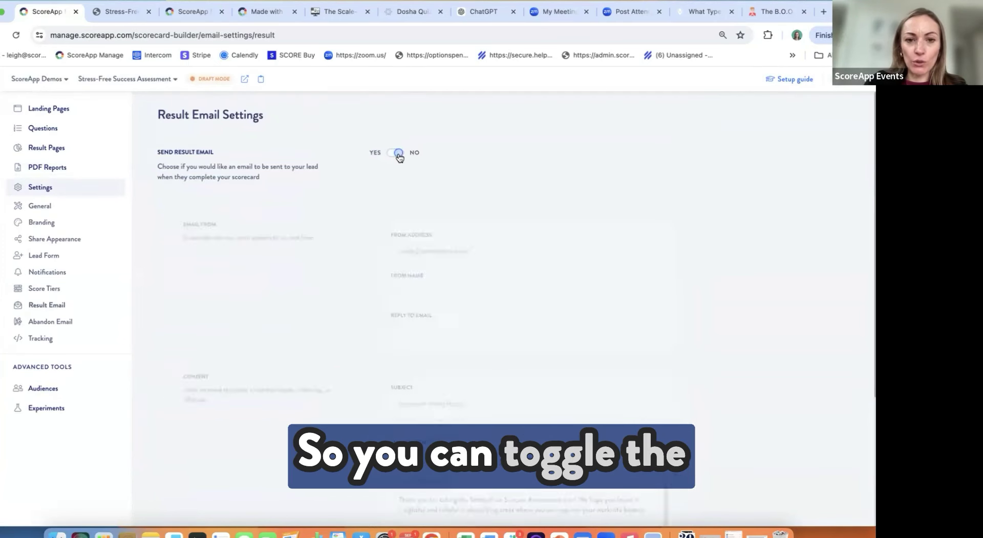
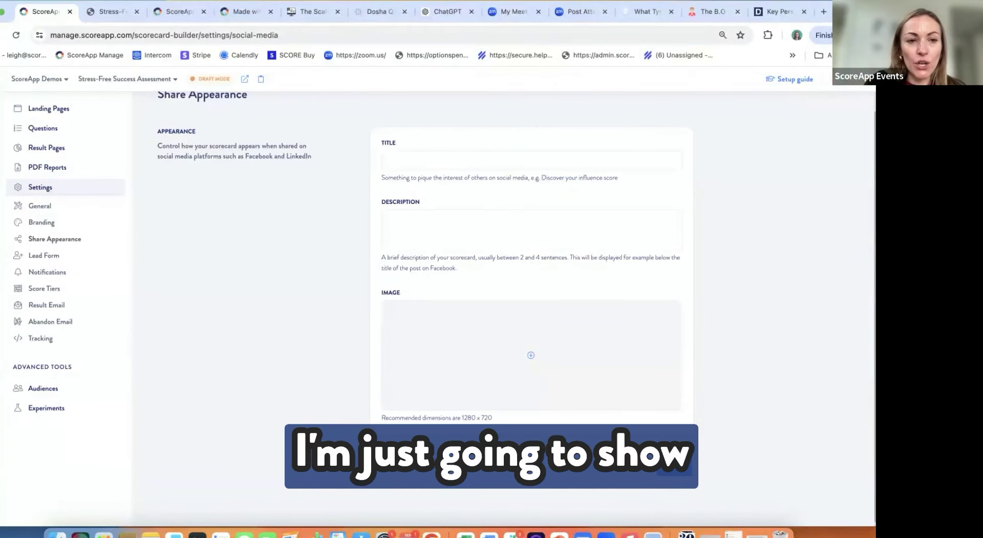
Step: Switch to the Unleash Your Brand Potential dashboard and open its list of 13 leads
left_click(184, 11)
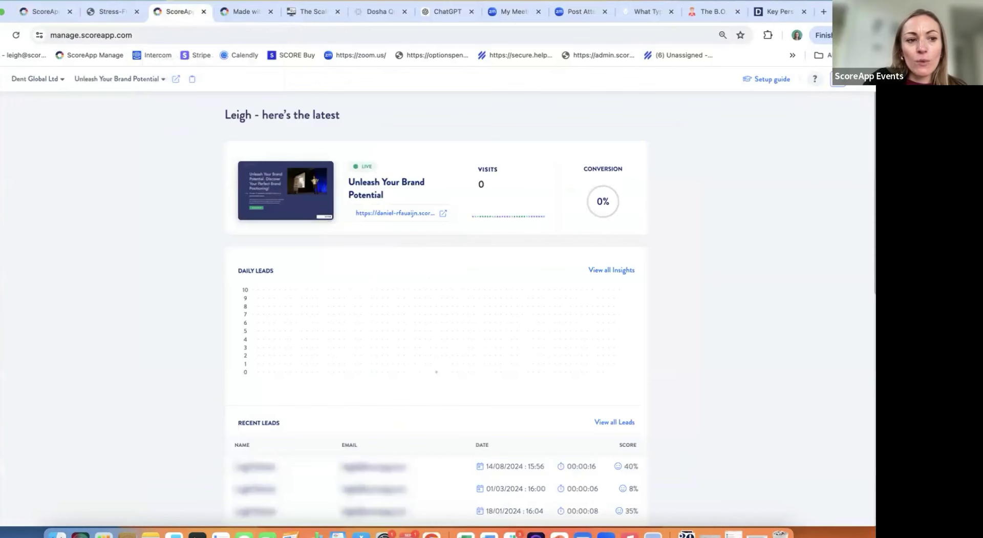
left_click(1, 180)
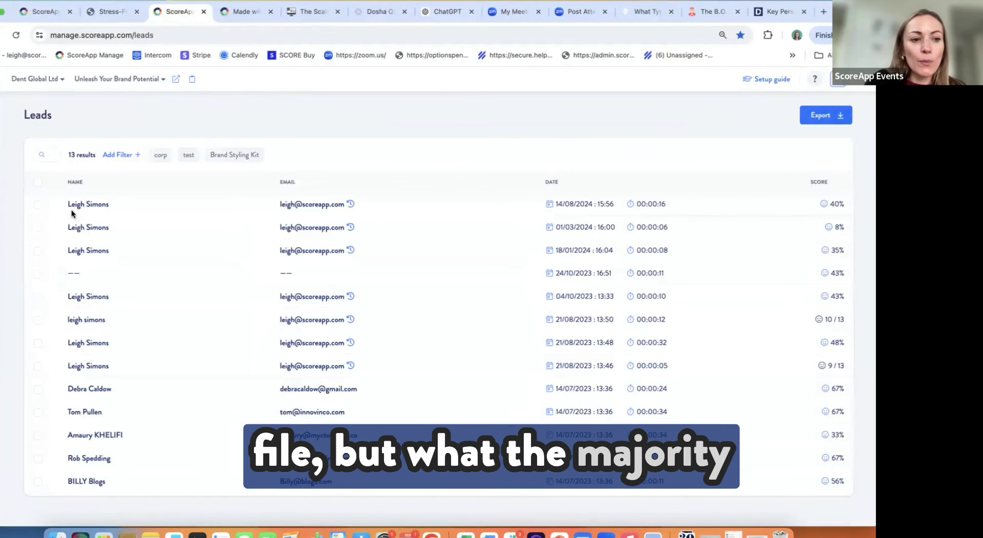
Step: Go to Integrations to list connectors such as ActiveCampaign, HubSpot, Mailchimp and Zoom
left_click(1, 233)
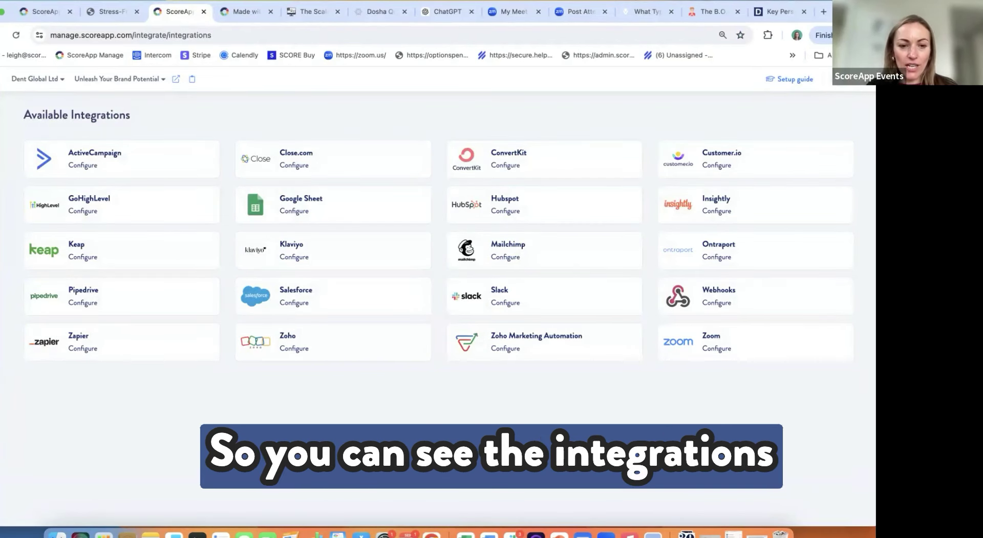
Step: View the ActiveCampaign API URL/API Key connect form, dismiss it unconnected, and return to Leads
left_click(88, 161)
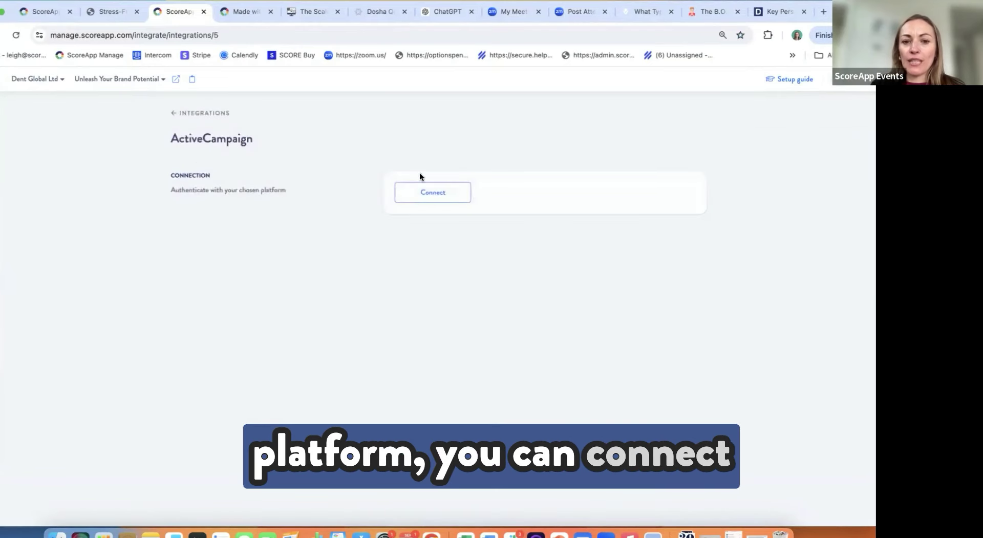
left_click(426, 185)
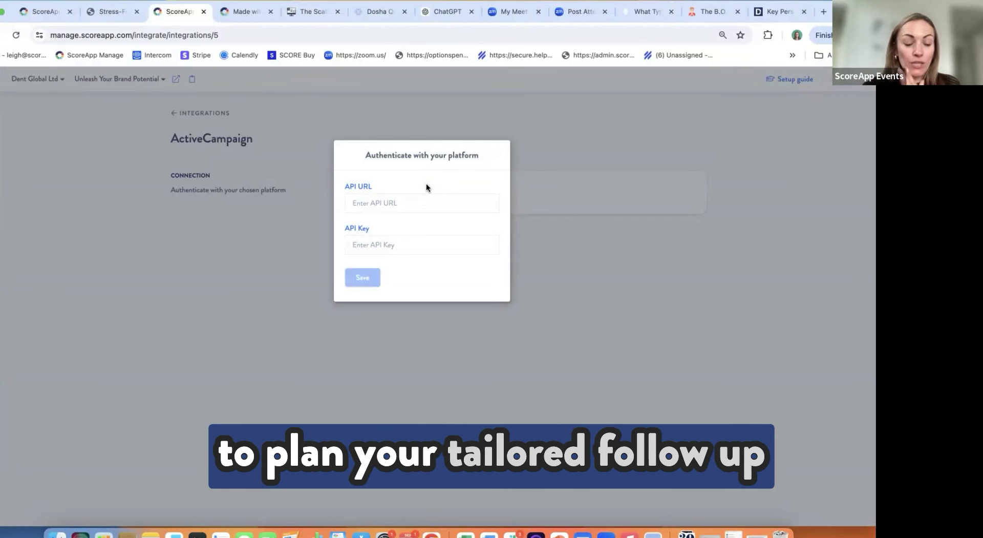
left_click(188, 245)
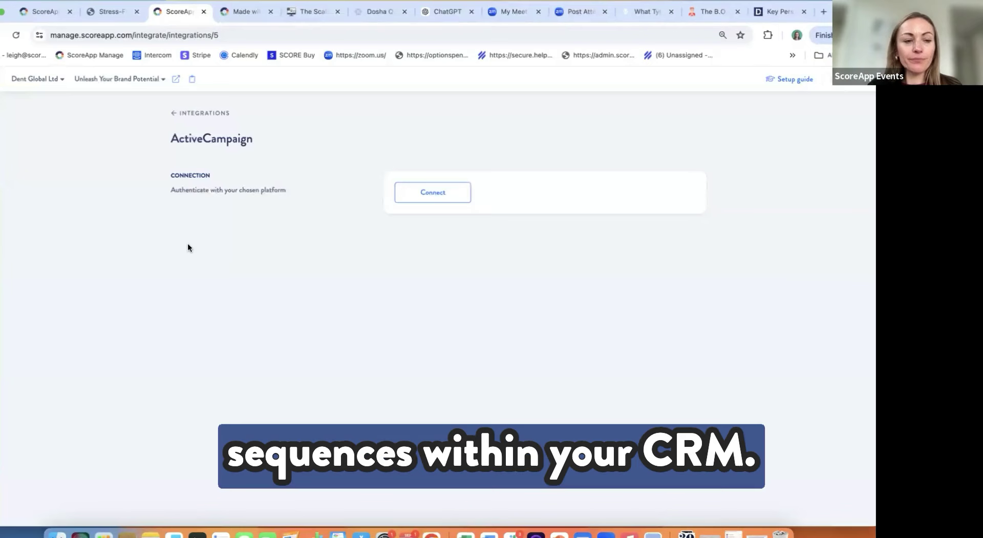
left_click(2, 147)
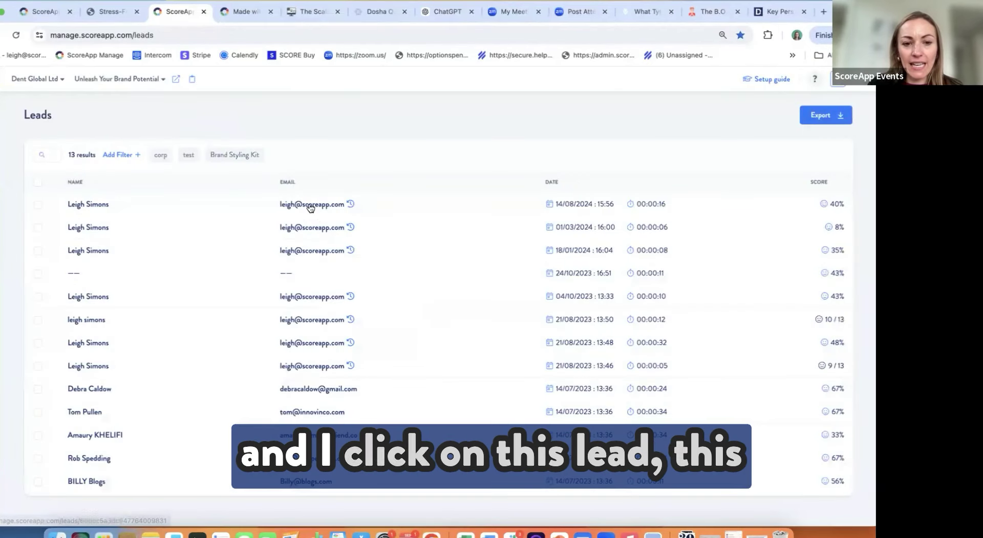
Step: Open the top lead's 40% record and scroll through its Answers by category
left_click(309, 202)
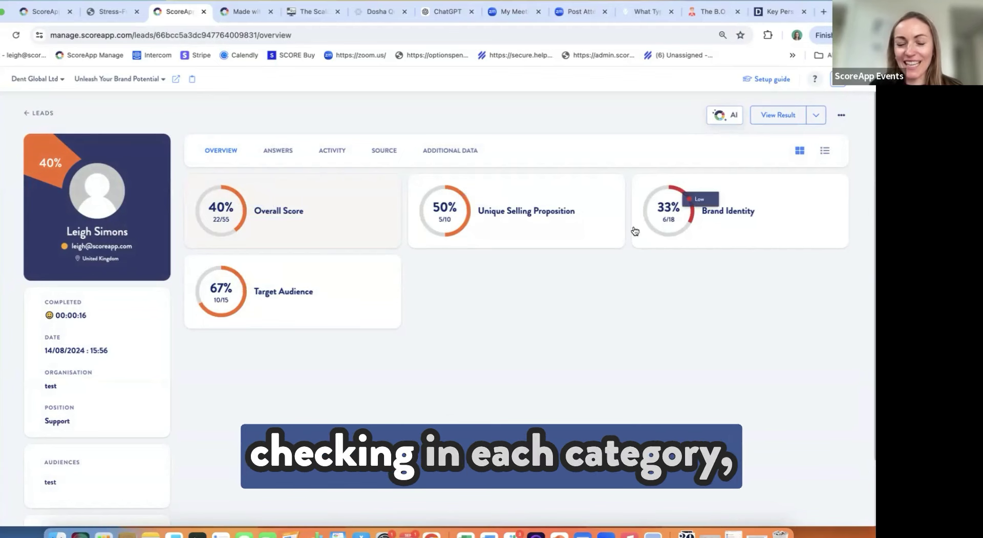
left_click(283, 151)
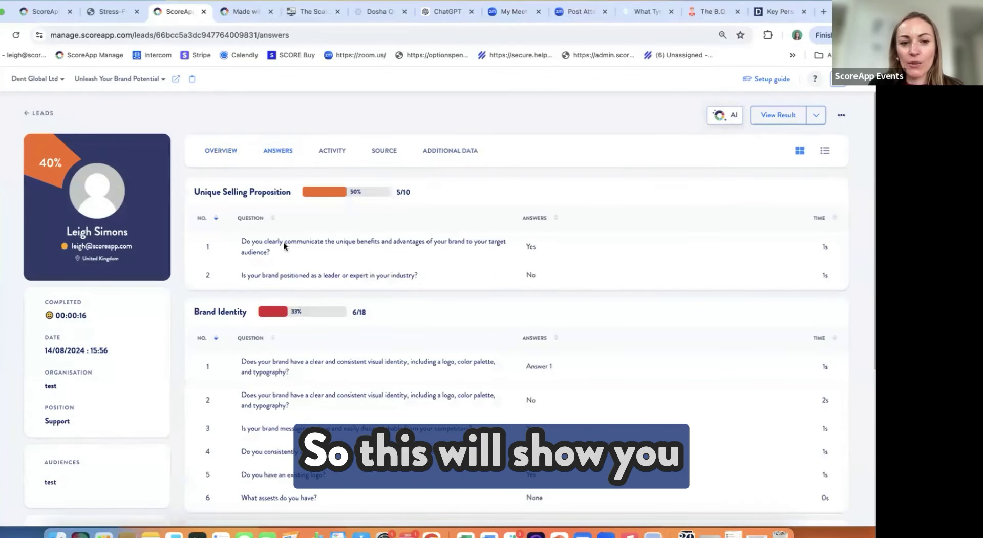
scroll(284, 242, "down", 5)
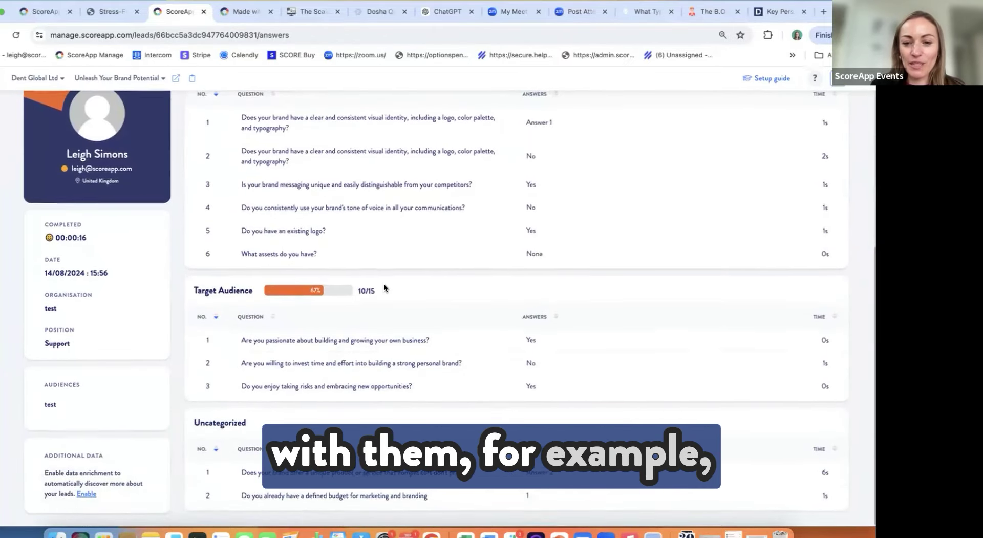
scroll(383, 284, "up", 5)
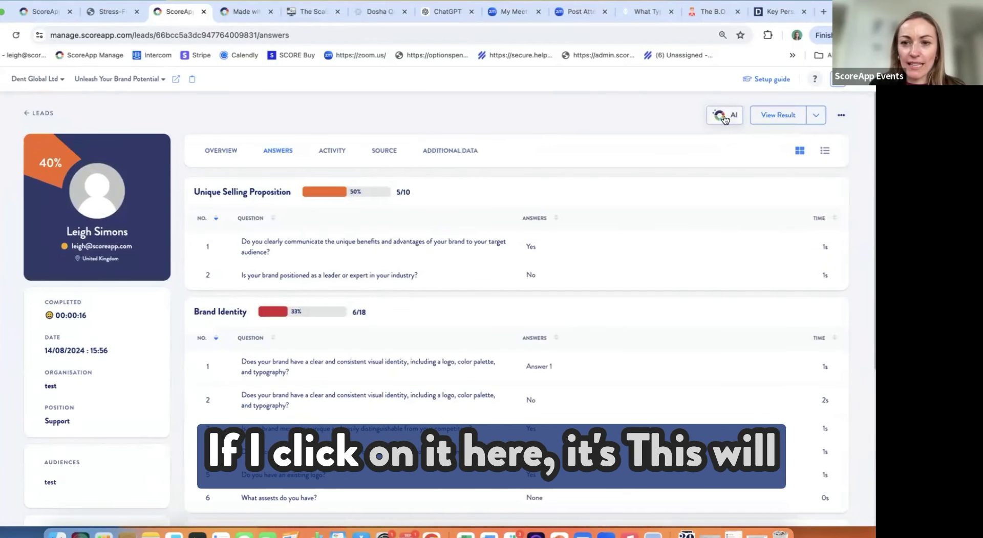
Step: Preview and close the lead's AI help panel, then open the account menu showing Referrals
left_click(724, 117)
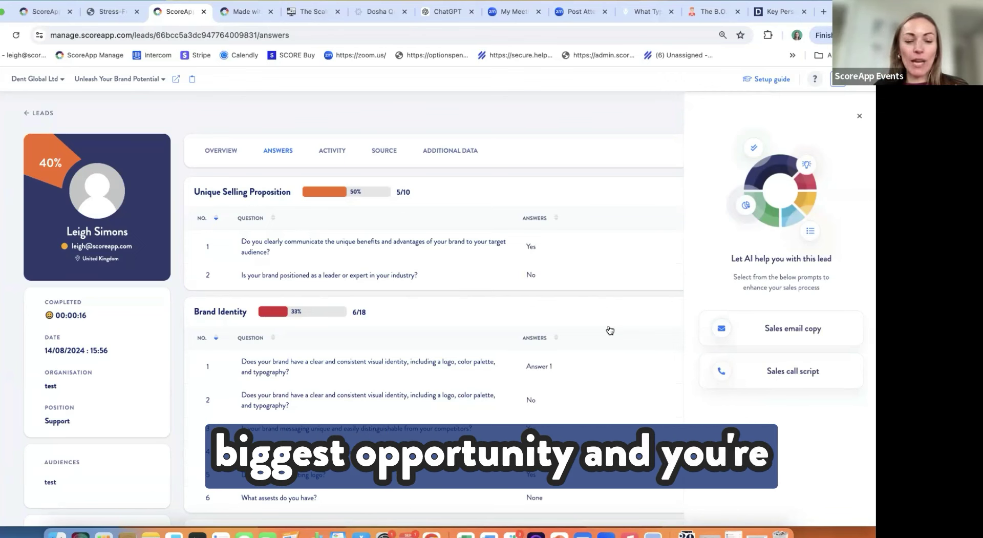
left_click(508, 118)
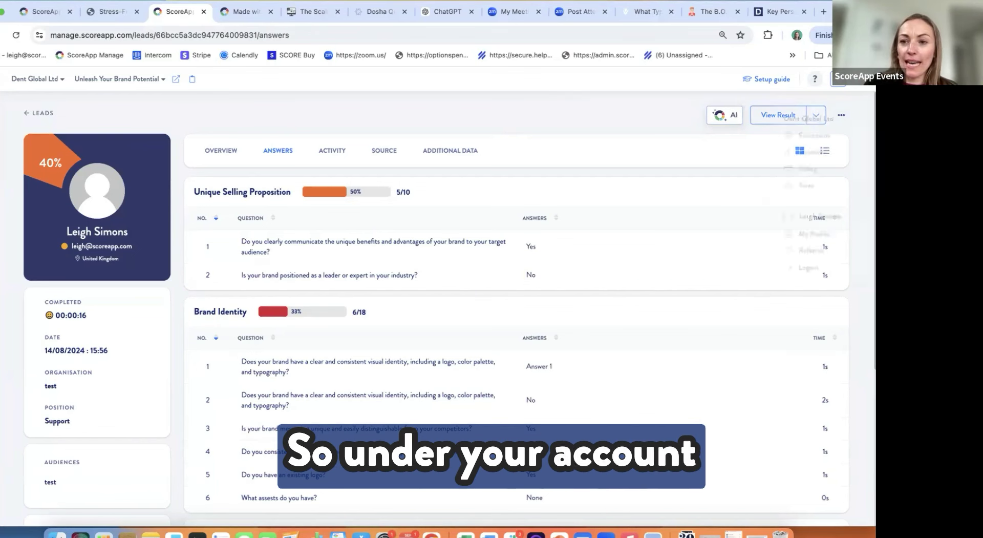
left_click(837, 80)
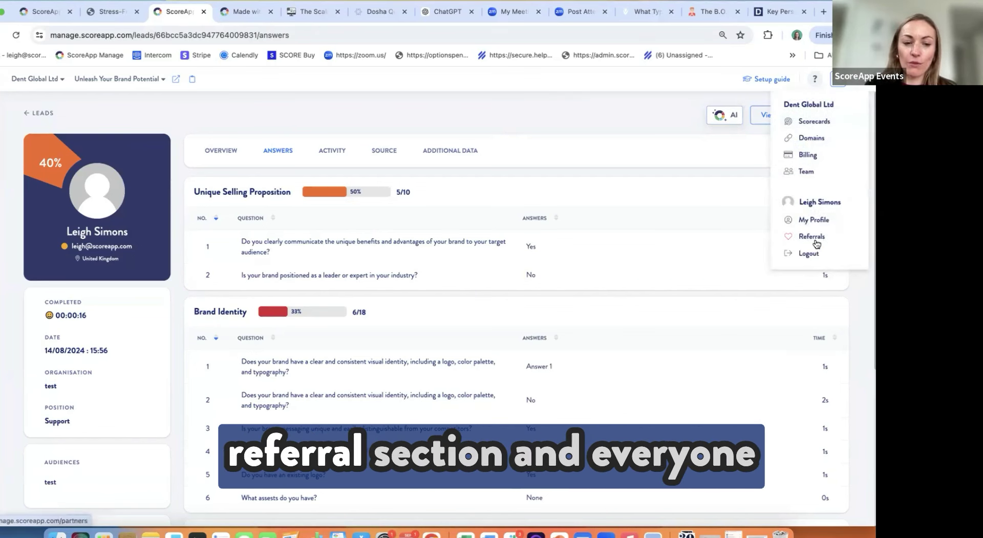